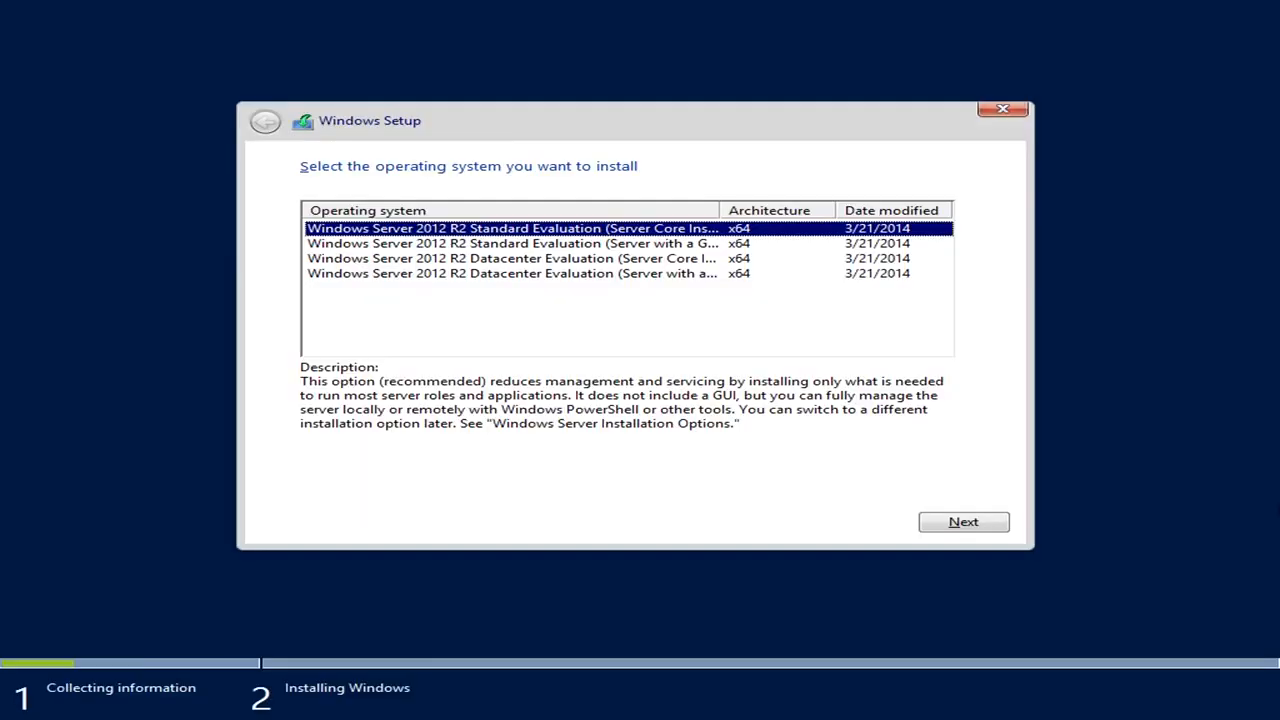
Choose the Windows Server 2012 R2 Standard Evaluation (Server with a GUI) edition and continue.
{"action": "left_click_drag", "start_coordinate": [716, 206], "coordinate": [830, 210]}
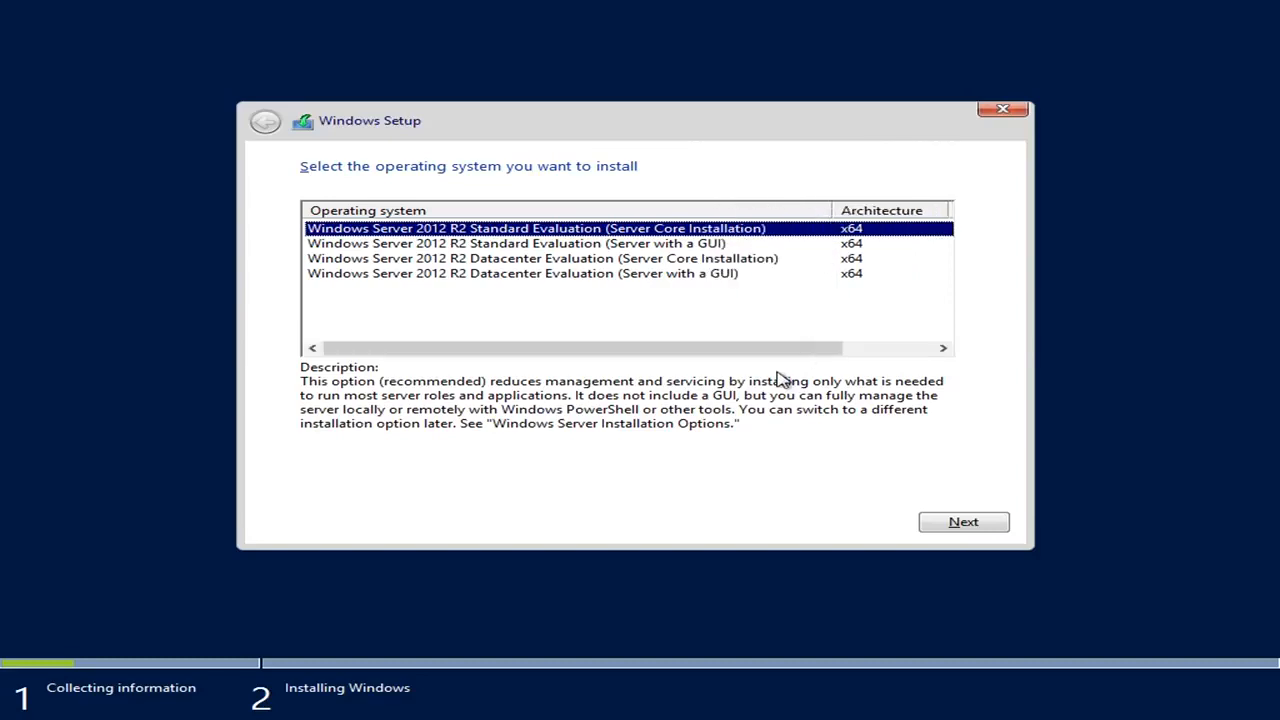
{"action": "left_click_drag", "start_coordinate": [703, 350], "coordinate": [551, 337]}
{"action": "left_click", "coordinate": [662, 247]}
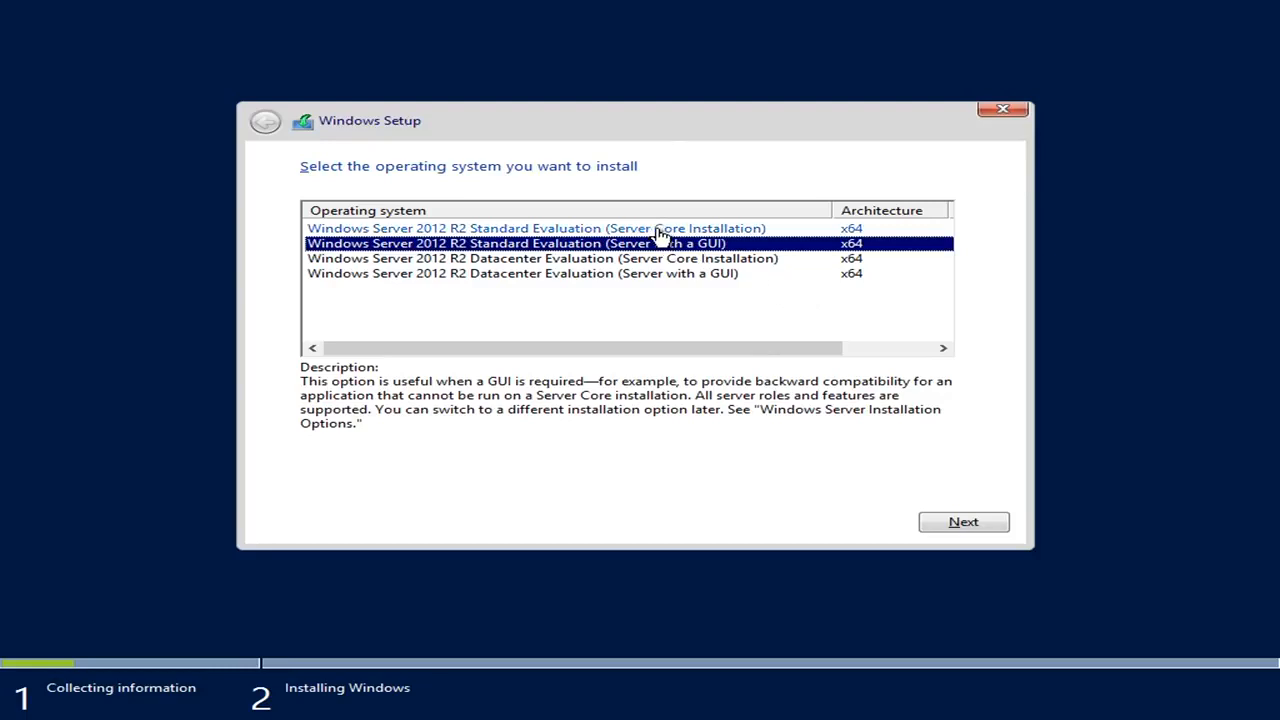
{"action": "left_click", "coordinate": [660, 232]}
{"action": "left_click", "coordinate": [643, 250]}
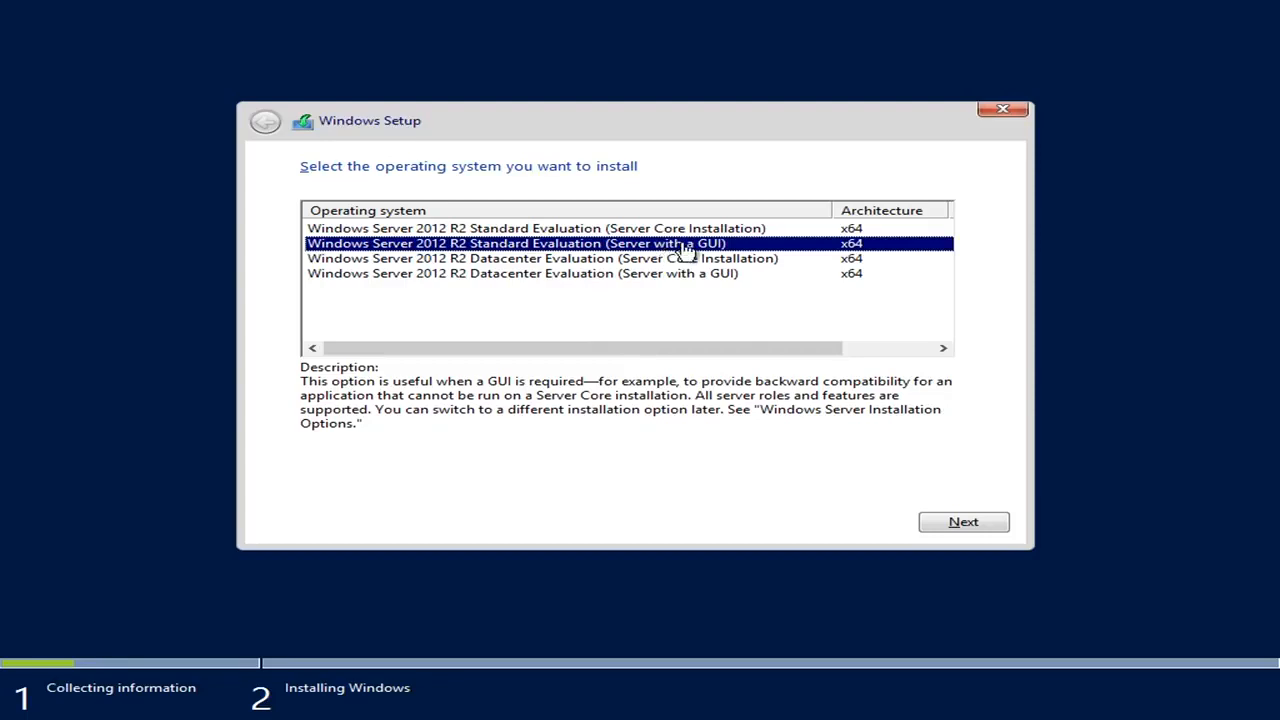
{"action": "left_click", "coordinate": [975, 522]}
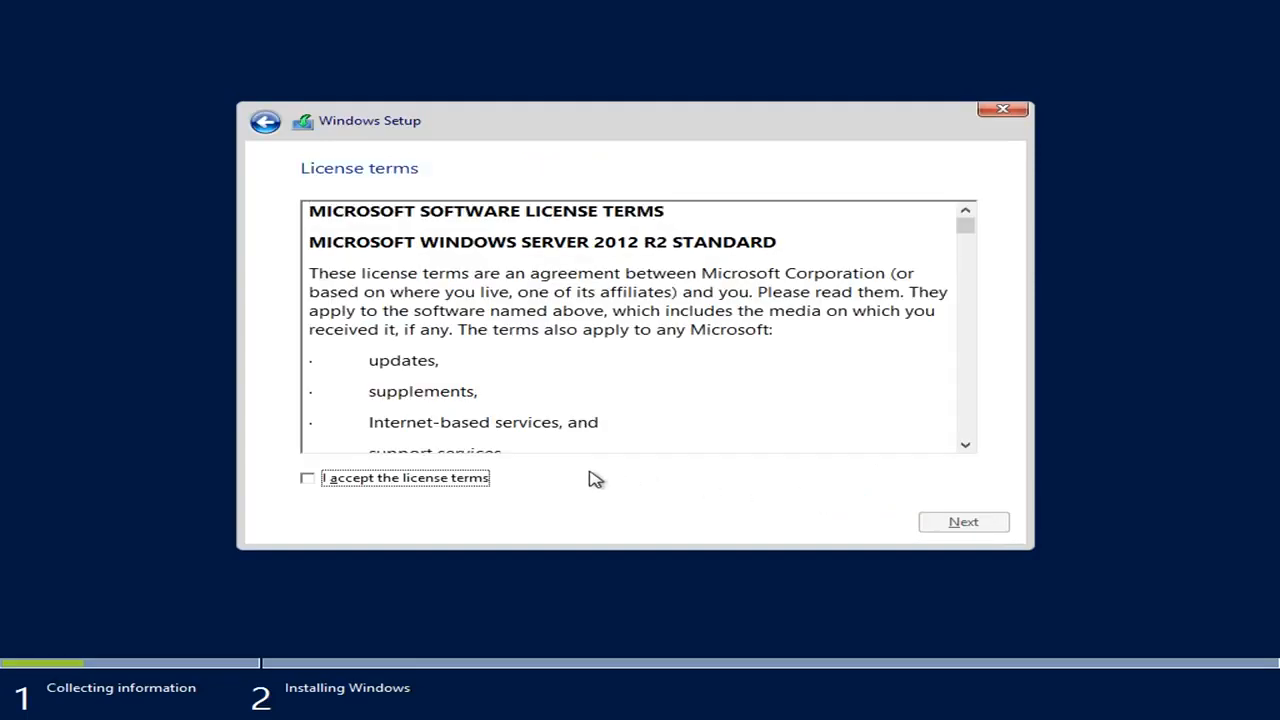
Accept the license terms and pick the 'Custom: Install Windows only (advanced)' installation.
{"action": "left_click", "coordinate": [404, 485]}
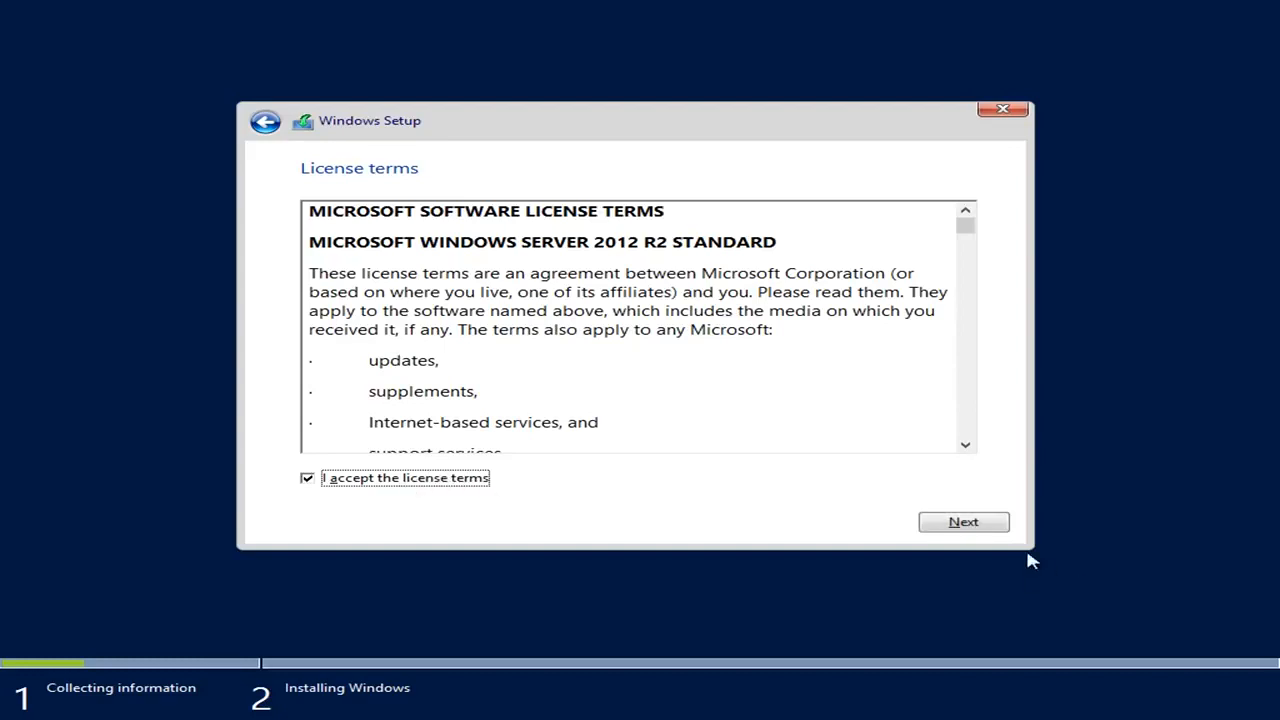
{"action": "left_click", "coordinate": [955, 525]}
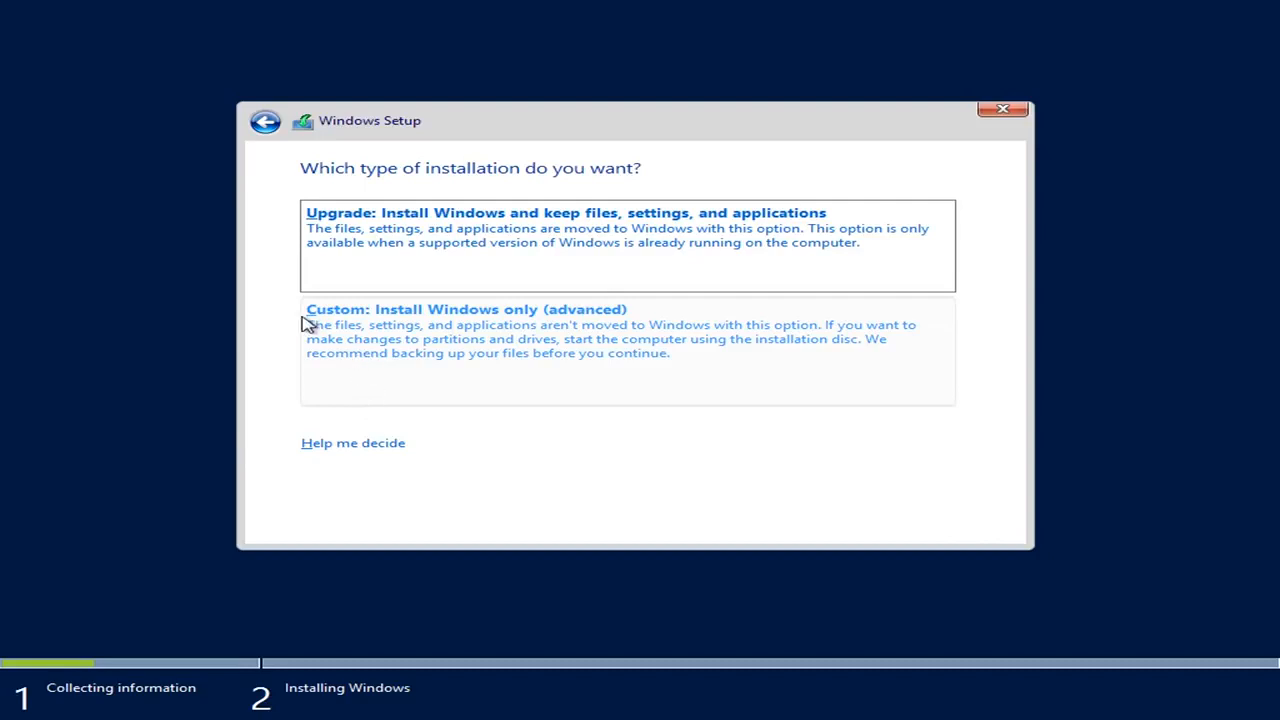
{"action": "left_click", "coordinate": [513, 328]}
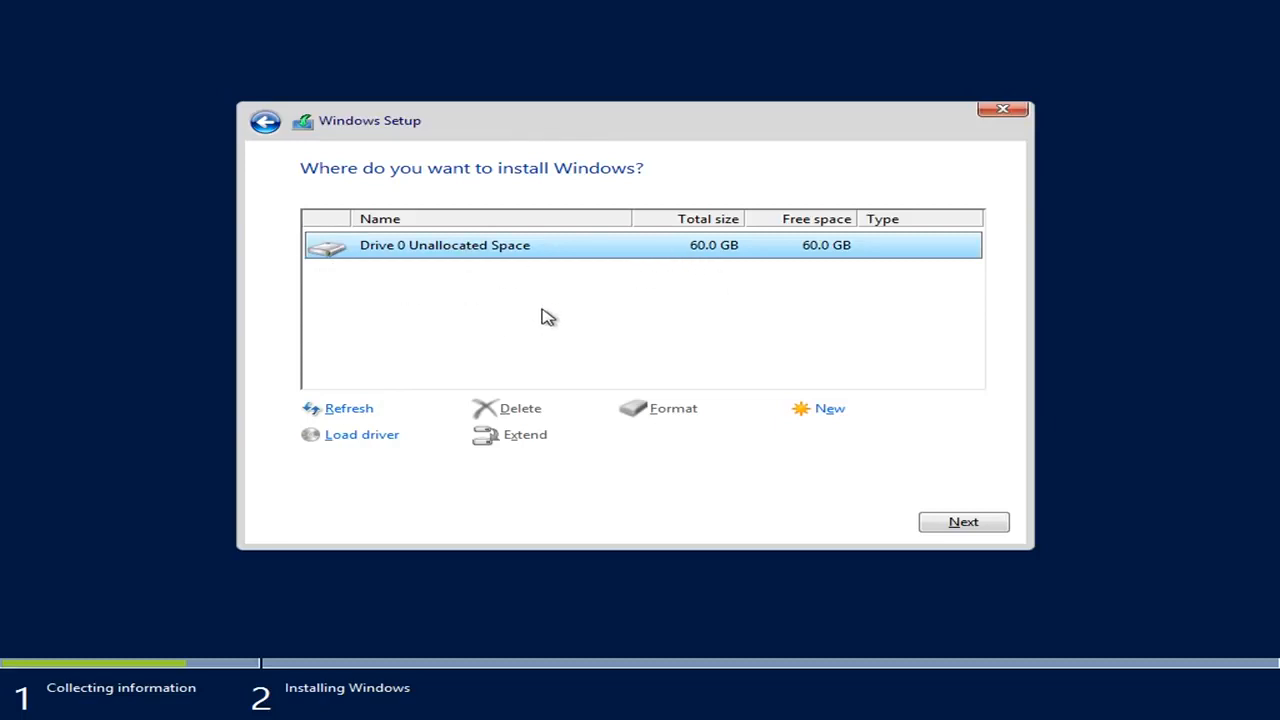
Create a 61440 MB partition on Drive 0's unallocated space and start installing there.
{"action": "left_click", "coordinate": [830, 410]}
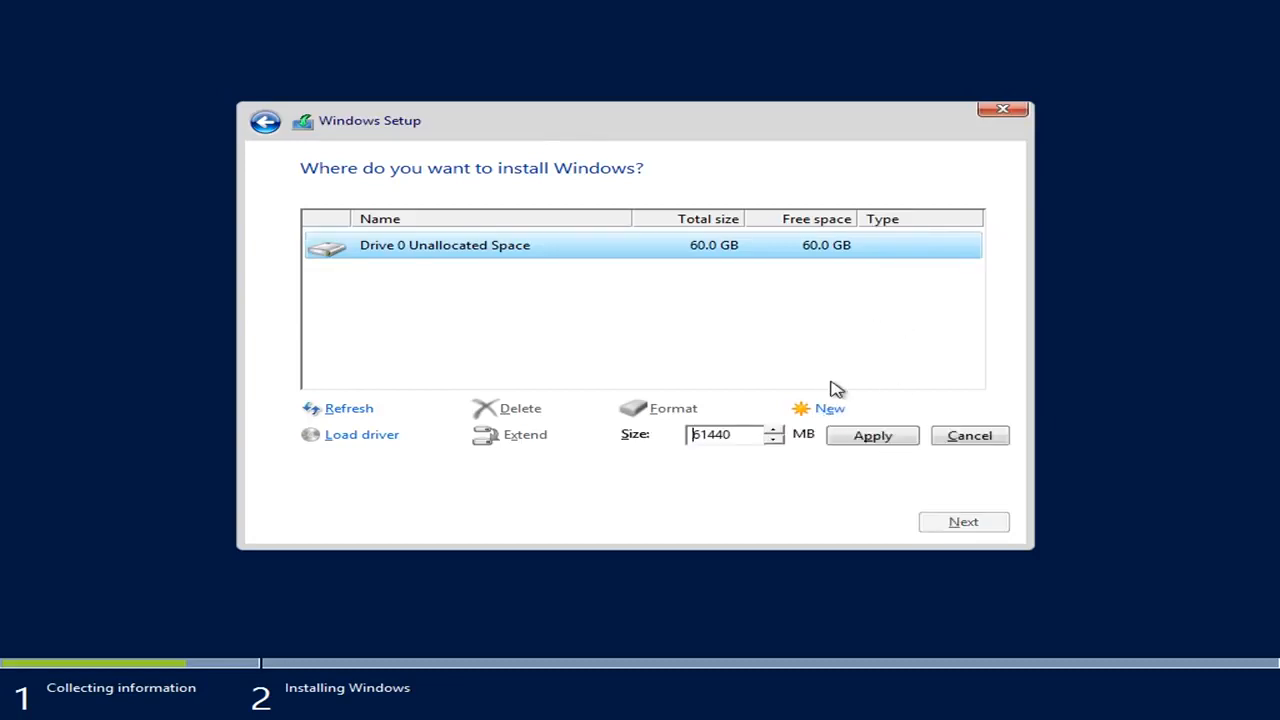
{"action": "left_click", "coordinate": [864, 443]}
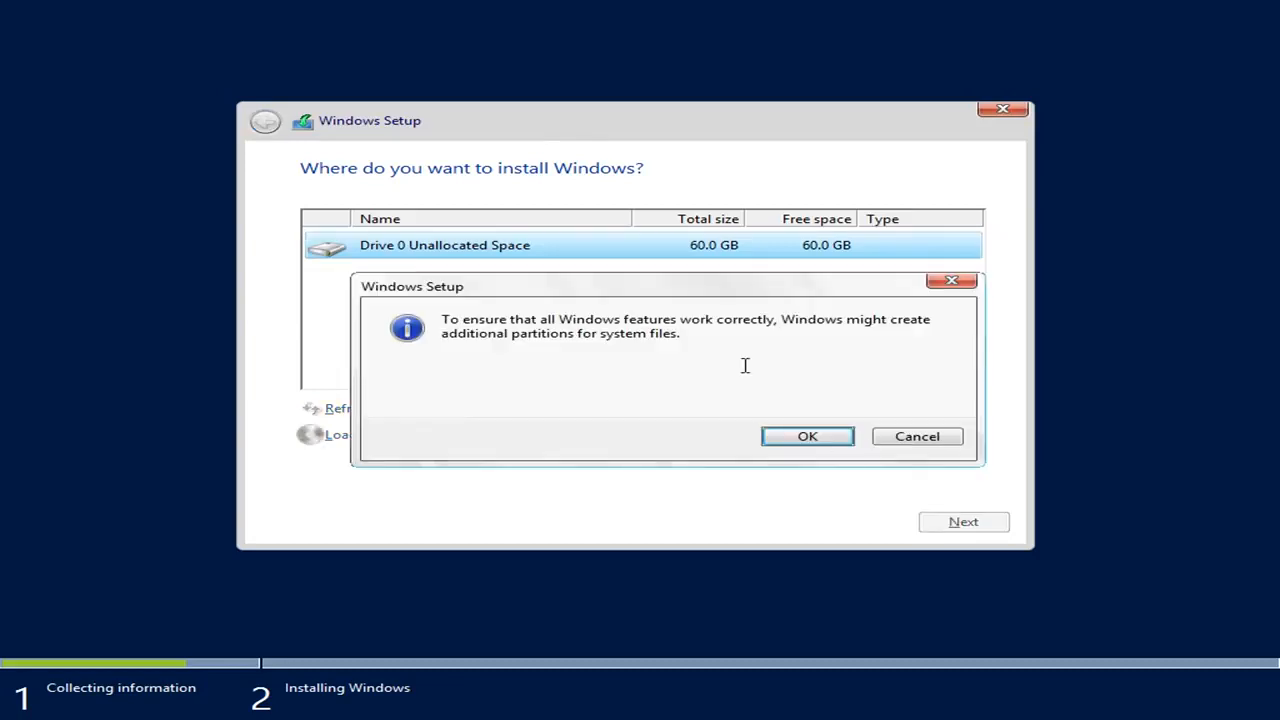
{"action": "left_click", "coordinate": [807, 440]}
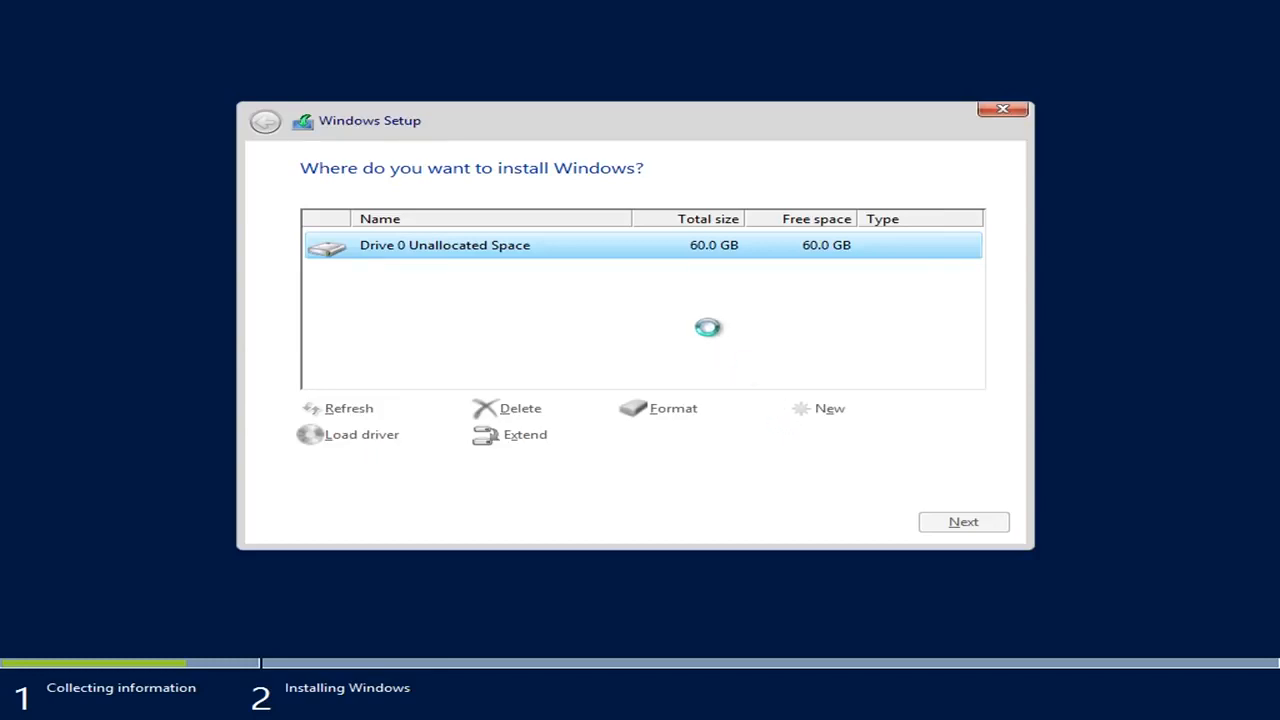
{"action": "left_click", "coordinate": [941, 528]}
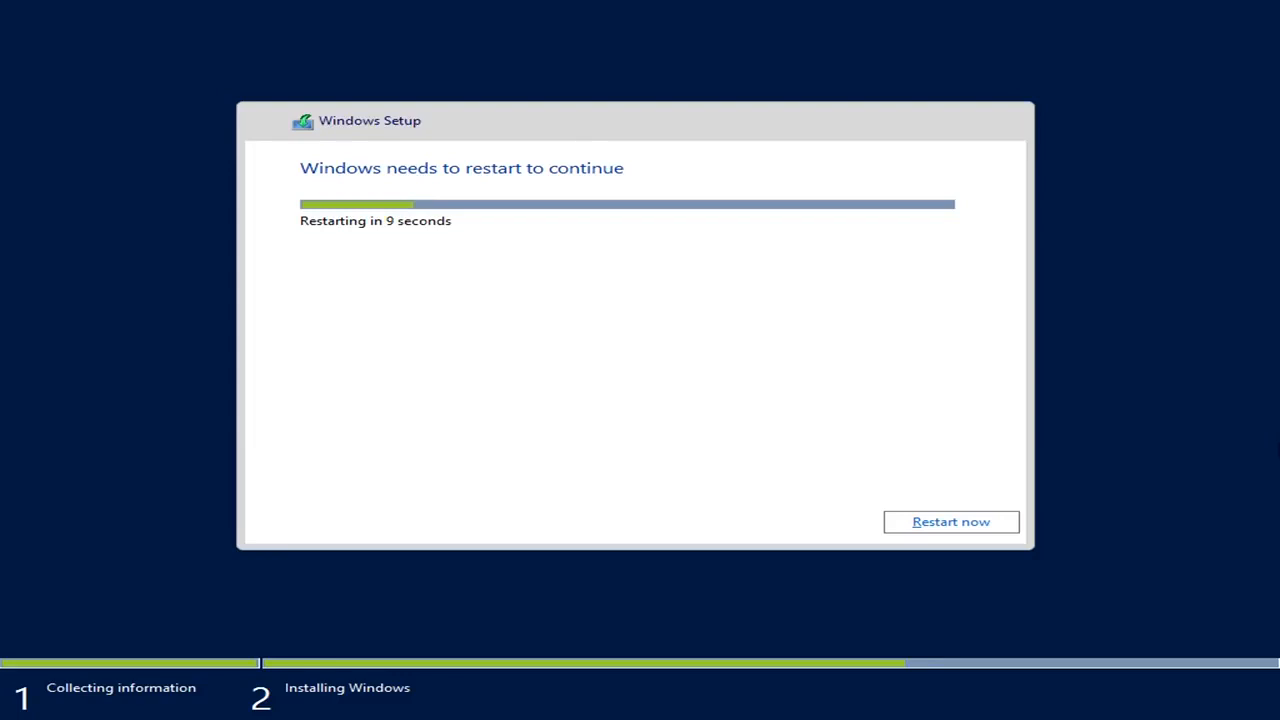
Restart the server now and let setup continue to the Administrator password page.
{"action": "left_click", "coordinate": [952, 528]}
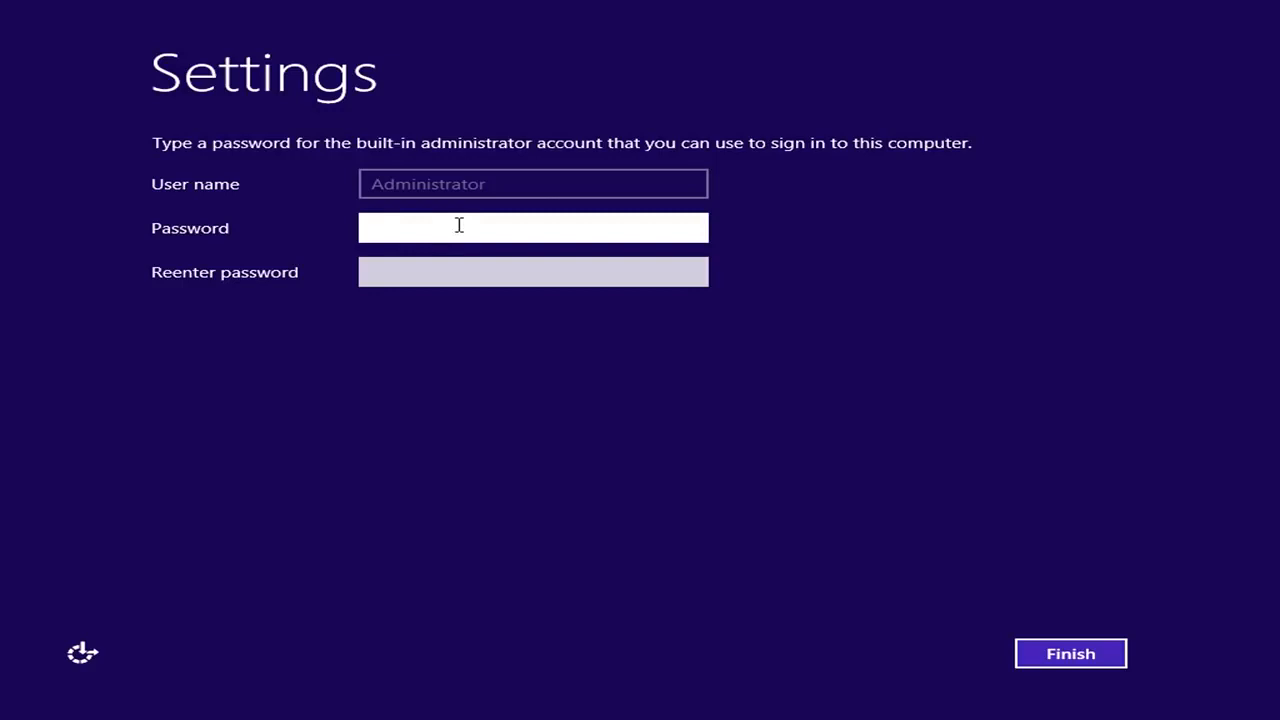
Set and confirm a complex Administrator password, retrying after the complexity error, and finish setup.
{"action": "type", "text": "Password123"}
{"action": "key", "text": "Tab"}
{"action": "type", "text": "Password123"}
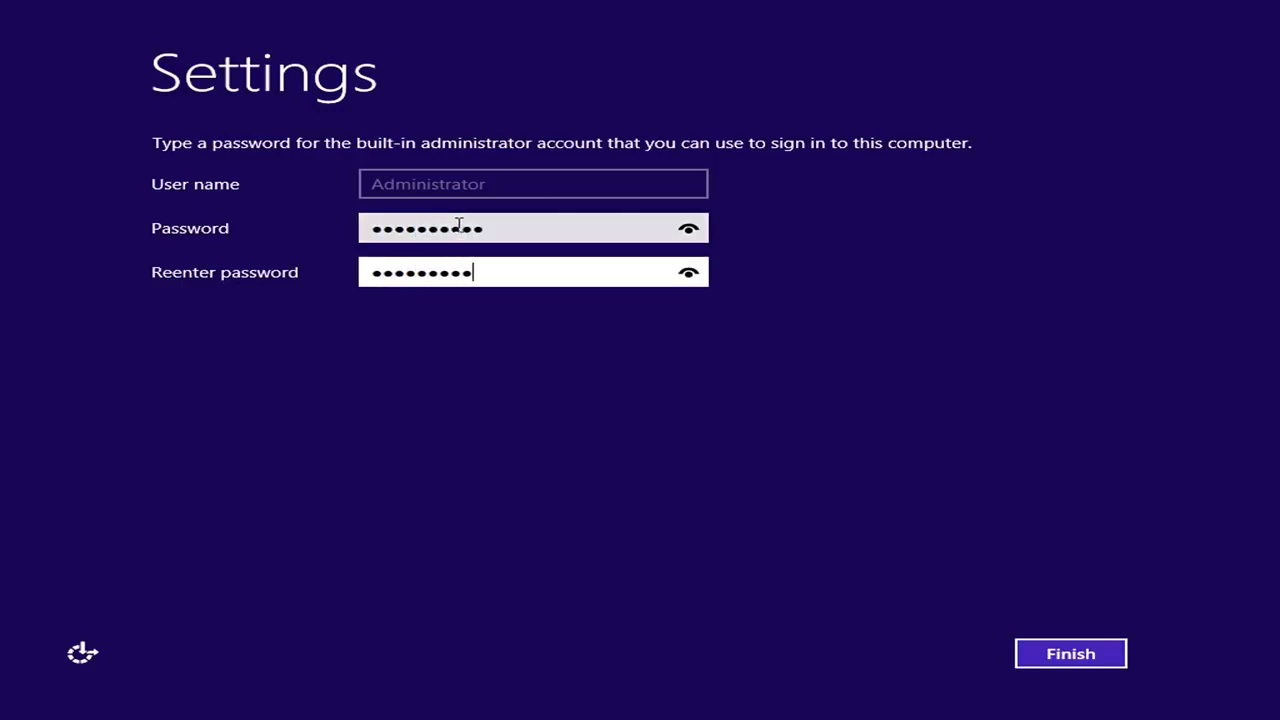
{"action": "left_click", "coordinate": [1069, 655]}
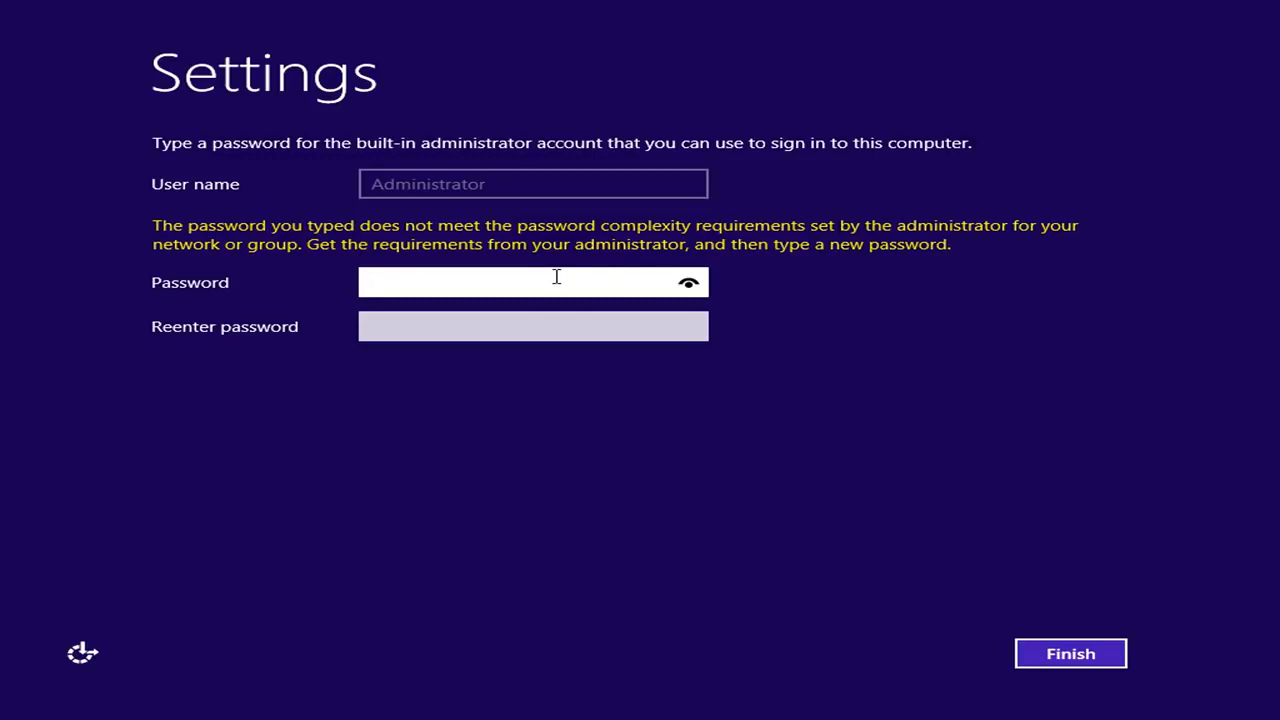
{"action": "type", "text": "••••••••••••"}
{"action": "key", "text": "Tab"}
{"action": "type", "text": "••••••••••••"}
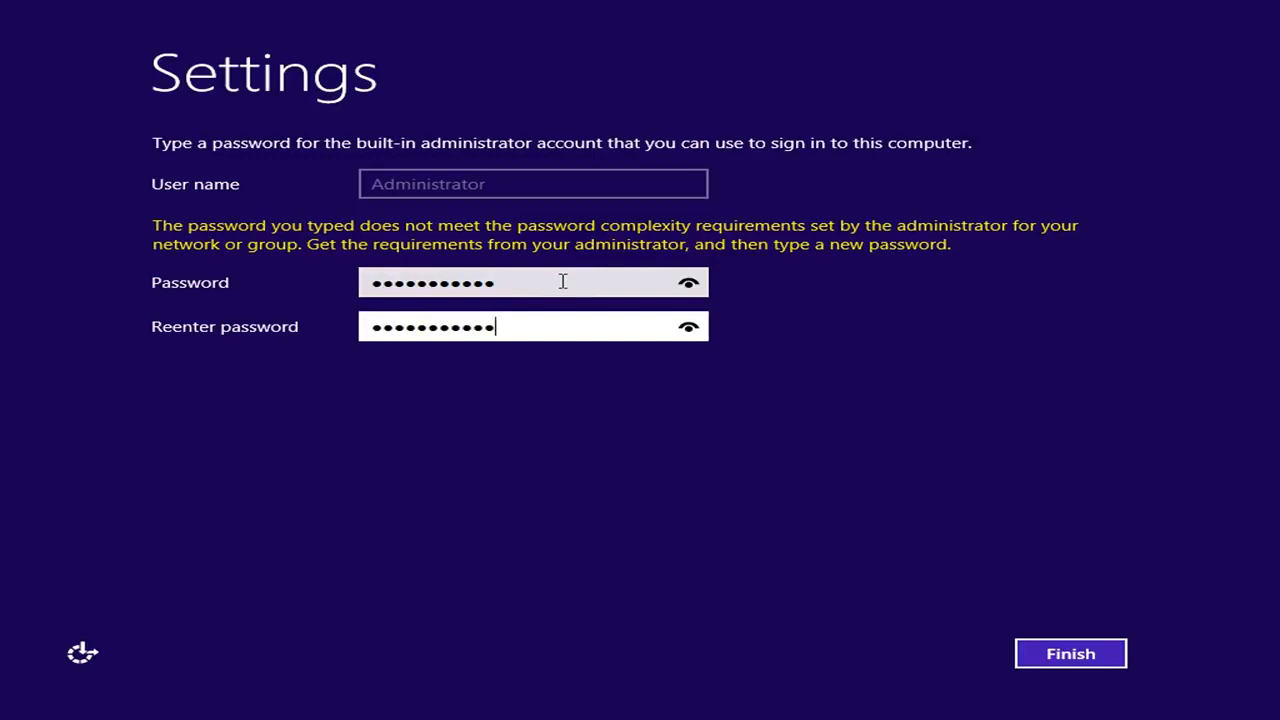
{"action": "left_click", "coordinate": [1085, 651]}
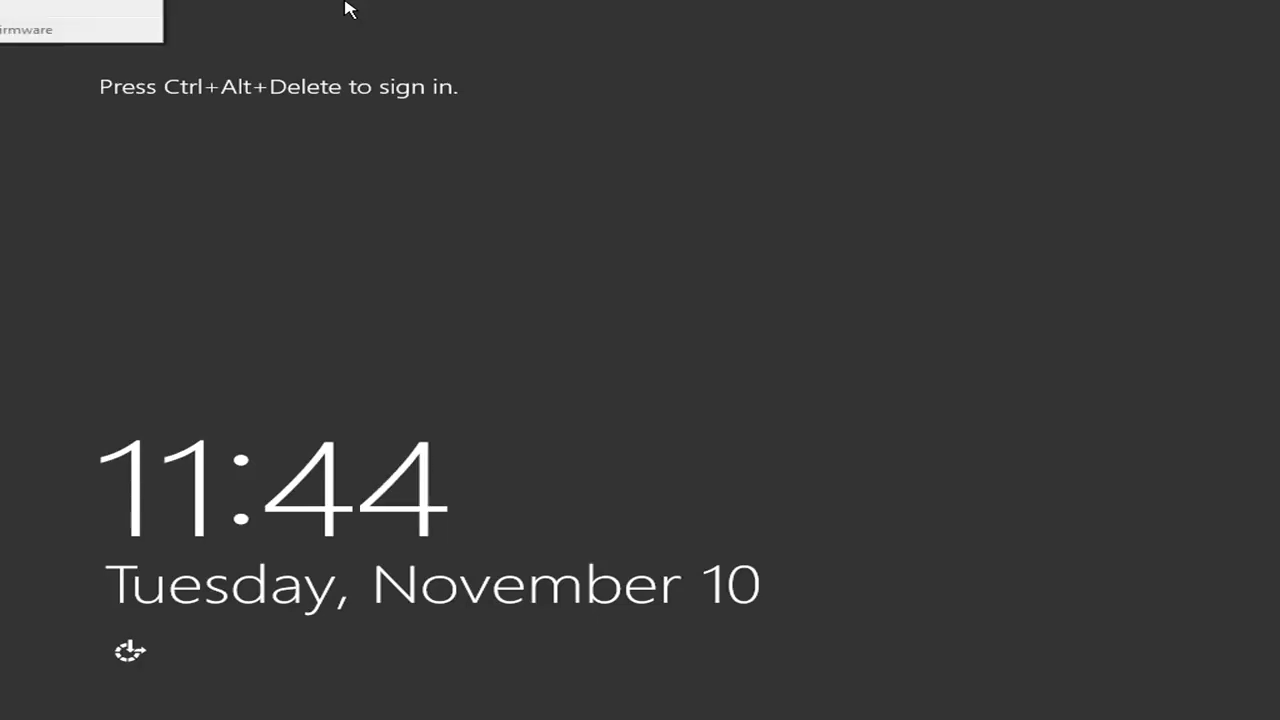
Sign in as Administrator via Ctrl+Alt+Delete using the account password.
{"action": "key", "text": "ctrl+alt+Delete"}
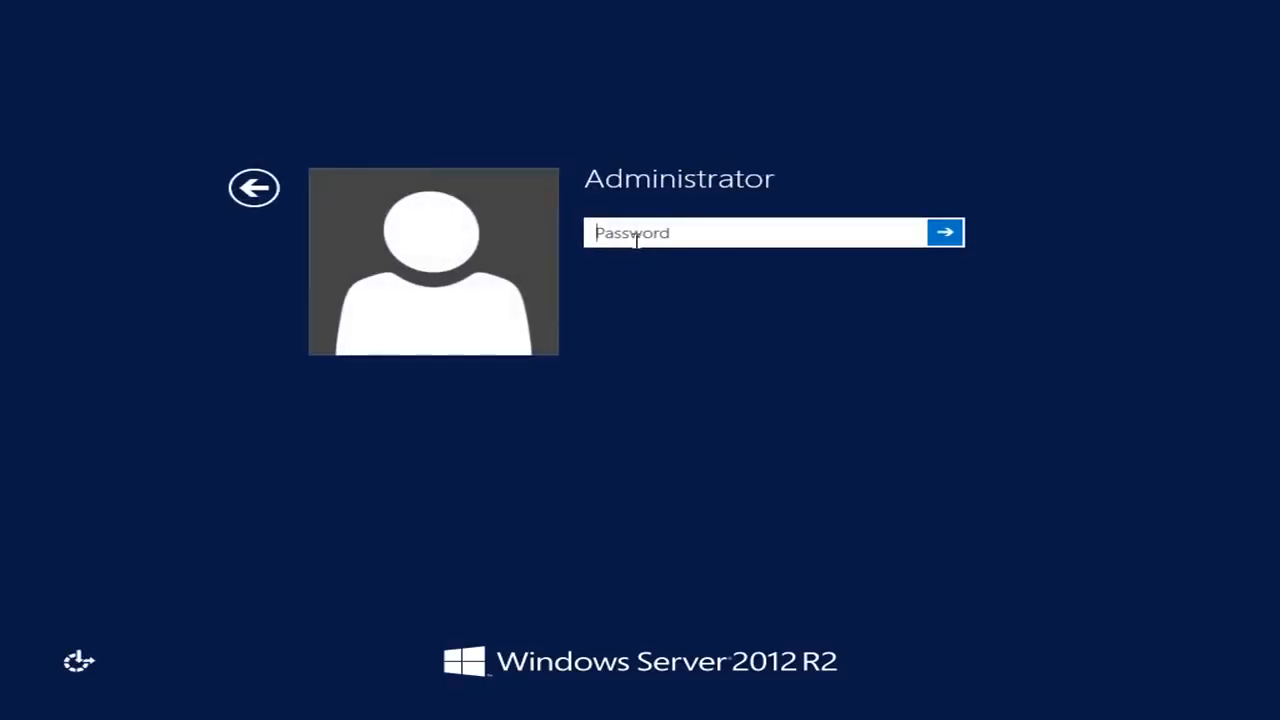
{"action": "type", "text": "P@ssw0rd123"}
{"action": "key", "text": "Return"}
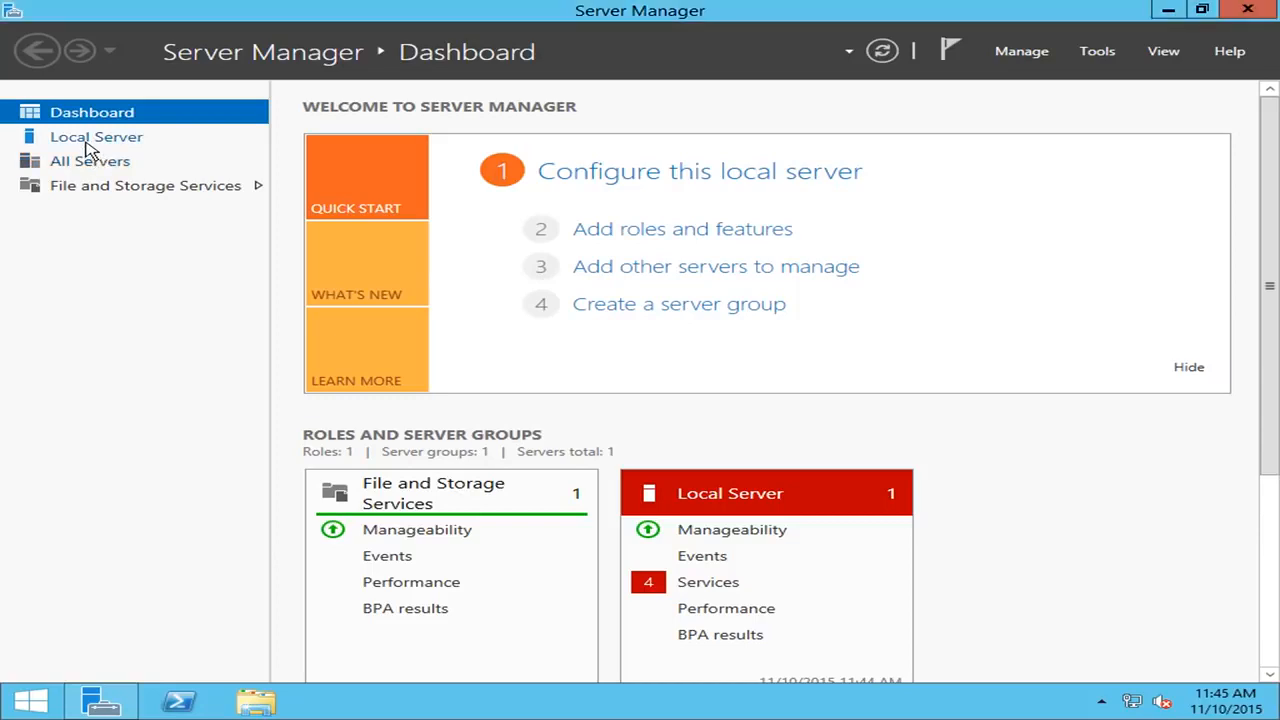
View Local Server, then All Servers, then return to the Local Server properties.
{"action": "left_click", "coordinate": [90, 138]}
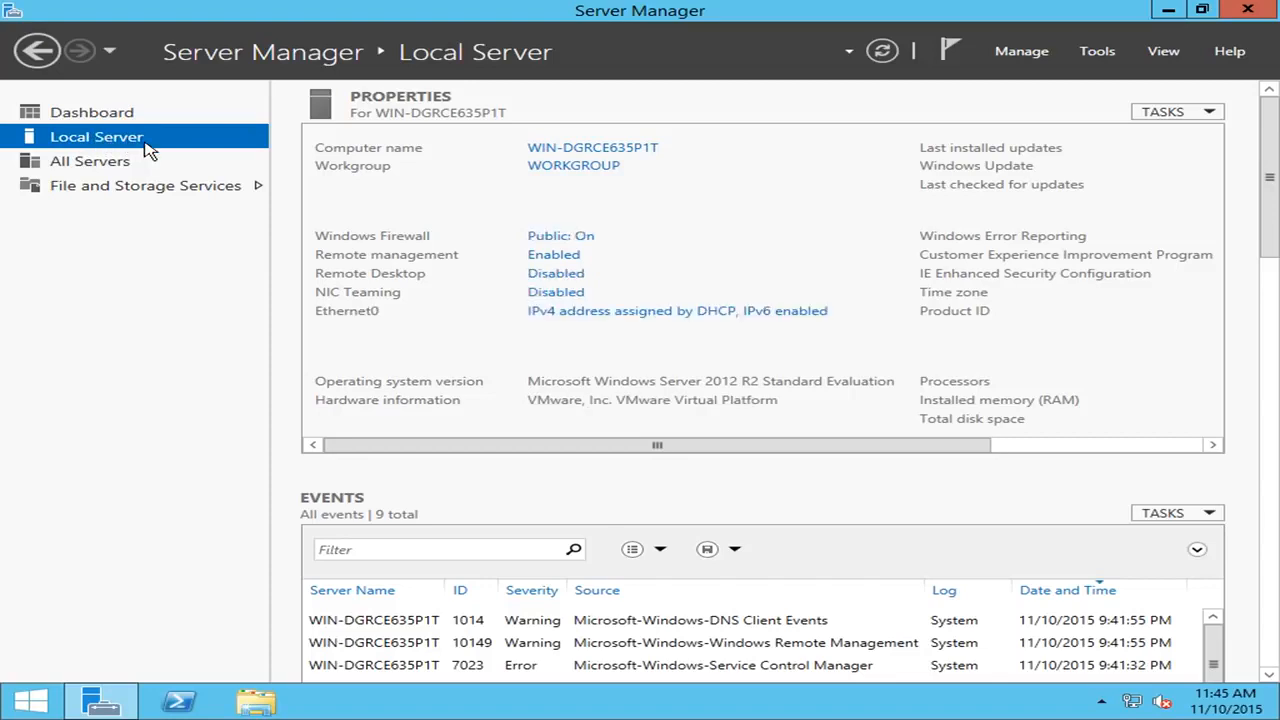
{"action": "left_click", "coordinate": [112, 168]}
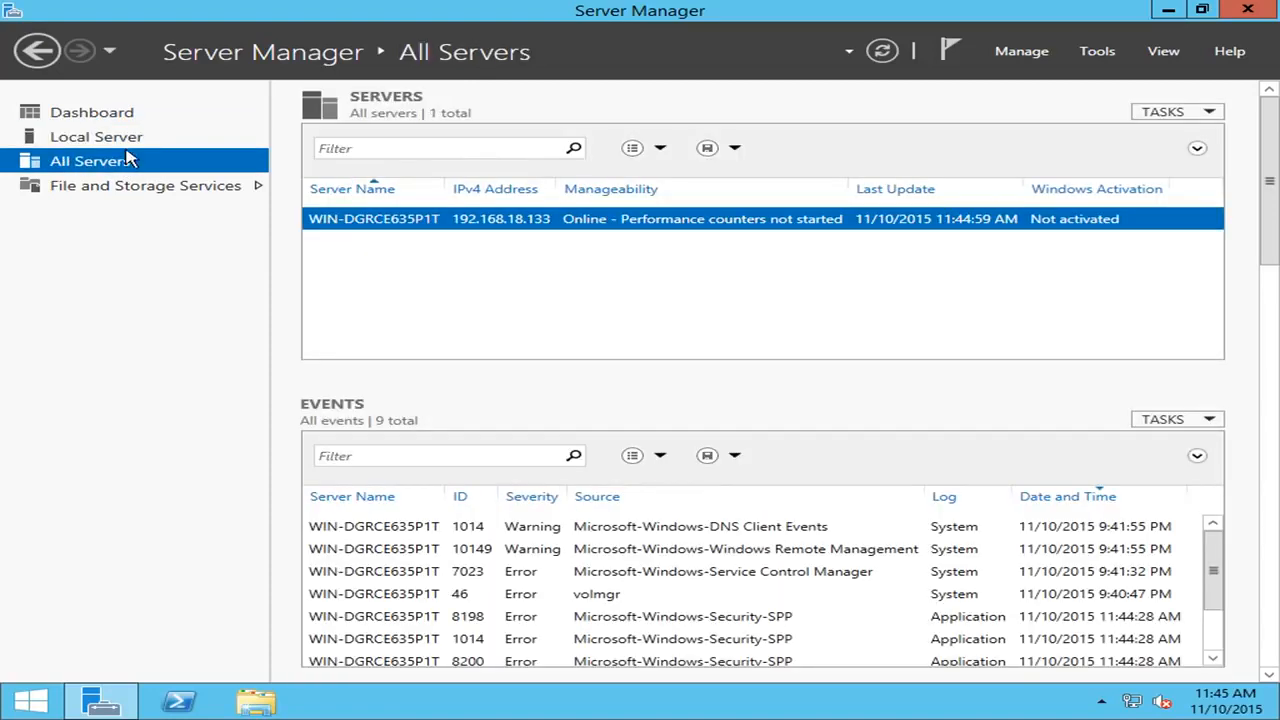
{"action": "left_click", "coordinate": [68, 142]}
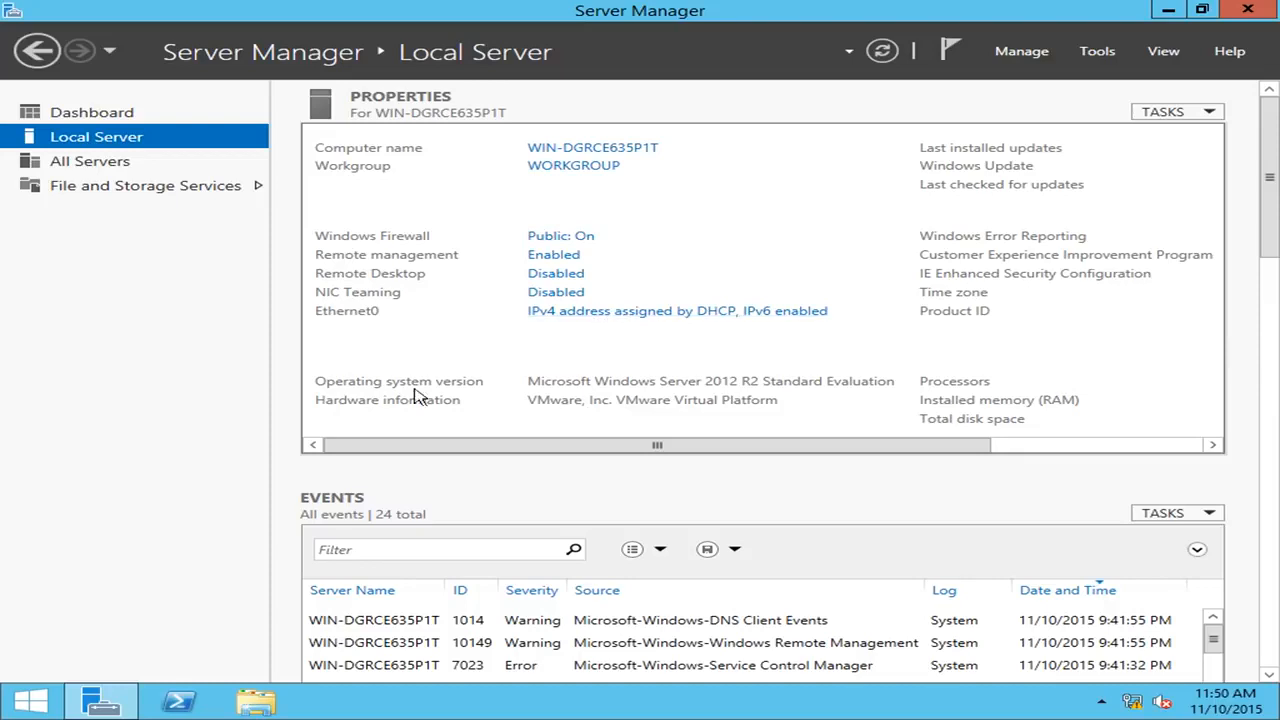
Launch PowerShell from the taskbar and size its window over Server Manager's right side.
{"action": "left_click", "coordinate": [178, 704]}
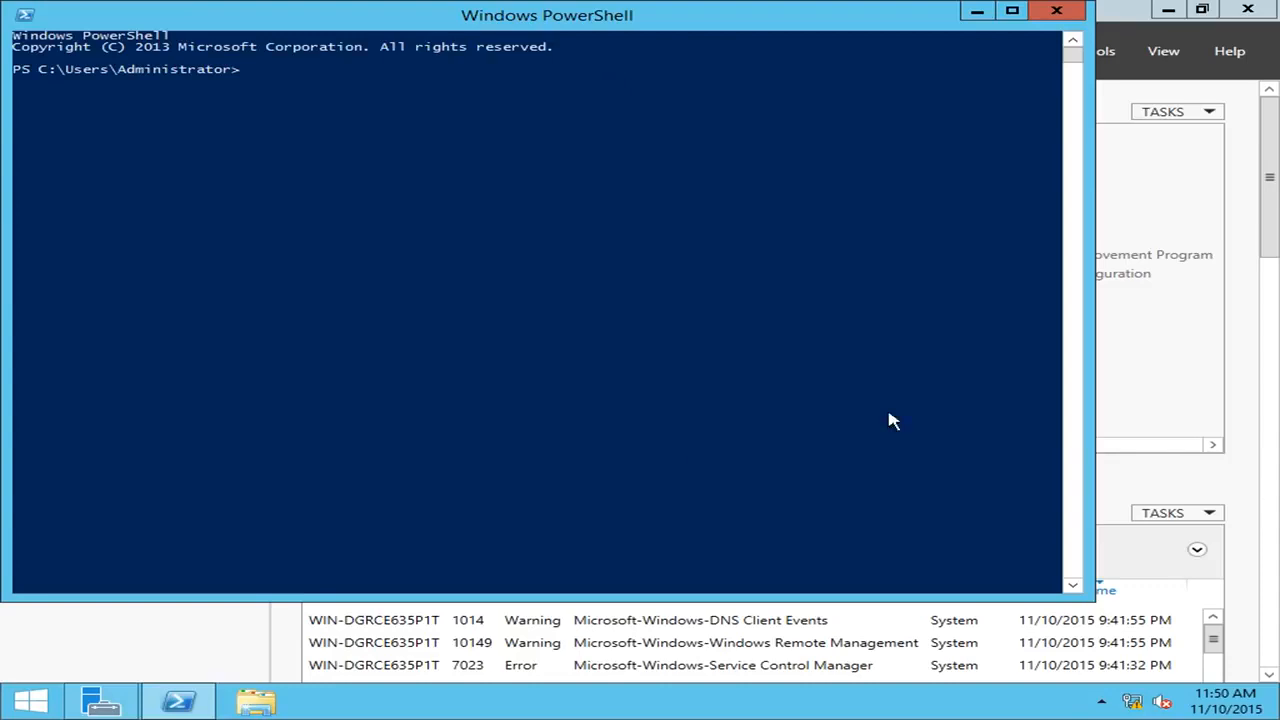
{"action": "left_click_drag", "start_coordinate": [1095, 600], "coordinate": [605, 337]}
{"action": "left_click_drag", "start_coordinate": [320, 20], "coordinate": [965, 319]}
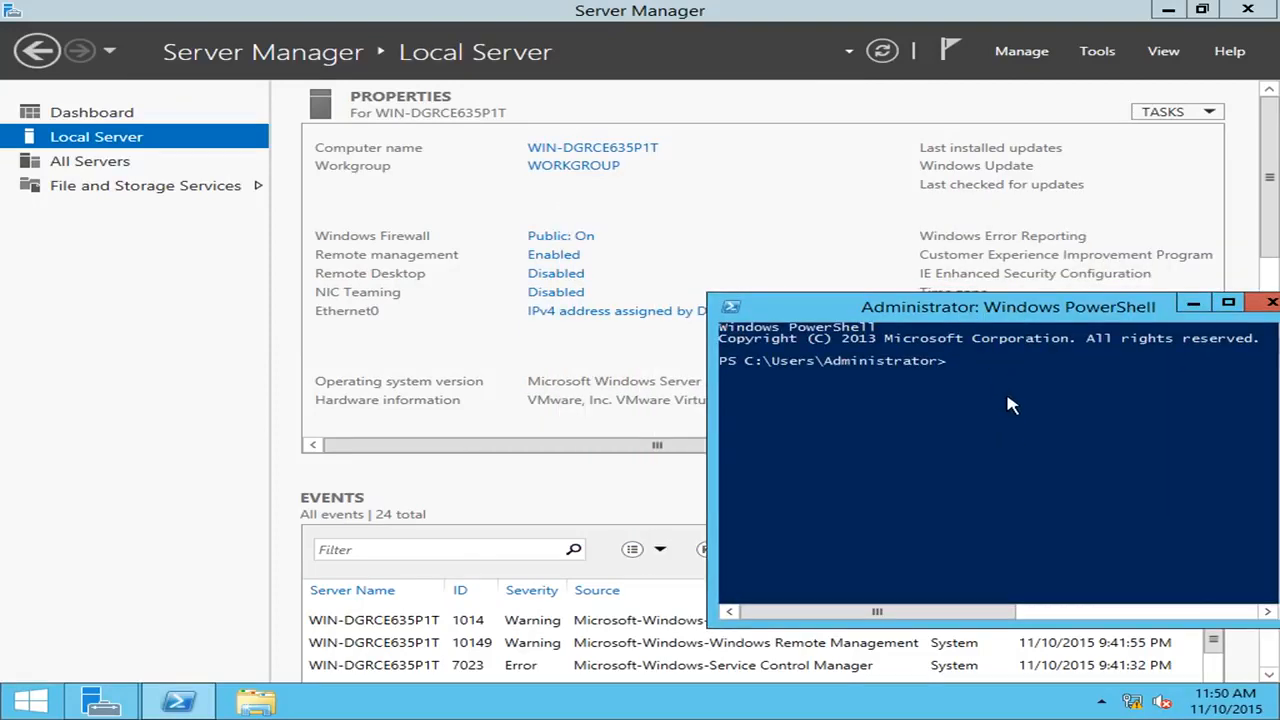
{"action": "left_click_drag", "start_coordinate": [1000, 310], "coordinate": [787, 269]}
{"action": "left_click_drag", "start_coordinate": [1096, 581], "coordinate": [1256, 642]}
{"action": "left_click_drag", "start_coordinate": [848, 271], "coordinate": [925, 236]}
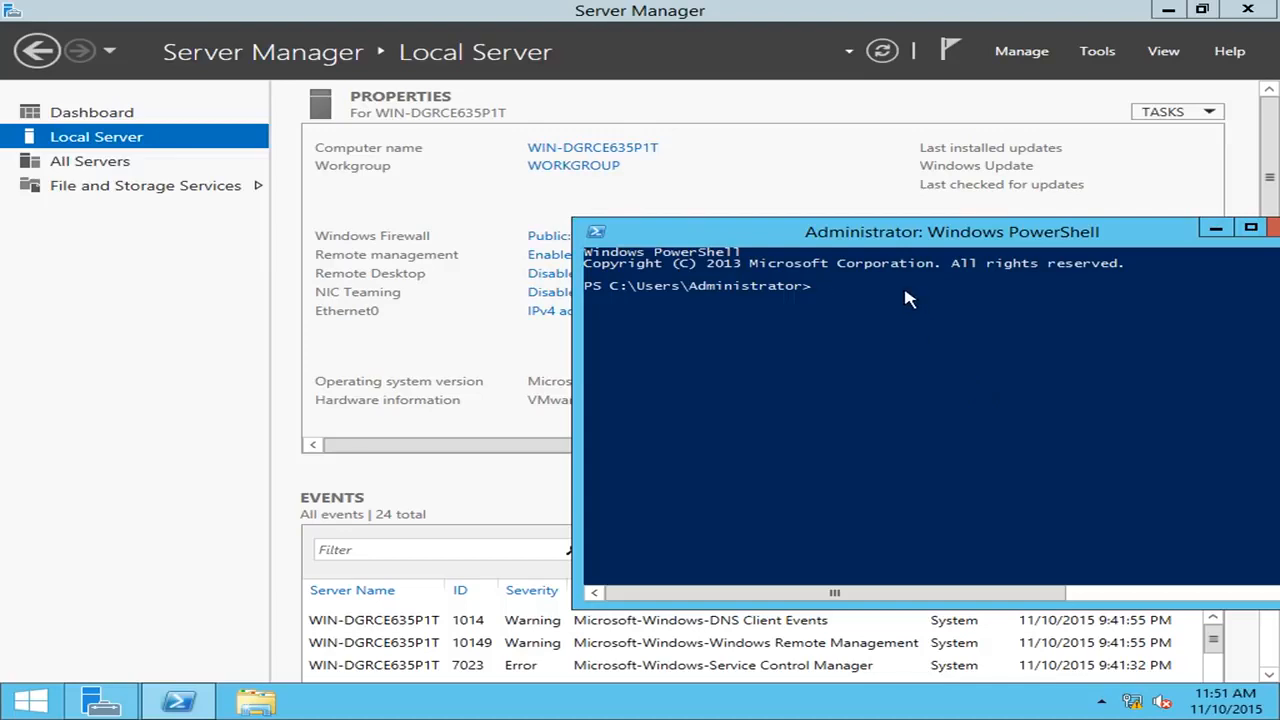
Run ipconfig to see Ethernet0 at 10.0.0.21/255.0.0.0, then bring Server Manager forward.
{"action": "type", "text": "ipconfig"}
{"action": "key", "text": "Return"}
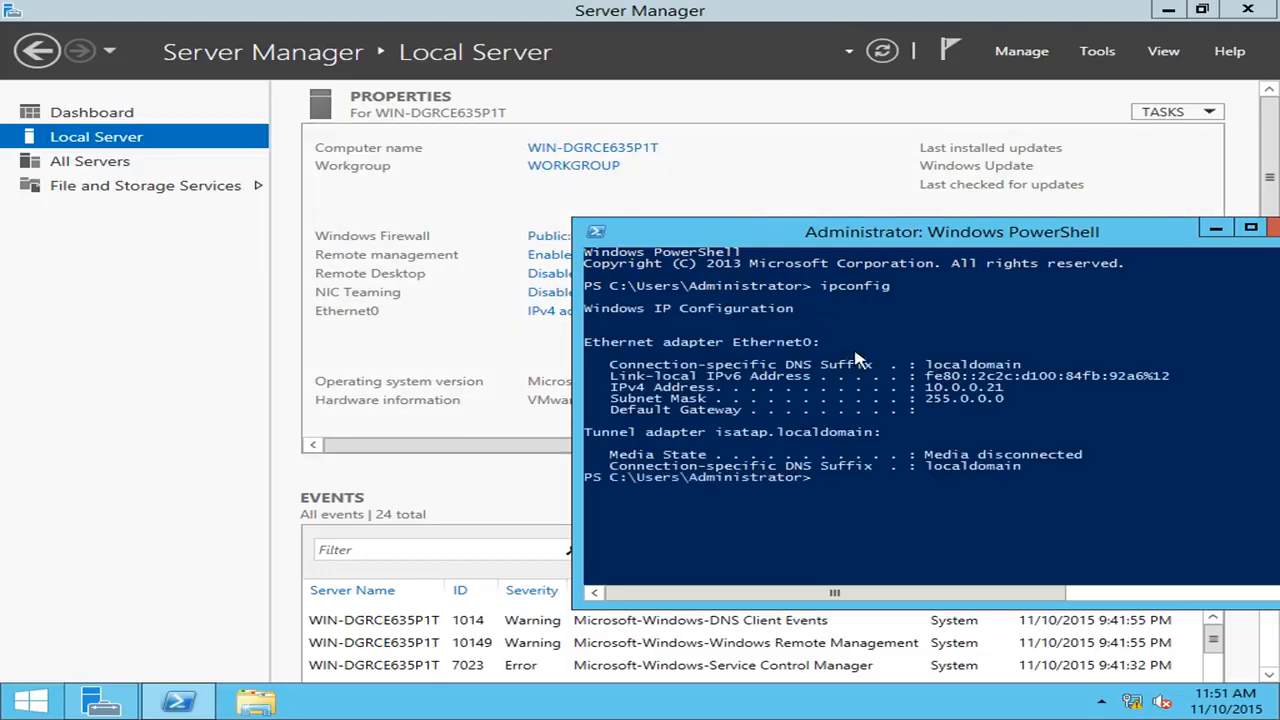
{"action": "left_click", "coordinate": [220, 313]}
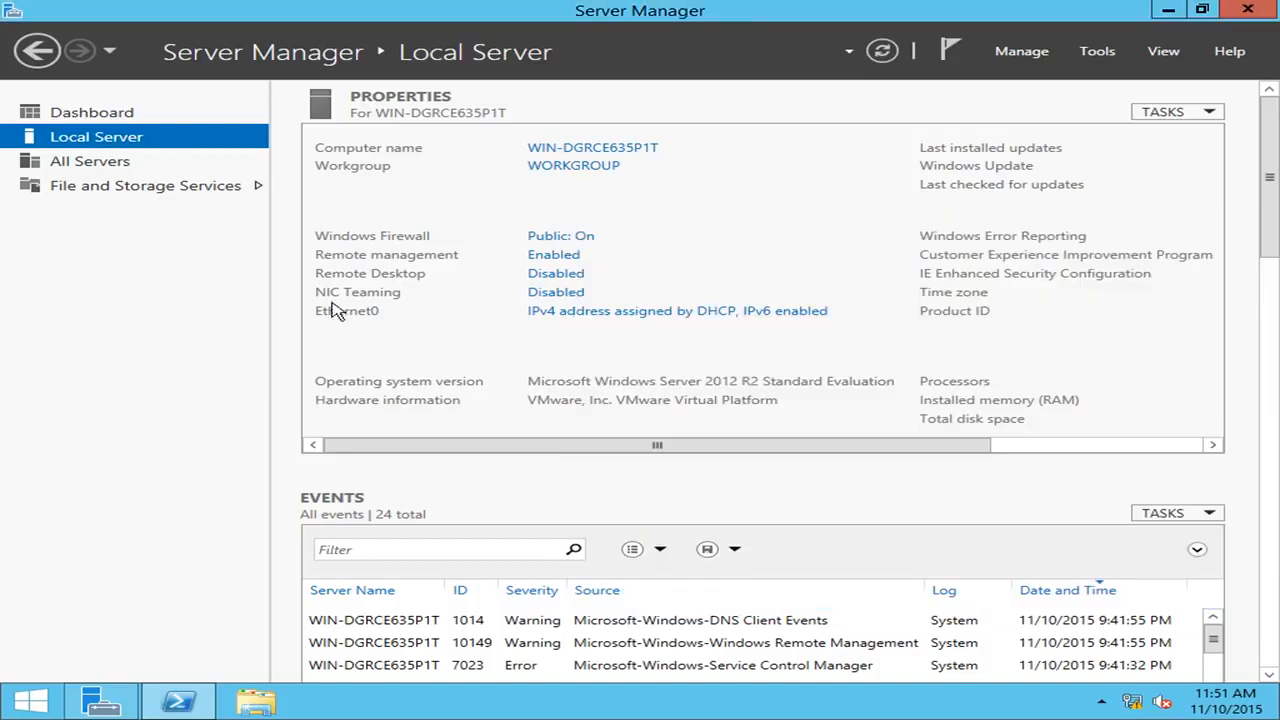
Open the Ethernet0 adapter properties and its Internet Protocol Version 4 (TCP/IPv4) settings.
{"action": "left_click", "coordinate": [664, 316]}
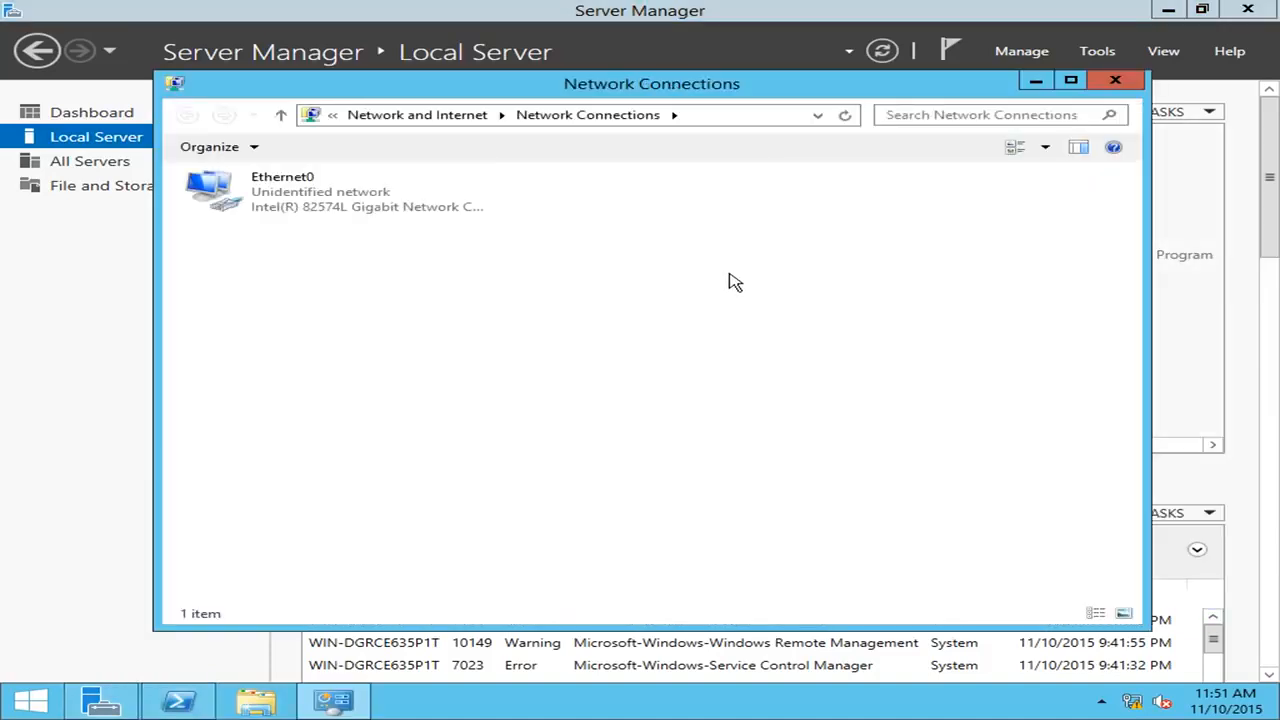
{"action": "left_click", "coordinate": [305, 186]}
{"action": "right_click", "coordinate": [304, 180]}
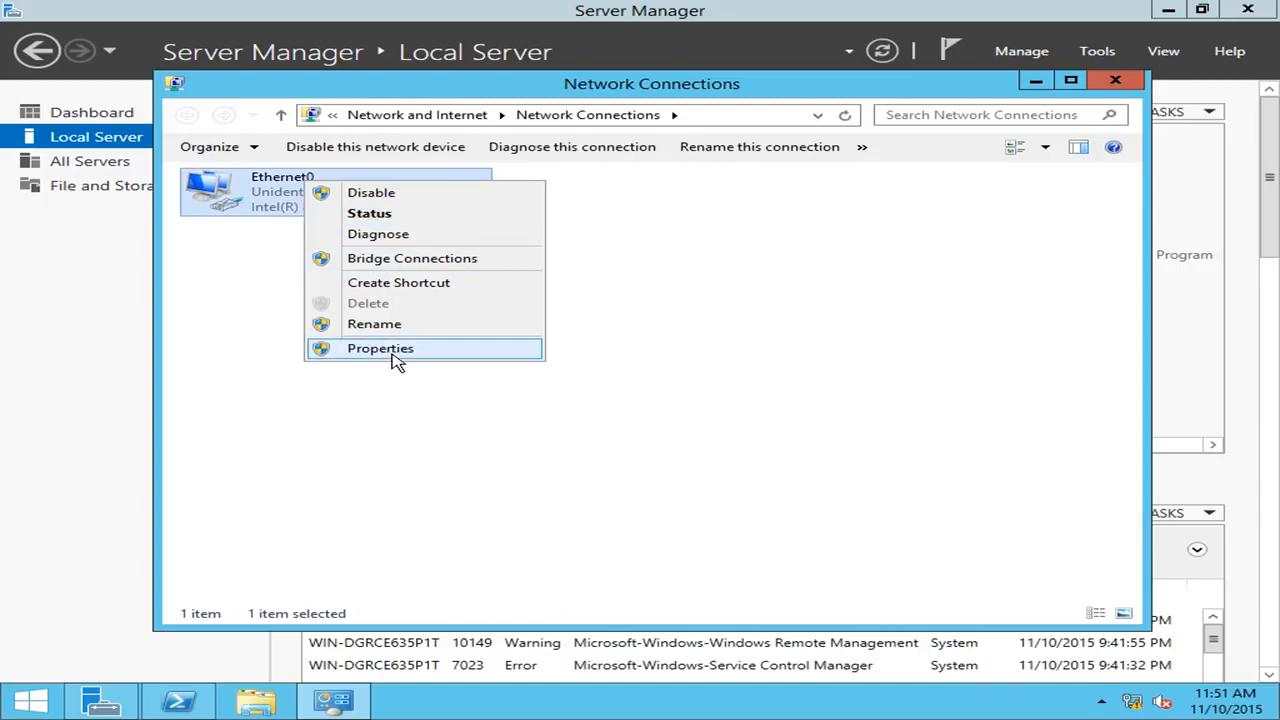
{"action": "left_click", "coordinate": [395, 352]}
{"action": "left_click_drag", "start_coordinate": [460, 182], "coordinate": [806, 197]}
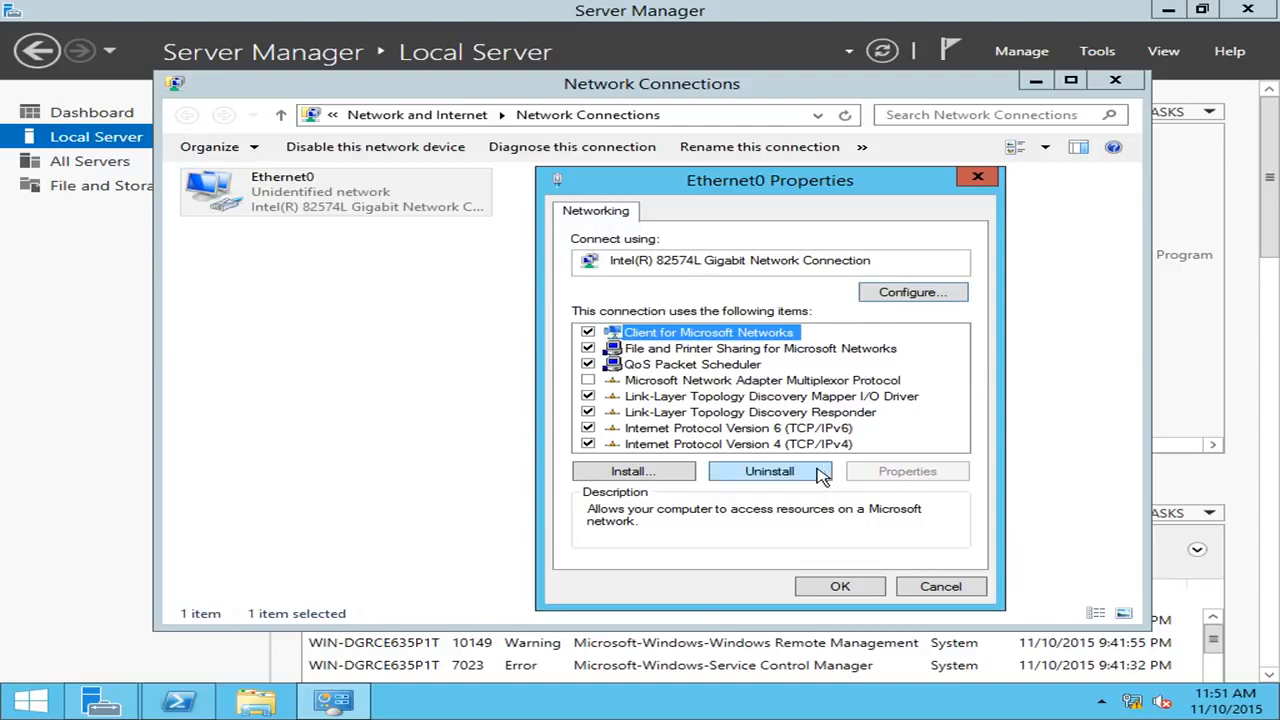
{"action": "left_click", "coordinate": [783, 446]}
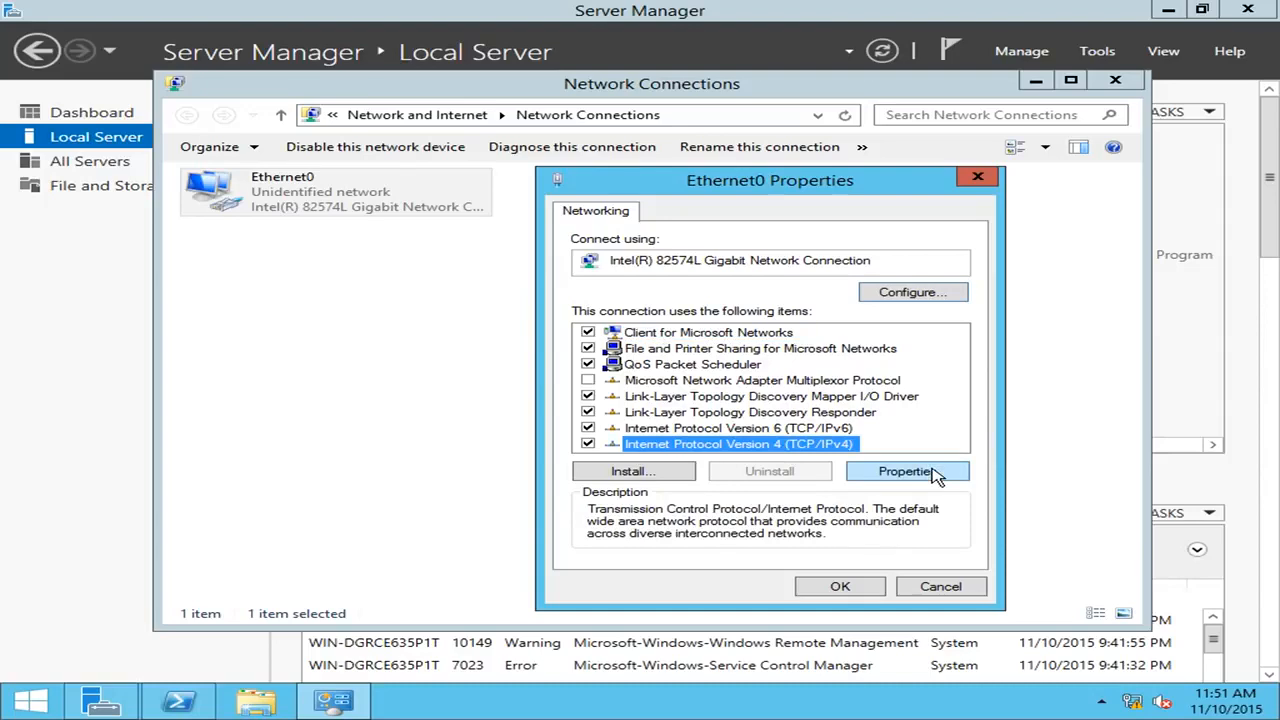
{"action": "left_click", "coordinate": [905, 471]}
Apply static IP 10.0.0.21, mask 255.0.0.0, gateway 10.0.0.1 and DNS 127.0.0.1.
{"action": "left_click", "coordinate": [736, 387]}
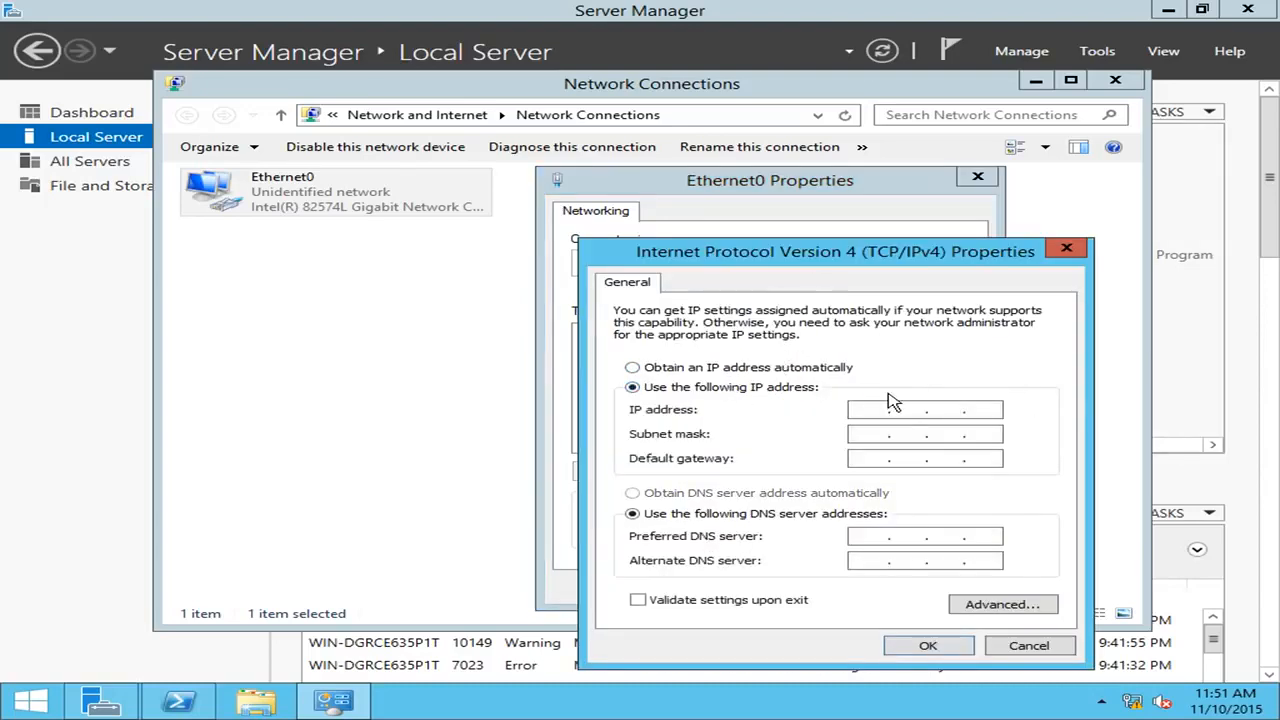
{"action": "left_click", "coordinate": [886, 409]}
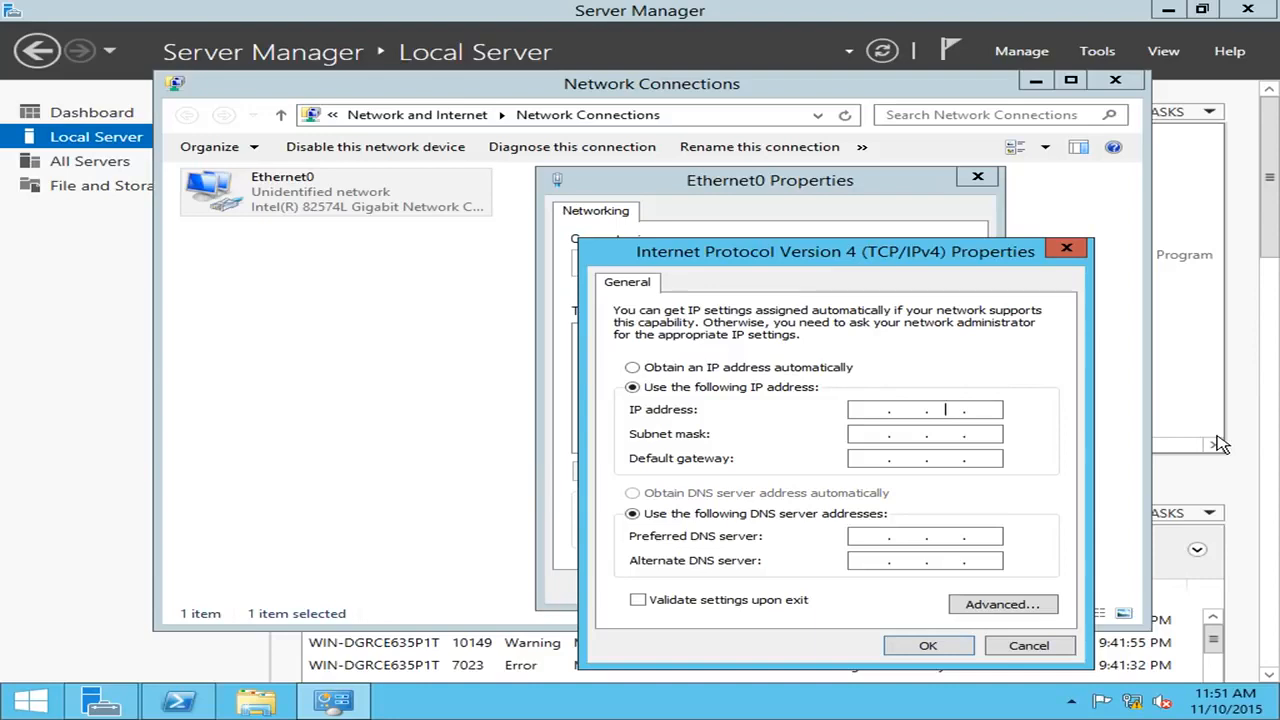
{"action": "type", "text": "10 . 0 . 0 . 21"}
{"action": "left_click", "coordinate": [875, 433]}
{"action": "left_click", "coordinate": [867, 458]}
{"action": "type", "text": "10 "}
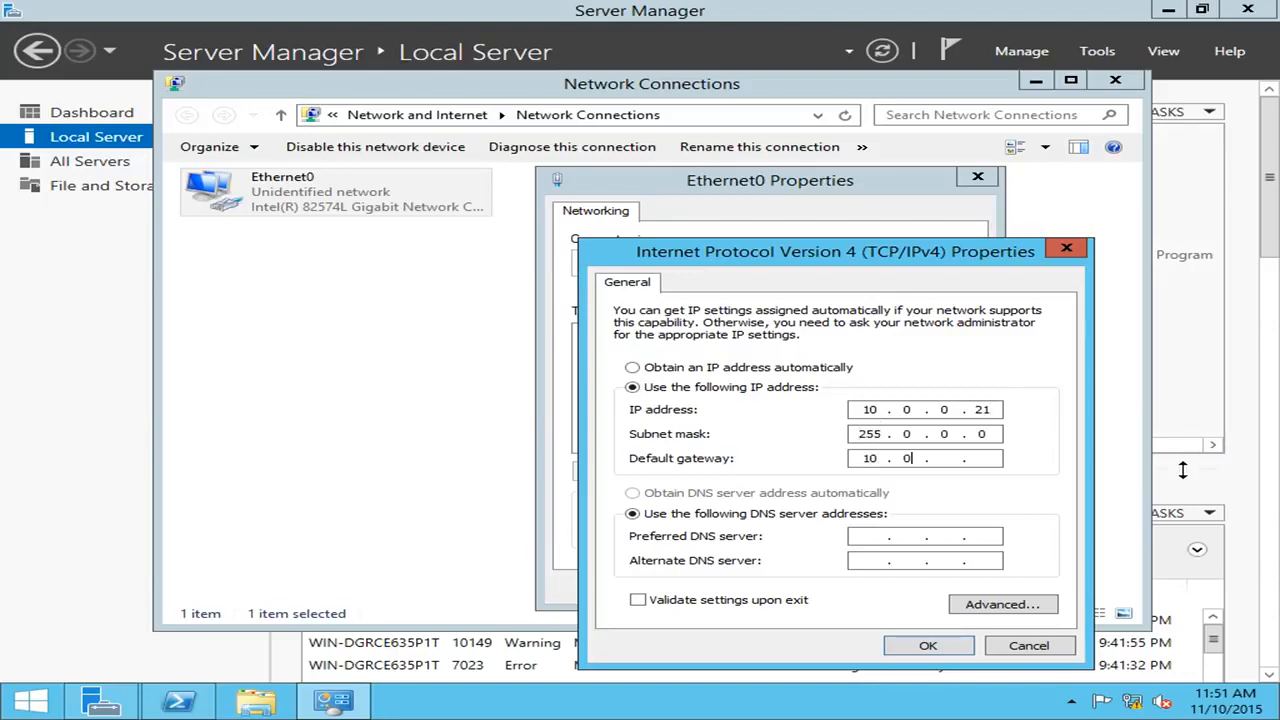
{"action": "type", "text": ". 0 . 0 . 1"}
{"action": "left_click", "coordinate": [877, 535]}
{"action": "type", "text": "127.0.0.1"}
{"action": "left_click", "coordinate": [918, 648]}
Close Ethernet0 properties, decline network discovery, and close Network Connections.
{"action": "left_click", "coordinate": [826, 590]}
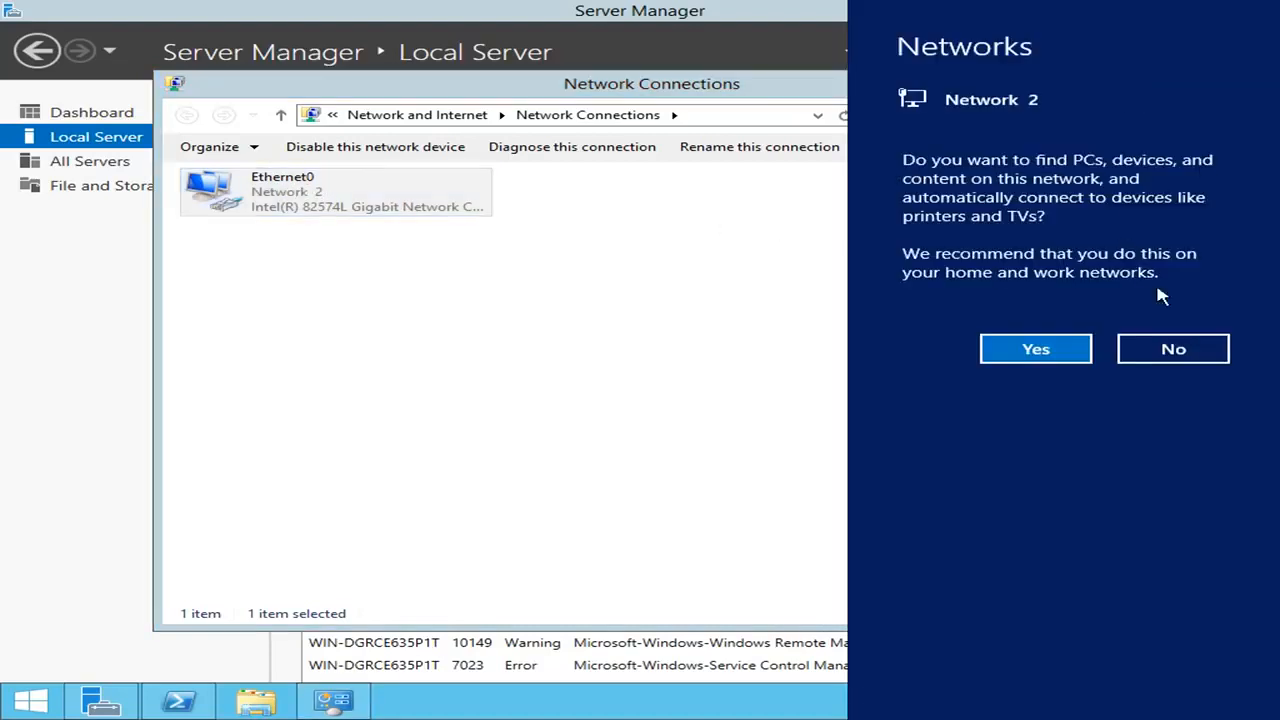
{"action": "left_click", "coordinate": [1165, 345]}
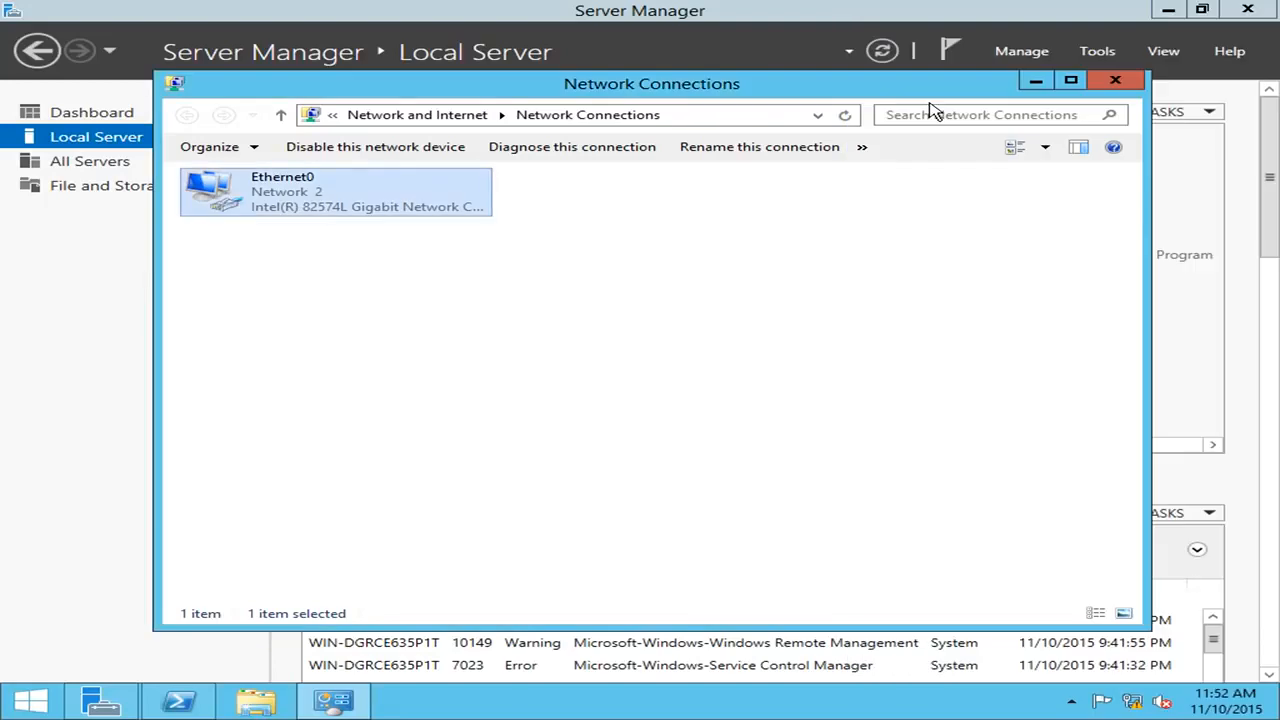
{"action": "left_click", "coordinate": [1117, 84]}
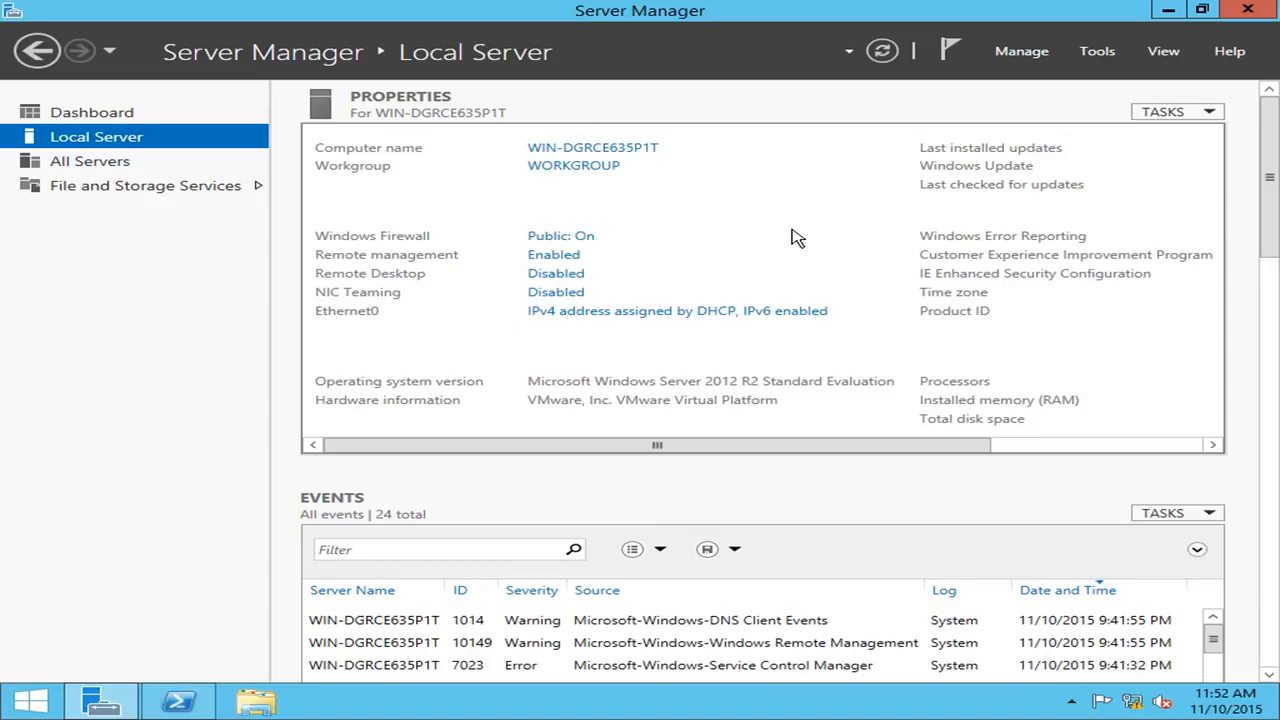
Rename the computer to NLB-DC-01 in System Properties and acknowledge the restart notice.
{"action": "left_click", "coordinate": [882, 52]}
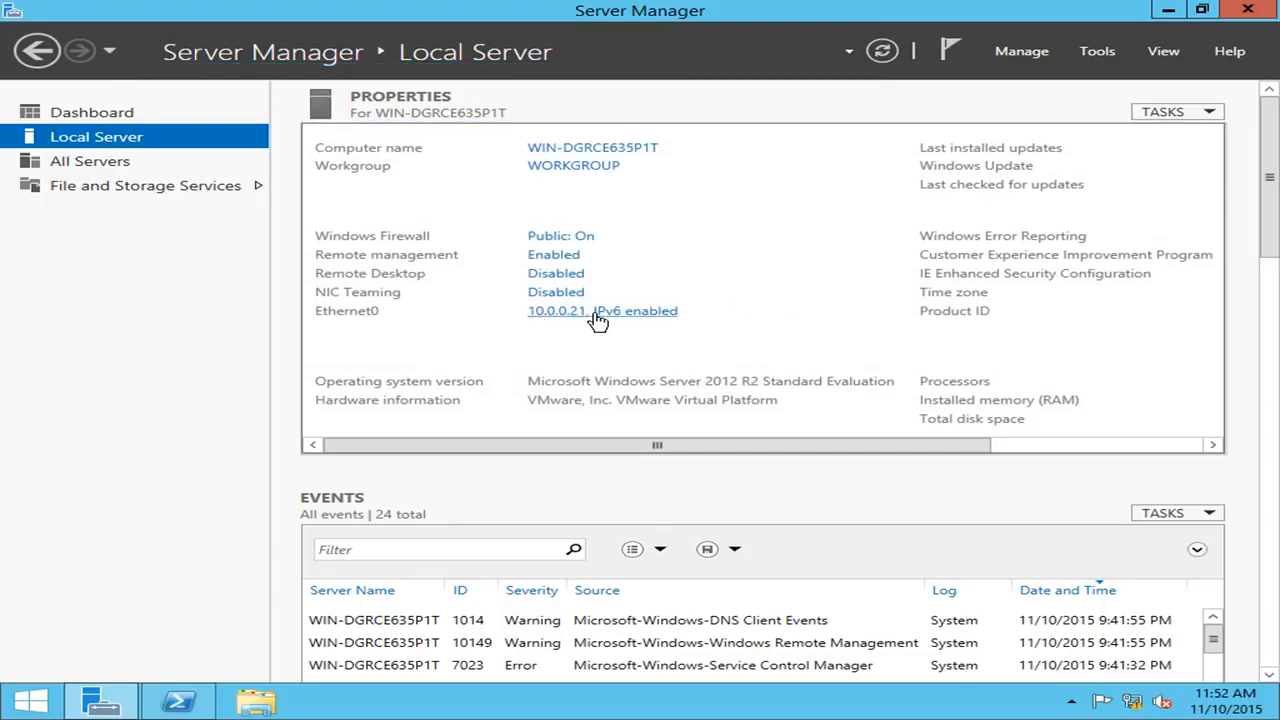
{"action": "left_click", "coordinate": [578, 152]}
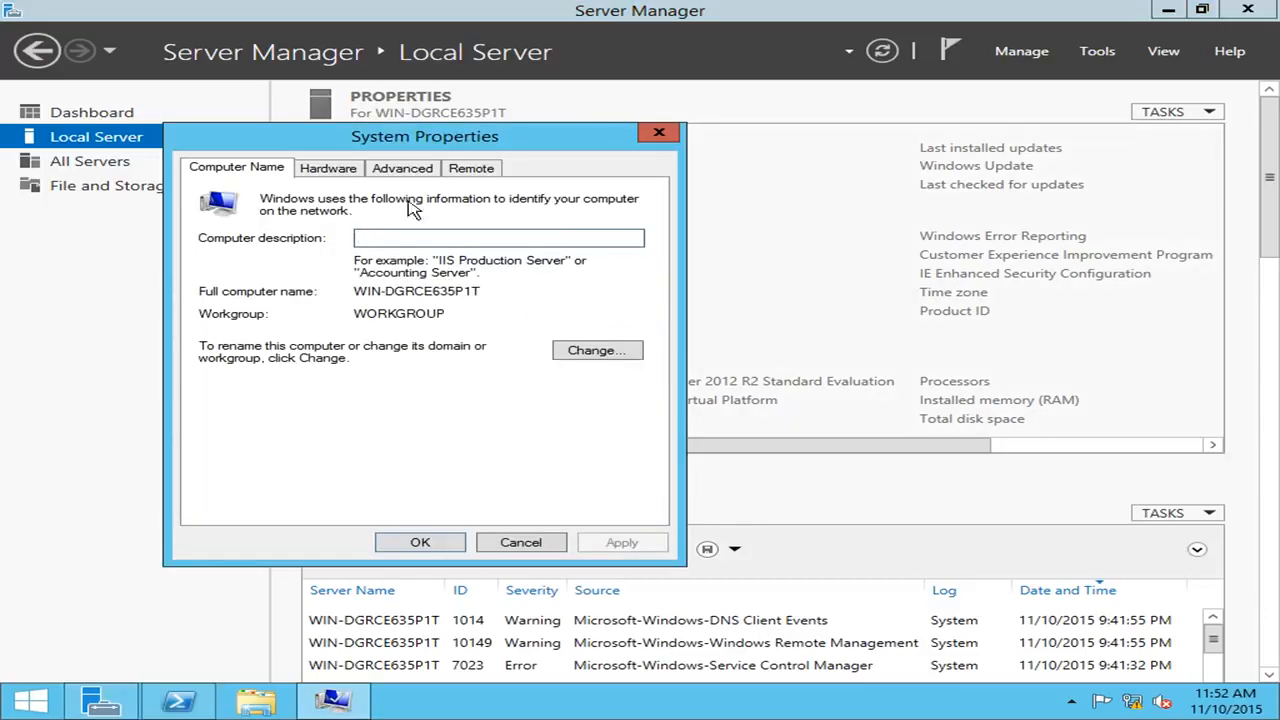
{"action": "left_click", "coordinate": [592, 355]}
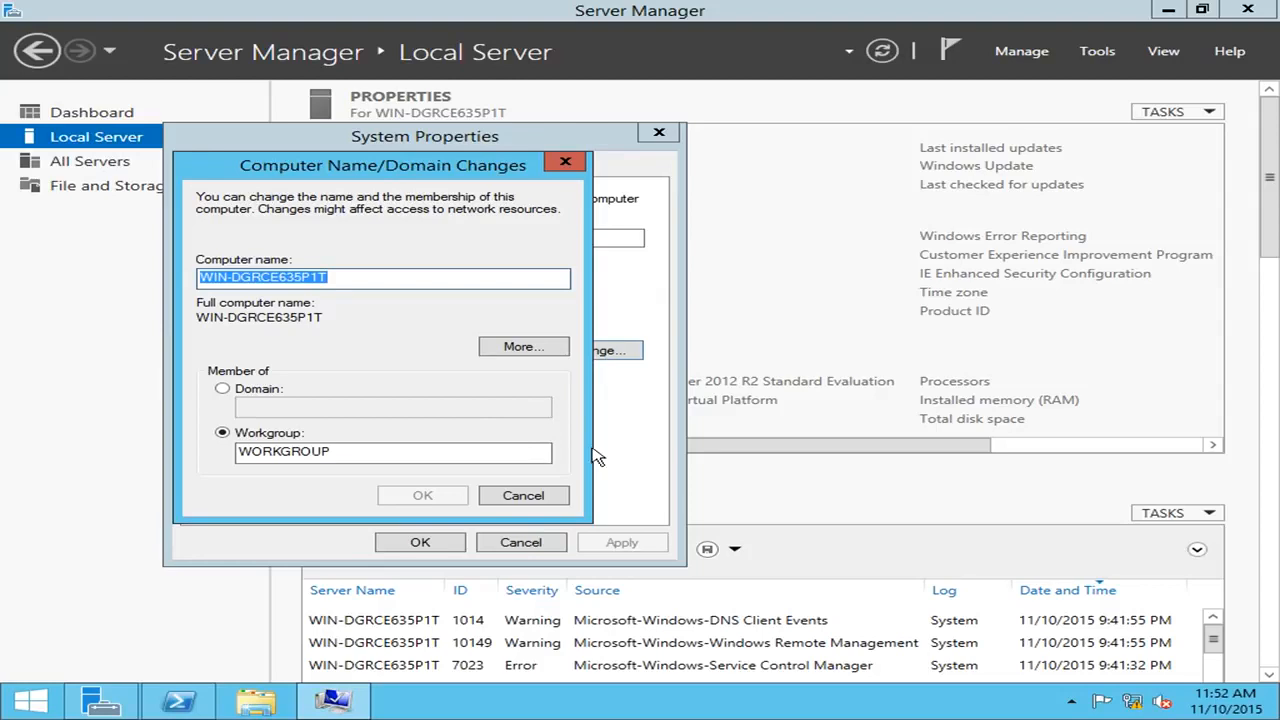
{"action": "left_click", "coordinate": [400, 271]}
{"action": "left_click_drag", "start_coordinate": [408, 271], "coordinate": [160, 275]}
{"action": "type", "text": "NLB-DC"}
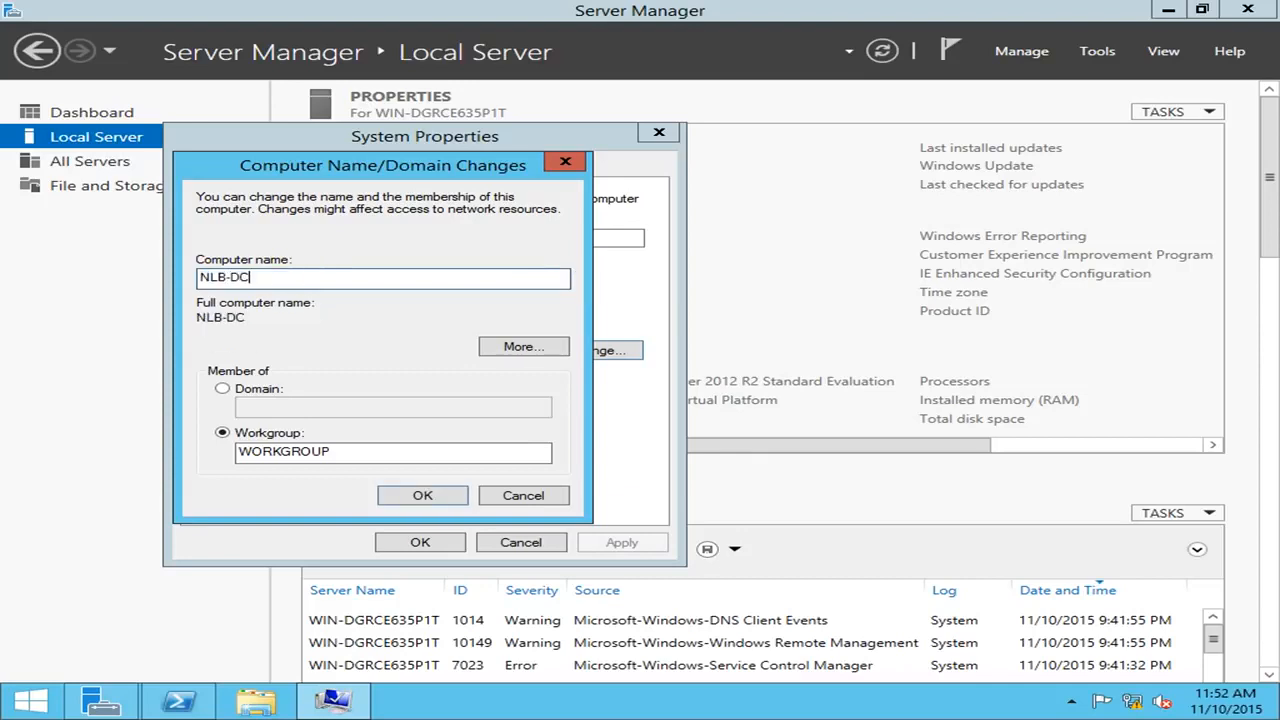
{"action": "type", "text": "-01"}
{"action": "left_click", "coordinate": [424, 493]}
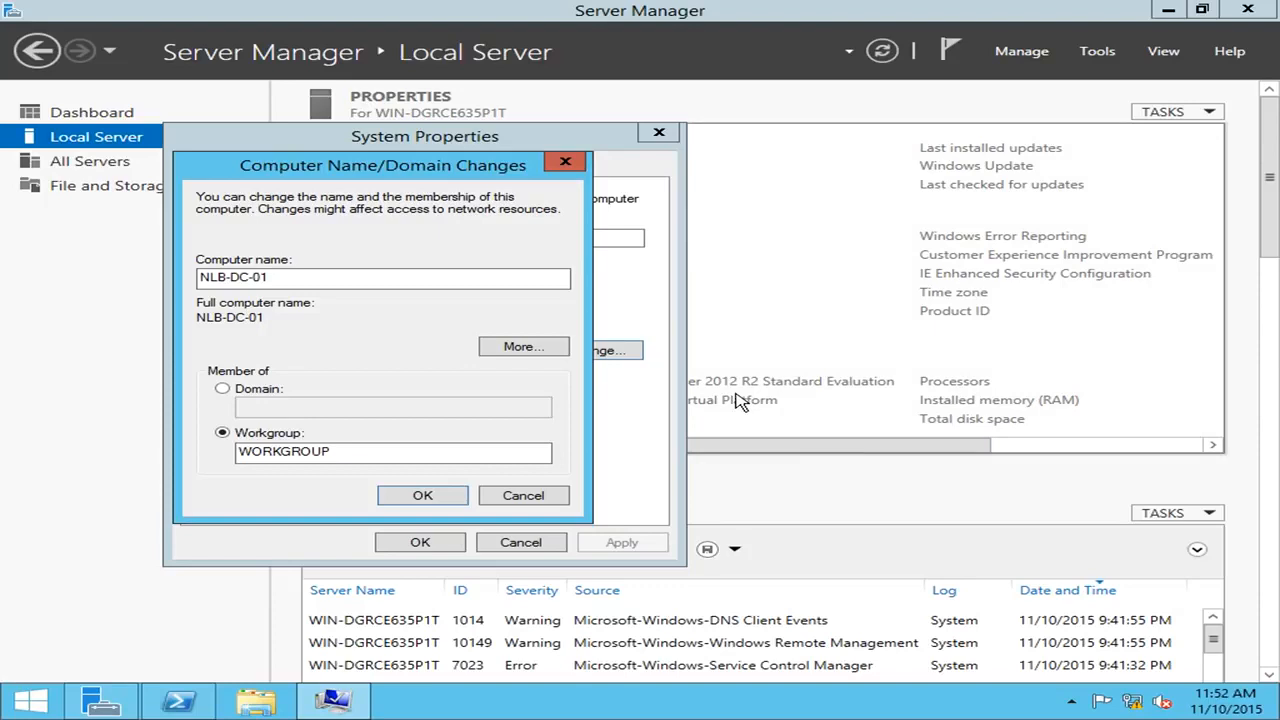
{"action": "left_click", "coordinate": [801, 382]}
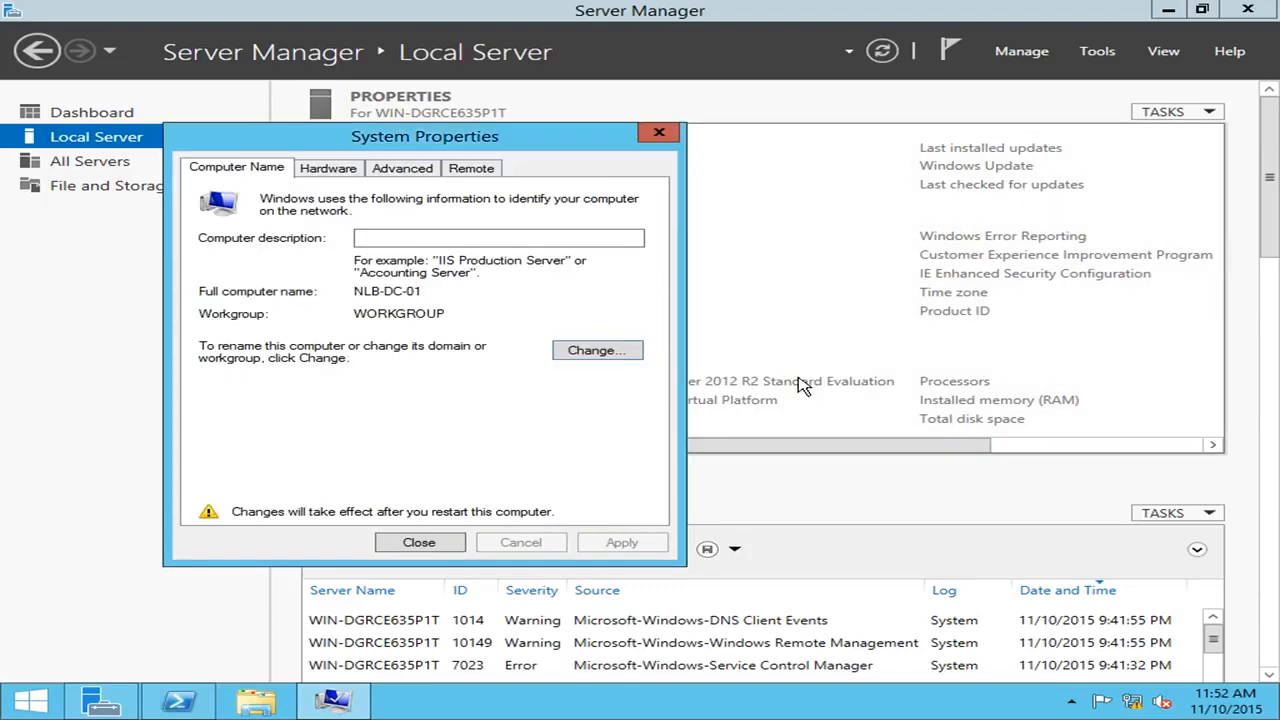
{"action": "left_click", "coordinate": [421, 546]}
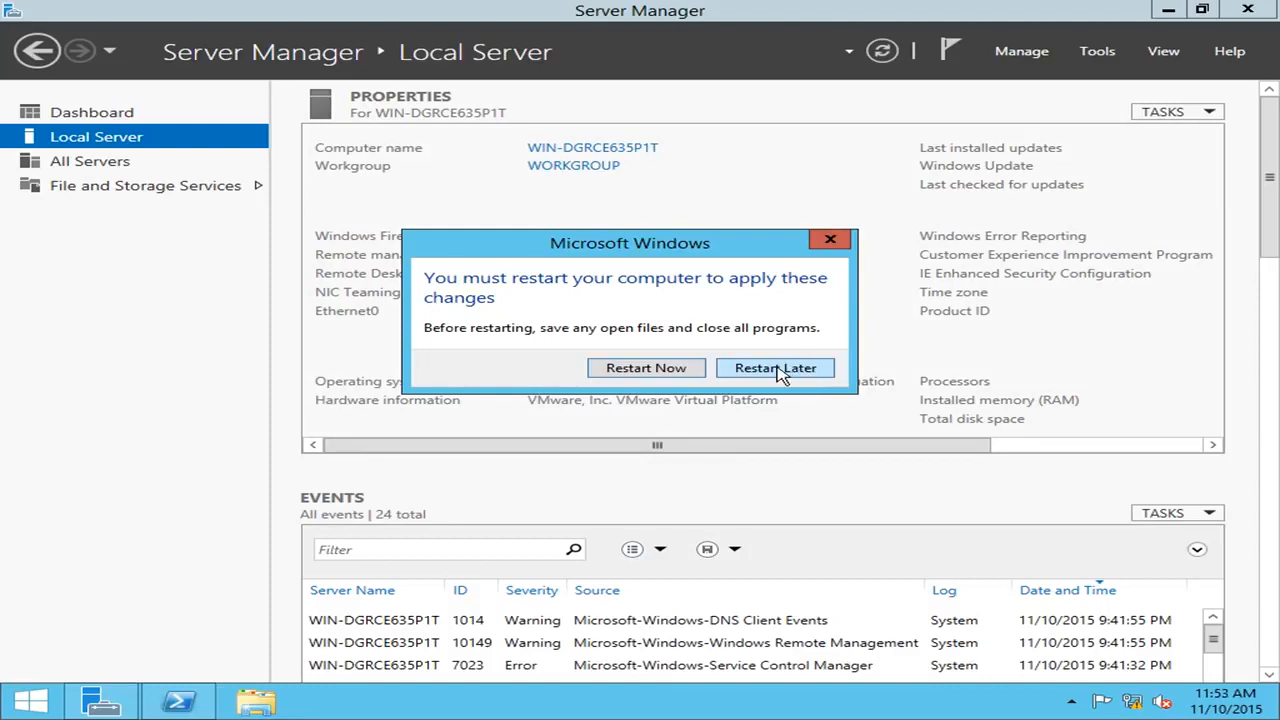
Restart the server now, then sign in as Administrator with the account password.
{"action": "left_click", "coordinate": [672, 370]}
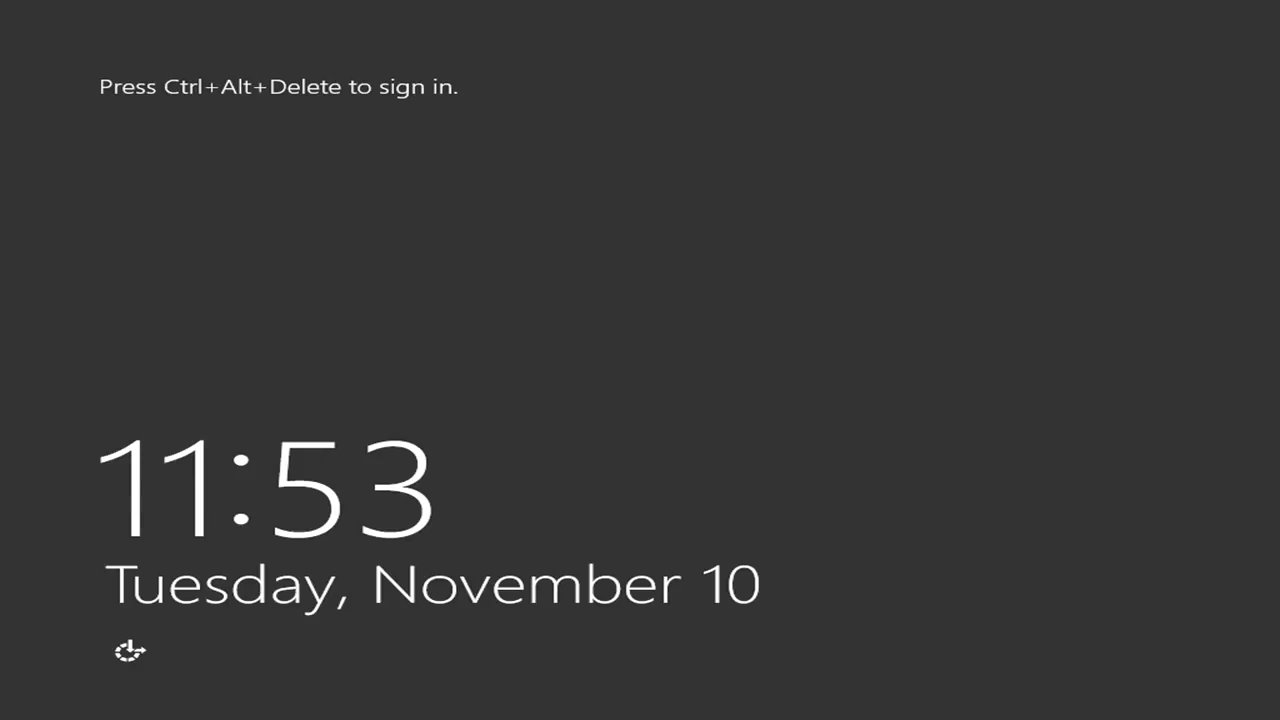
{"action": "key", "text": "ctrl+alt+Delete"}
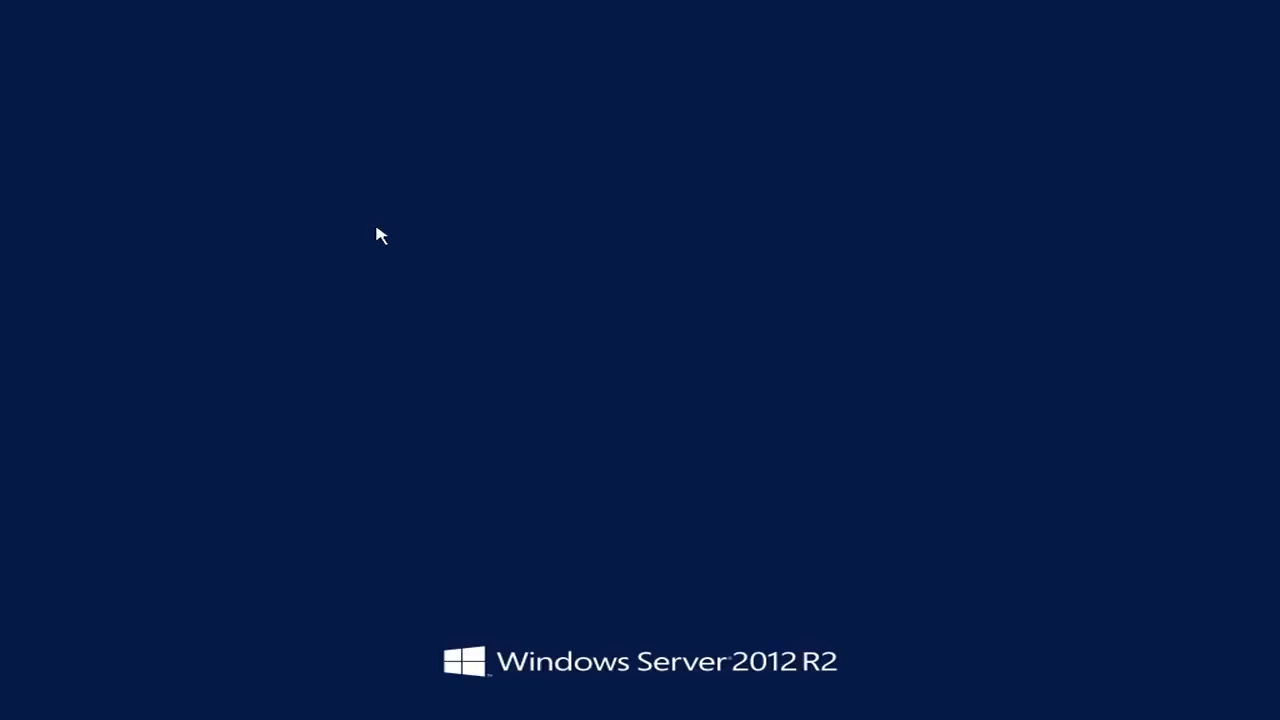
{"action": "type", "text": "••••••••••••"}
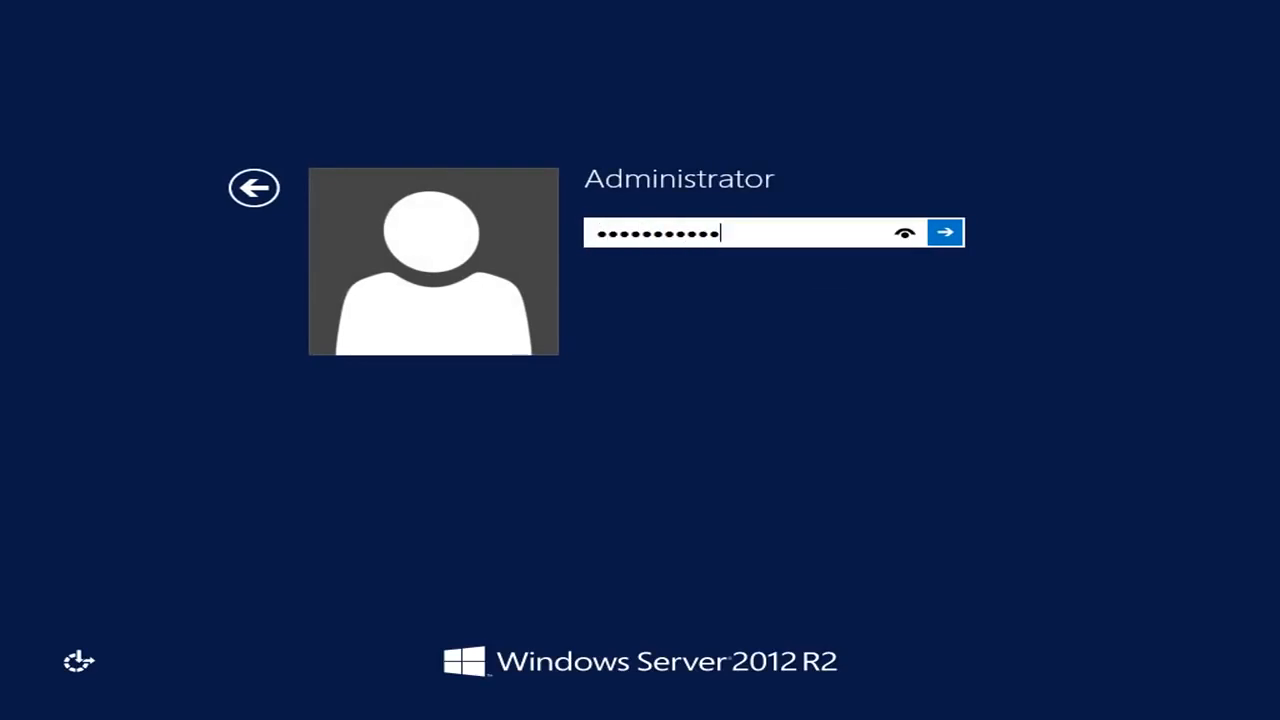
{"action": "key", "text": "Return"}
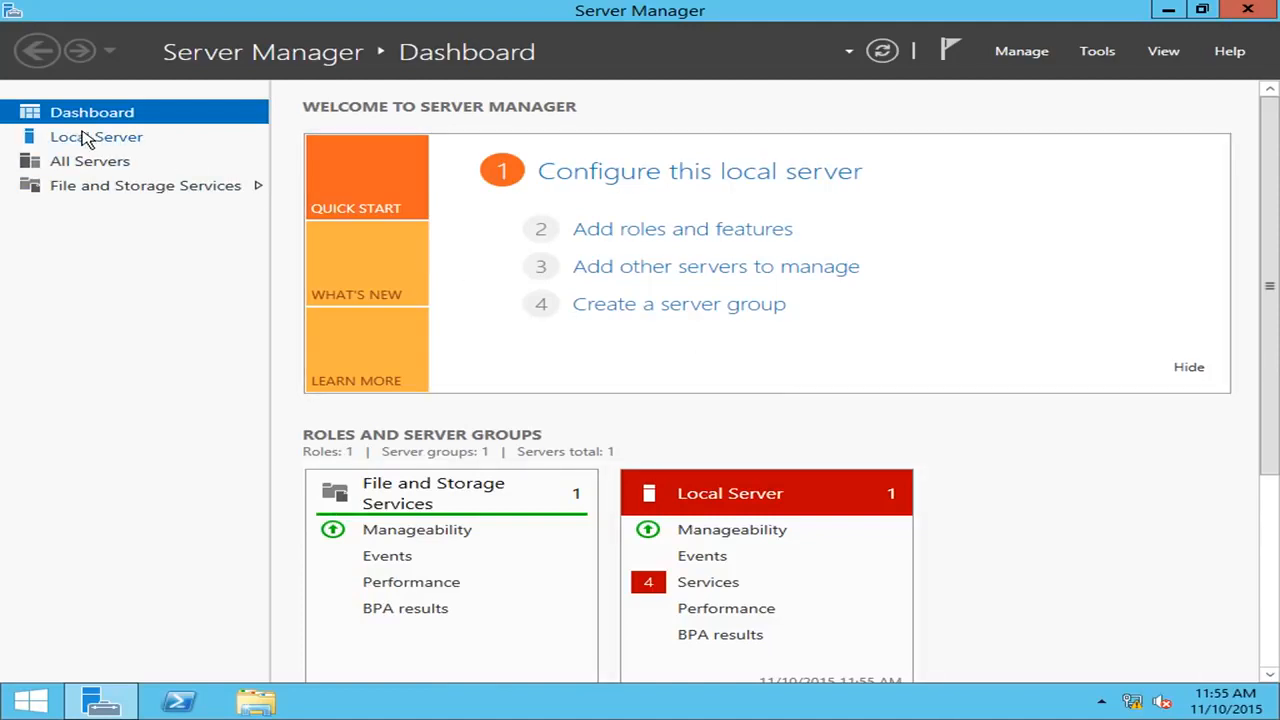
Show the Local Server page and open its 'Public: On' Windows Firewall settings.
{"action": "left_click", "coordinate": [138, 138]}
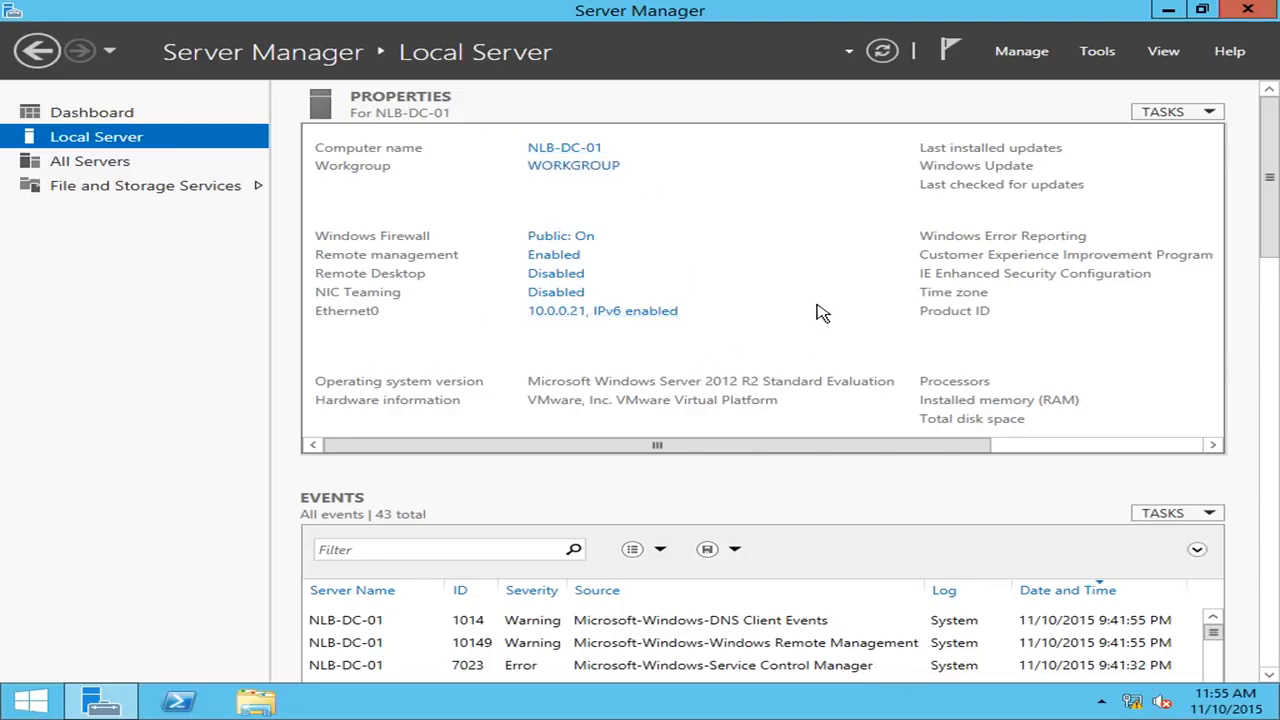
{"action": "left_click", "coordinate": [577, 241]}
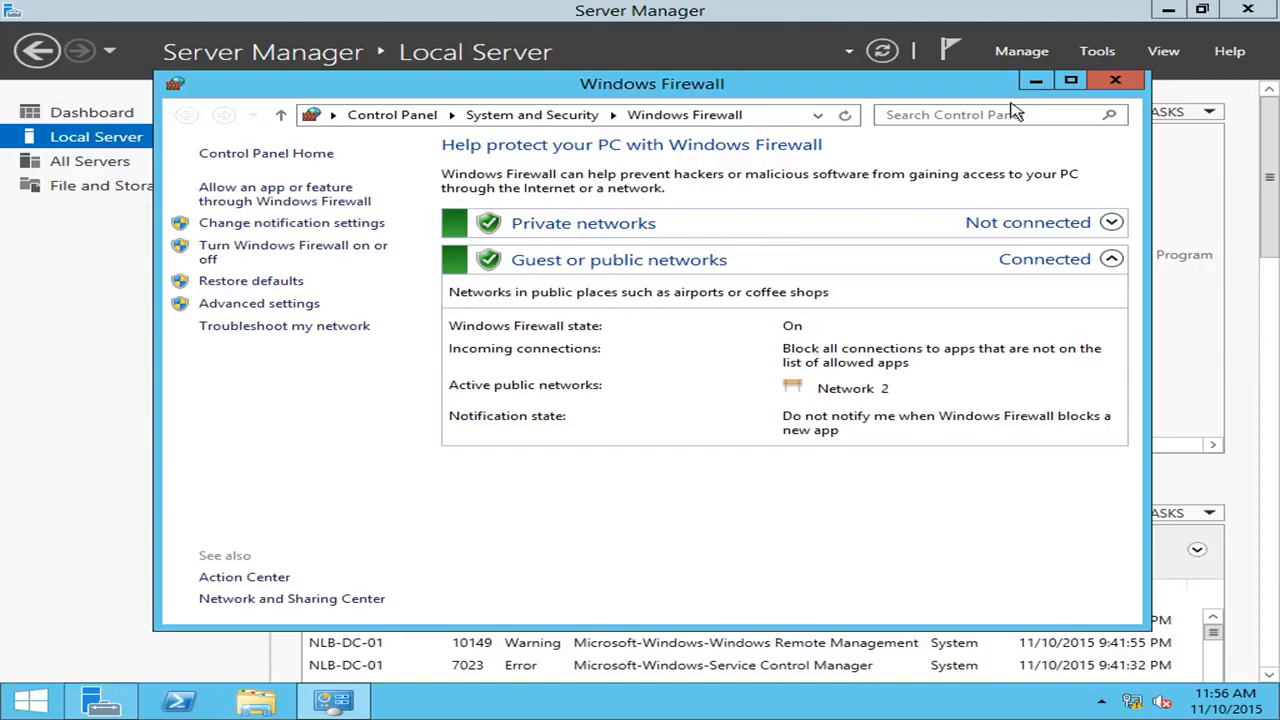
Close the Windows Firewall window to return to the Local Server page.
{"action": "left_click", "coordinate": [1117, 82]}
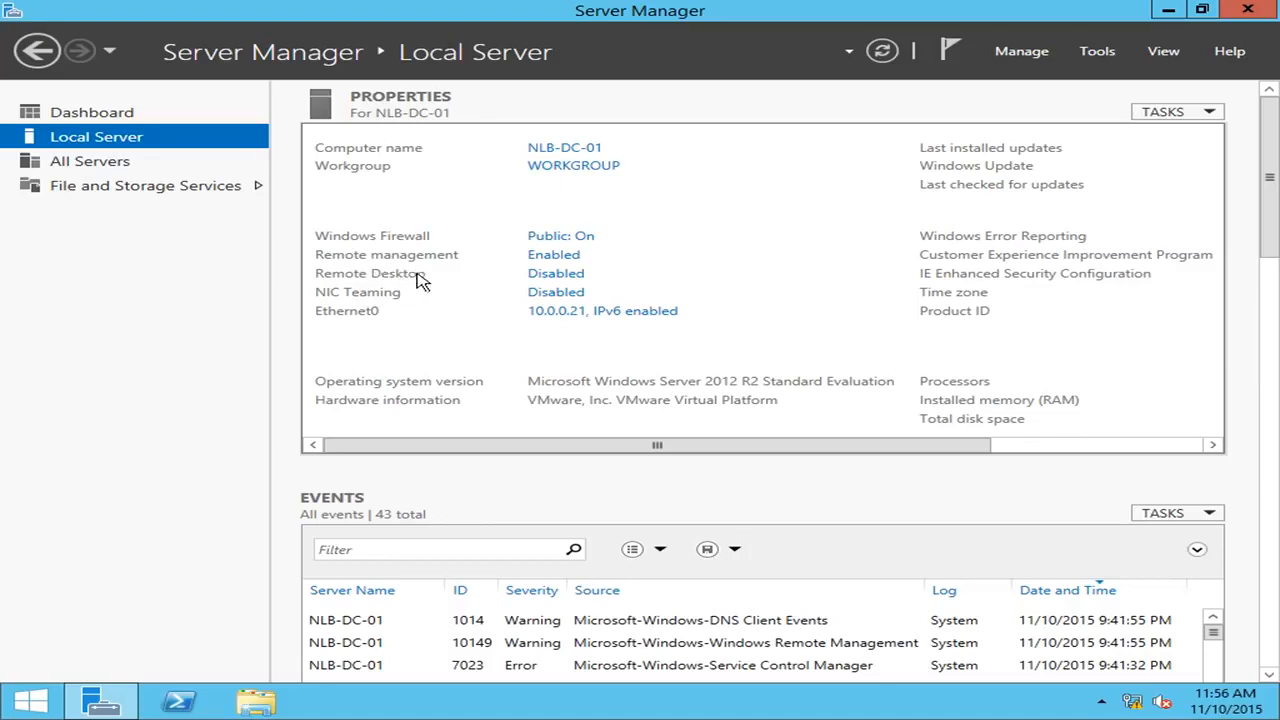
Enable 'Allow remote connections to this computer' for Remote Desktop and apply it.
{"action": "left_click", "coordinate": [548, 274]}
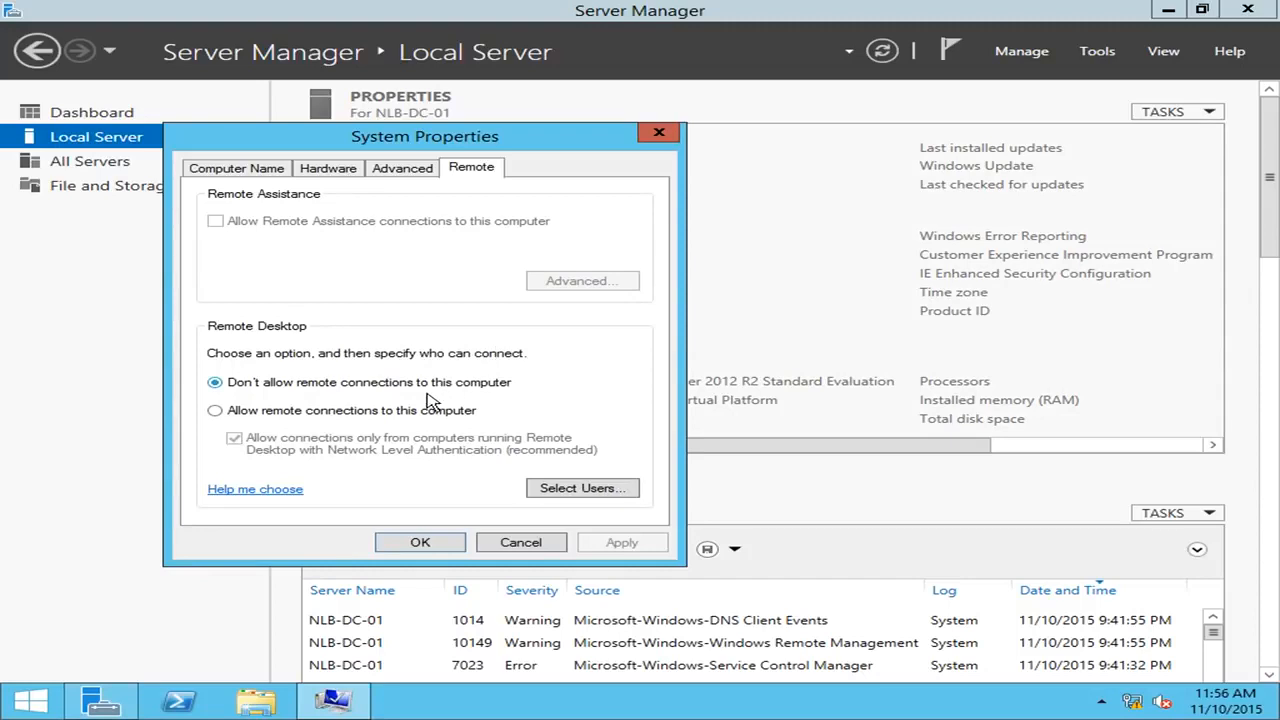
{"action": "left_click", "coordinate": [280, 413]}
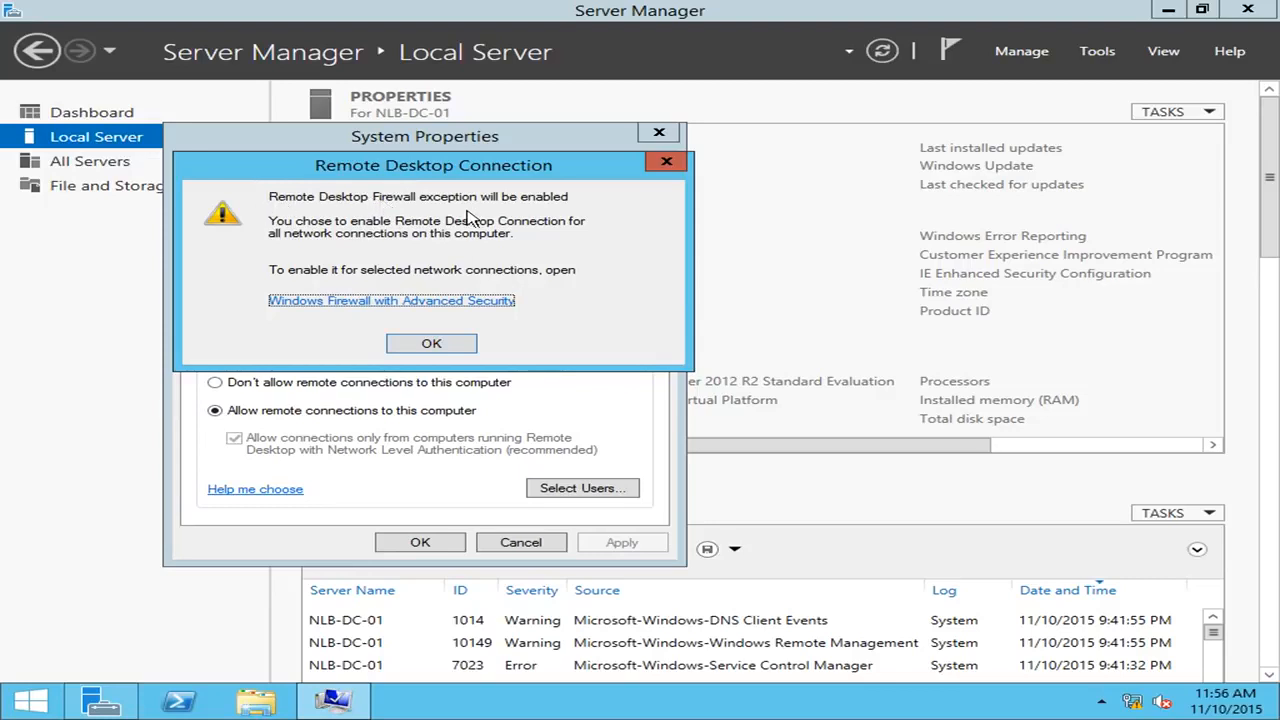
{"action": "left_click", "coordinate": [460, 350]}
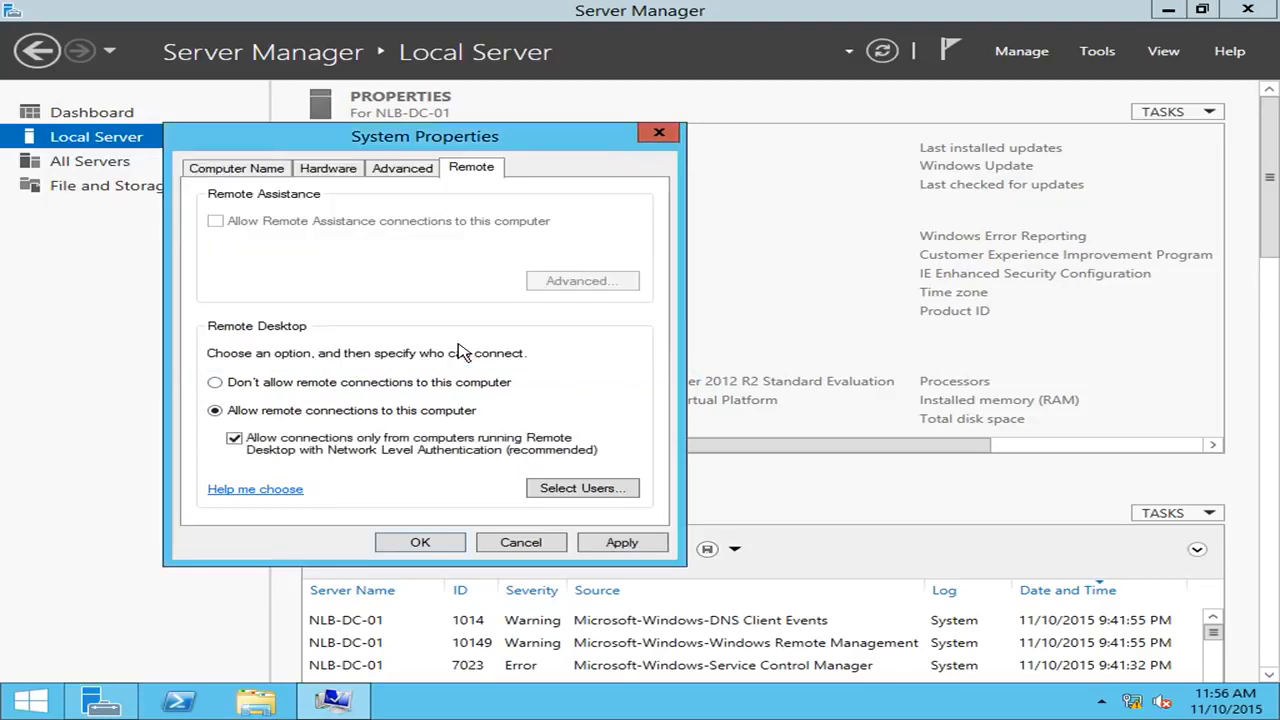
{"action": "left_click", "coordinate": [628, 543]}
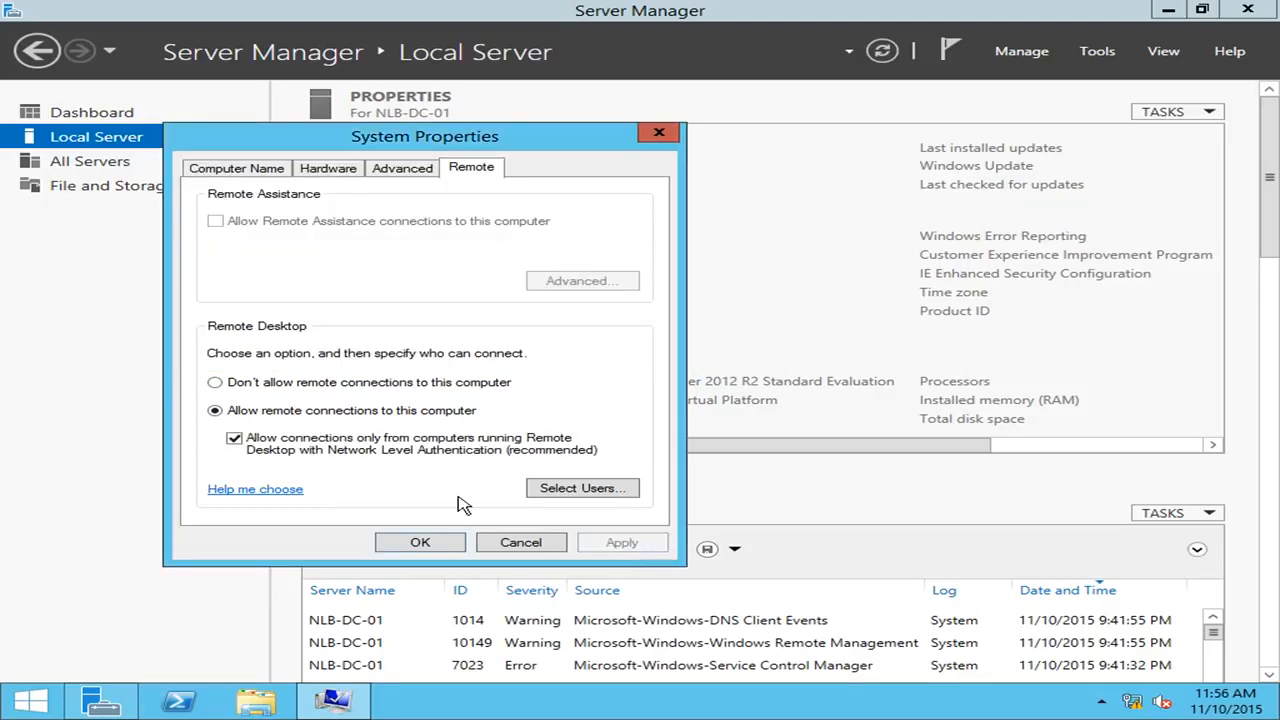
{"action": "left_click", "coordinate": [418, 545]}
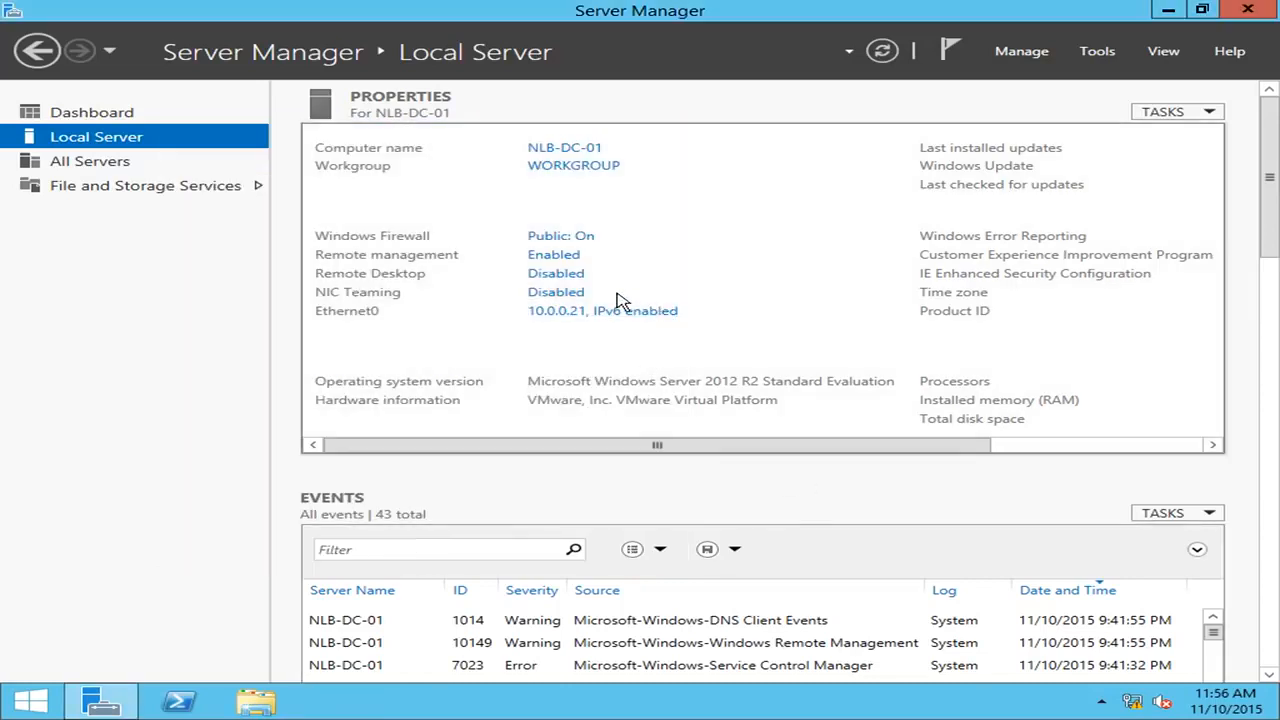
Reopen the Remote Desktop settings to review allowed users, closing without changes.
{"action": "left_click", "coordinate": [540, 280]}
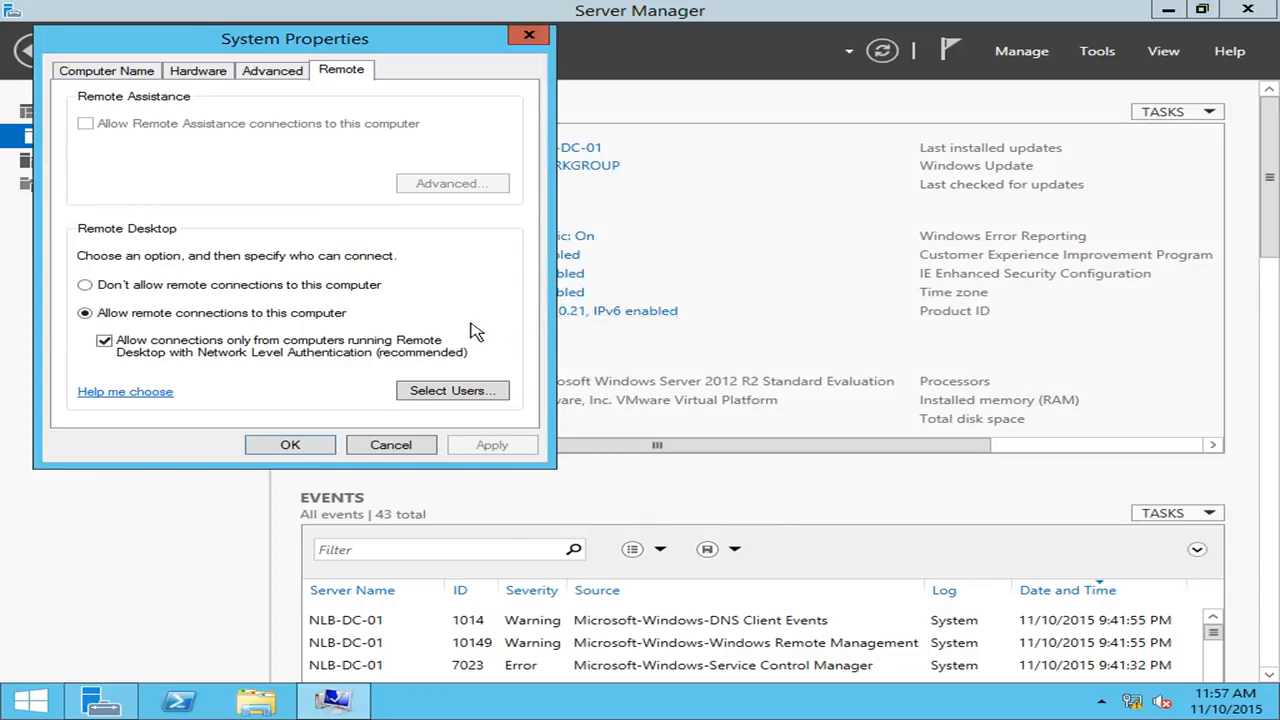
{"action": "left_click", "coordinate": [492, 395]}
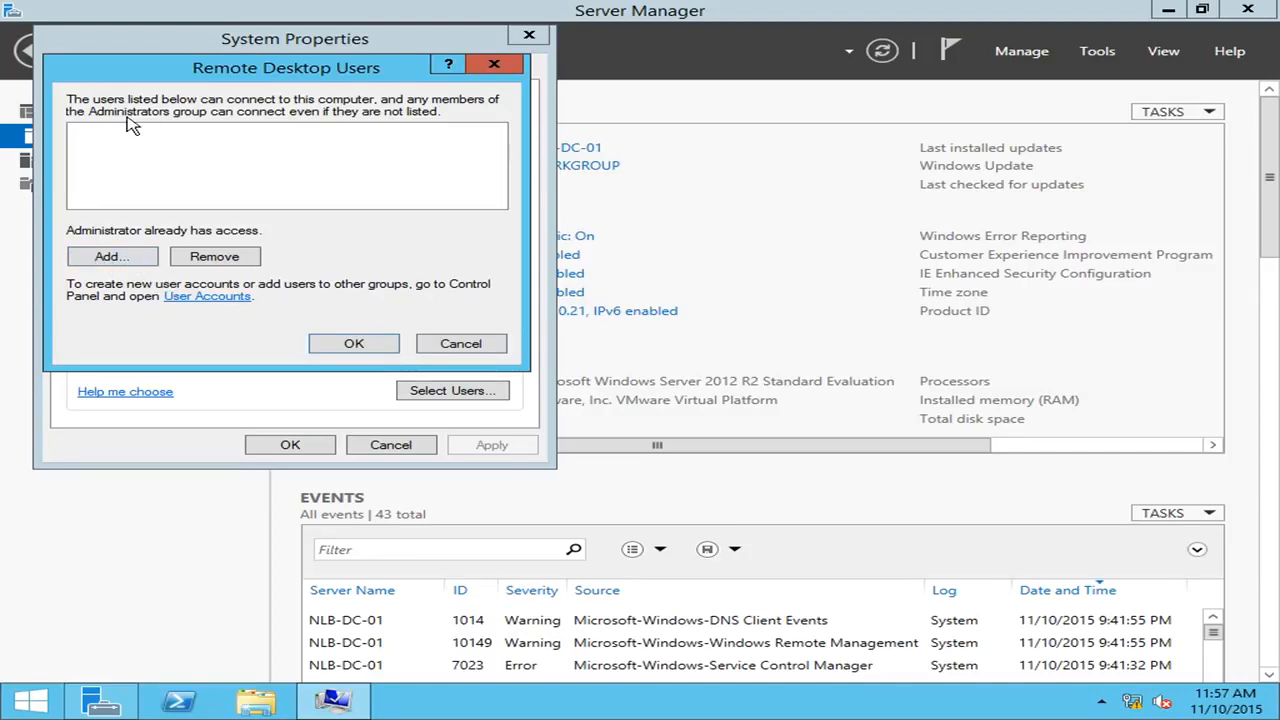
{"action": "left_click", "coordinate": [460, 343]}
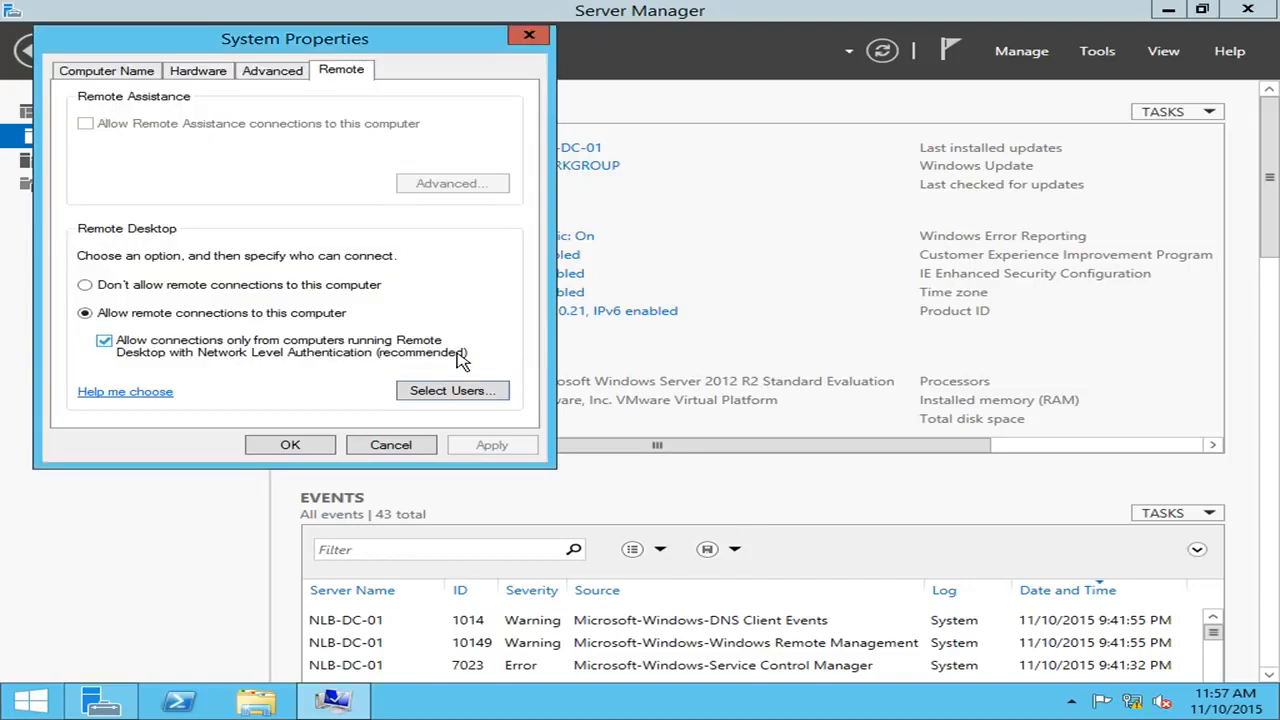
{"action": "left_click", "coordinate": [408, 445]}
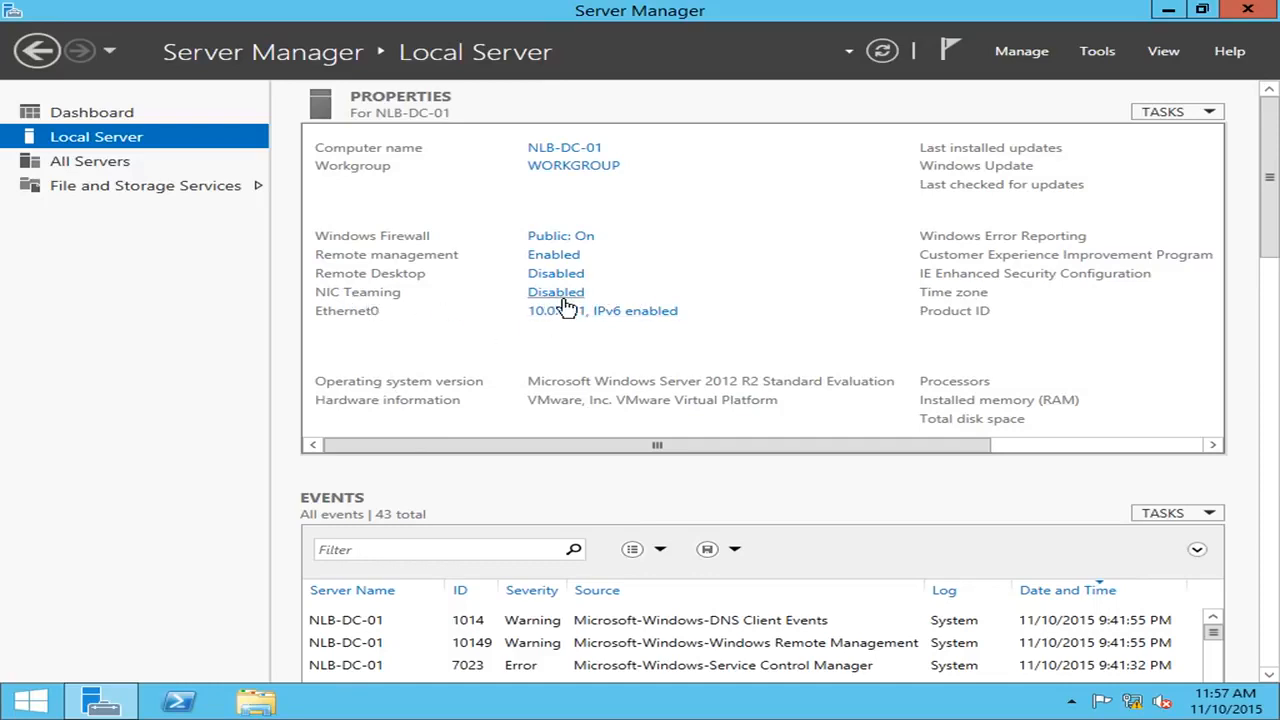
{"action": "left_click_drag", "start_coordinate": [925, 448], "coordinate": [1151, 451]}
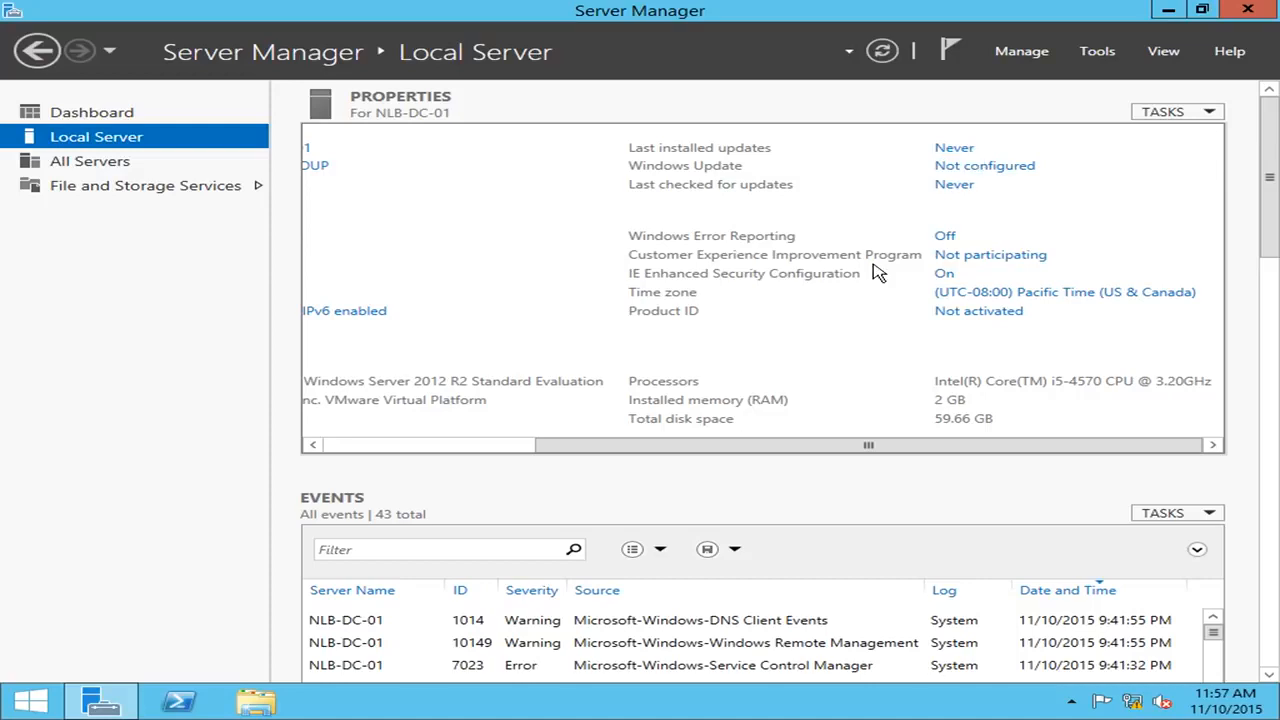
{"action": "left_click", "coordinate": [1064, 293]}
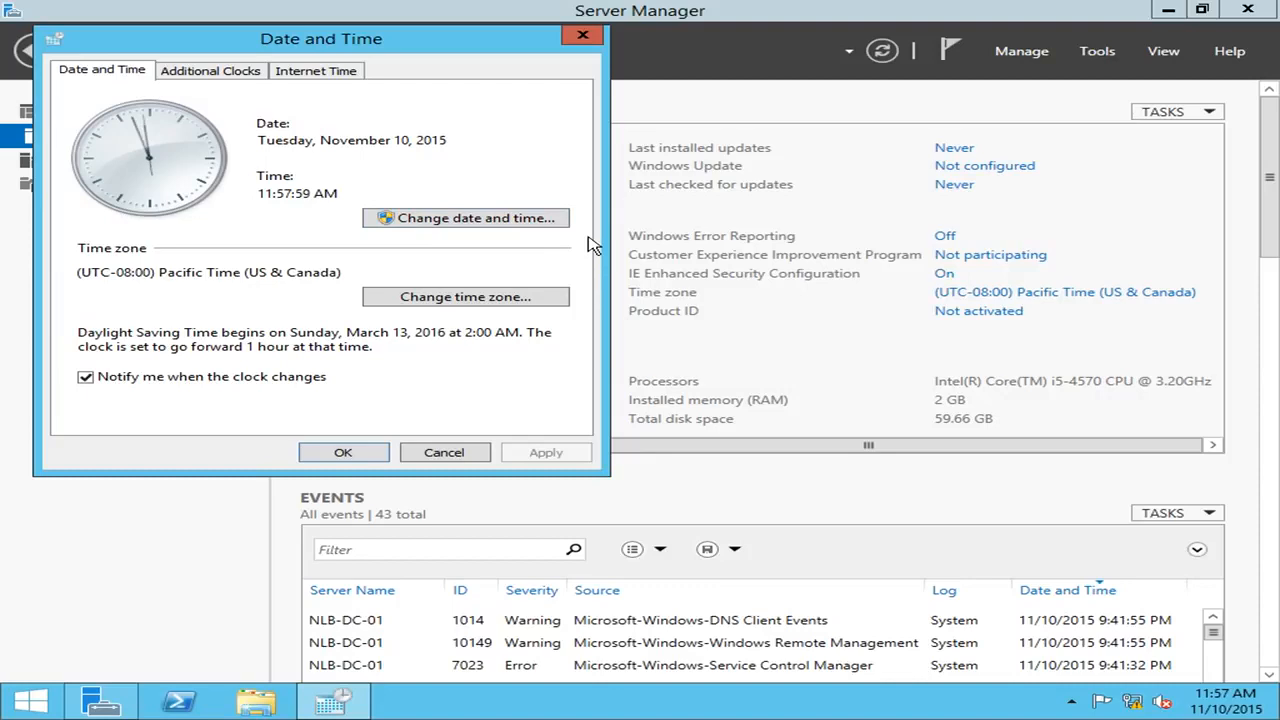
{"action": "left_click", "coordinate": [446, 455]}
{"action": "left_click_drag", "start_coordinate": [805, 450], "coordinate": [490, 435]}
{"action": "left_click_drag", "start_coordinate": [787, 445], "coordinate": [432, 390]}
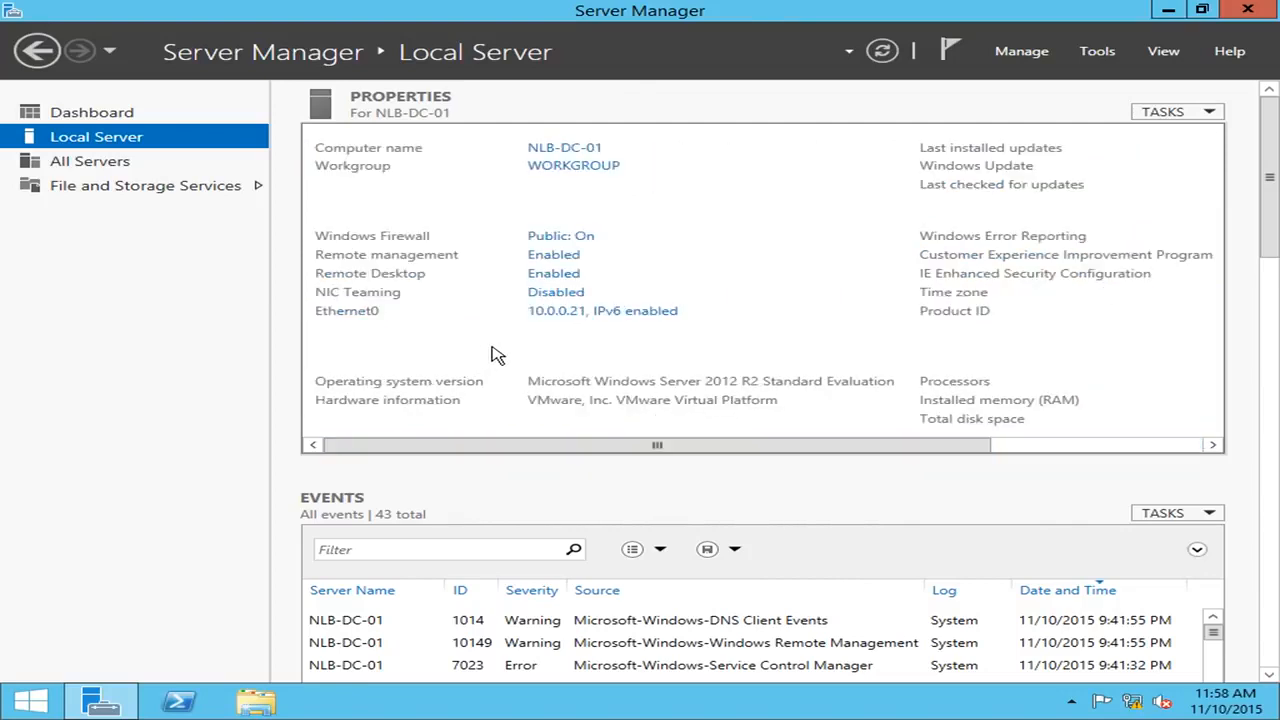
{"action": "left_click_drag", "start_coordinate": [820, 449], "coordinate": [571, 443]}
Launch Add Roles and Features for NLB-DC-01 from the All Servers list.
{"action": "left_click", "coordinate": [1040, 60]}
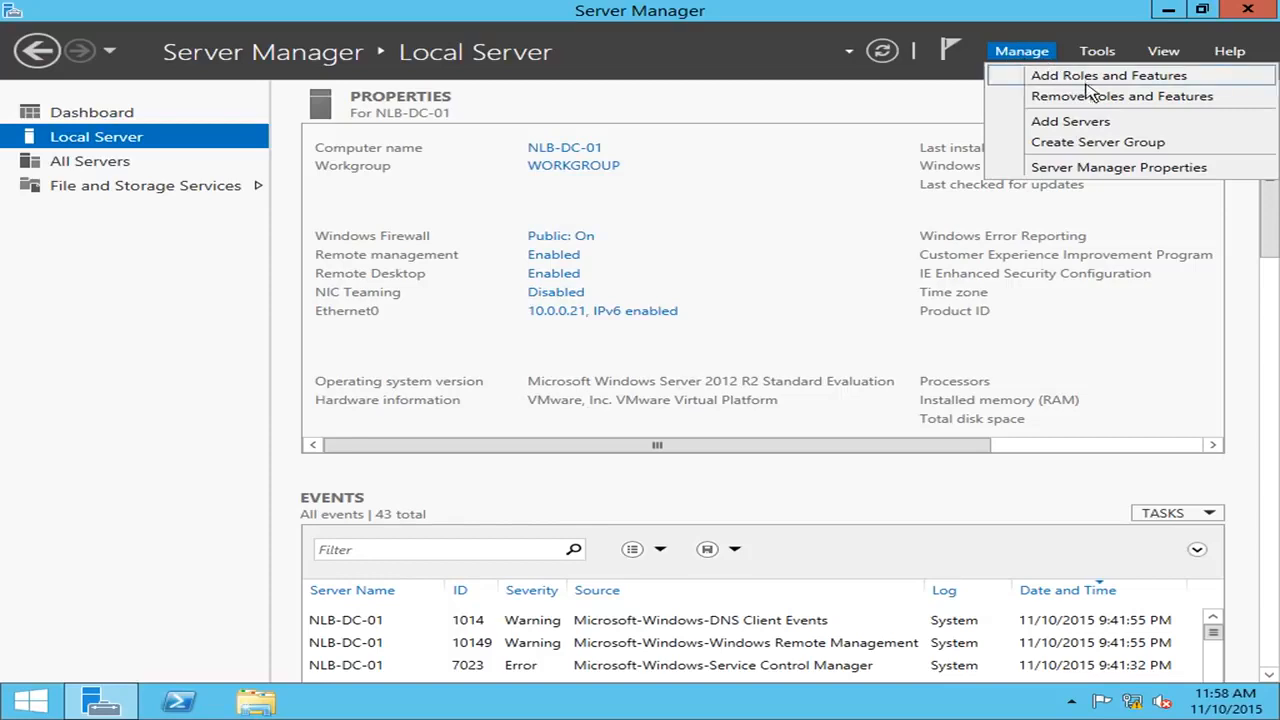
{"action": "left_click", "coordinate": [88, 162]}
{"action": "right_click", "coordinate": [397, 222]}
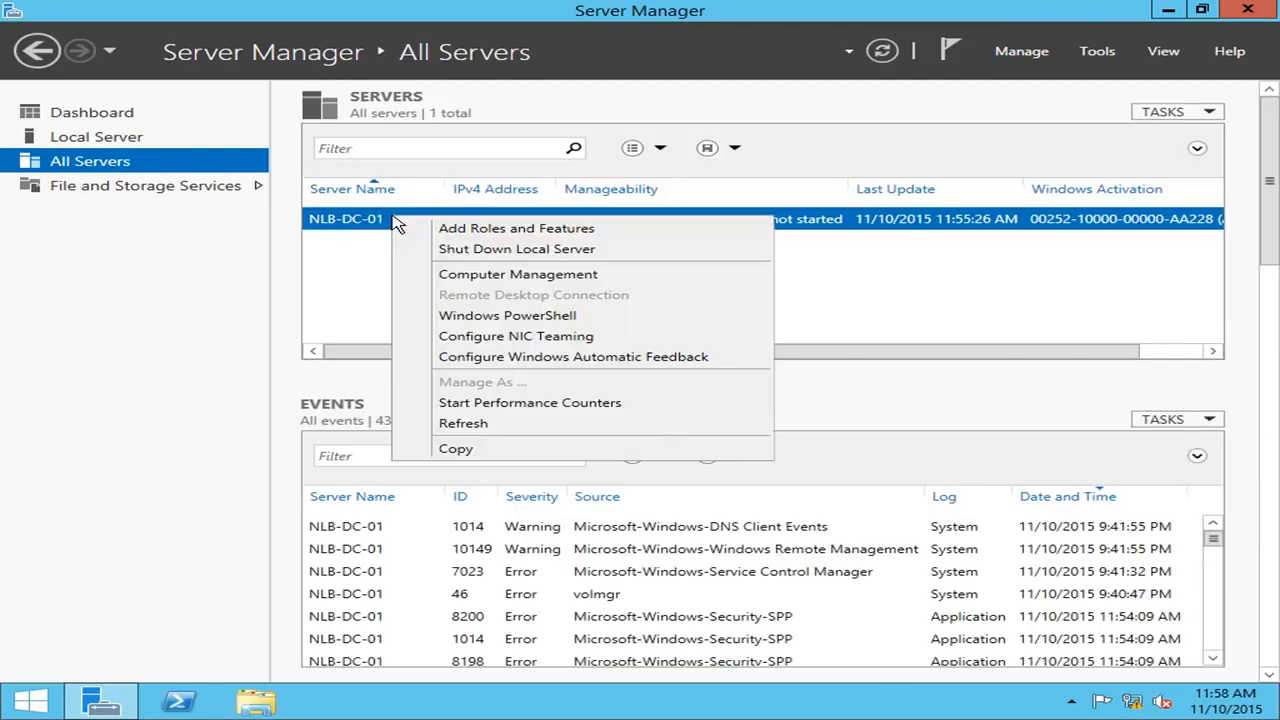
{"action": "right_click", "coordinate": [372, 226]}
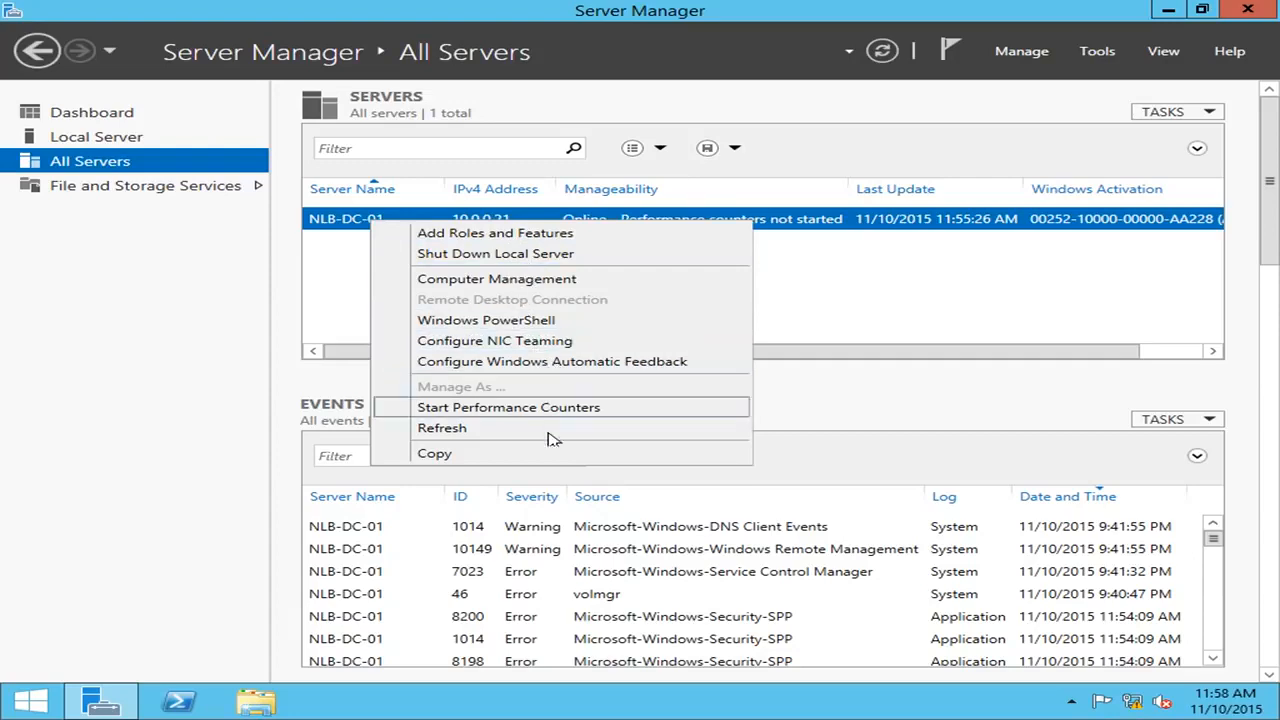
{"action": "left_click", "coordinate": [540, 240]}
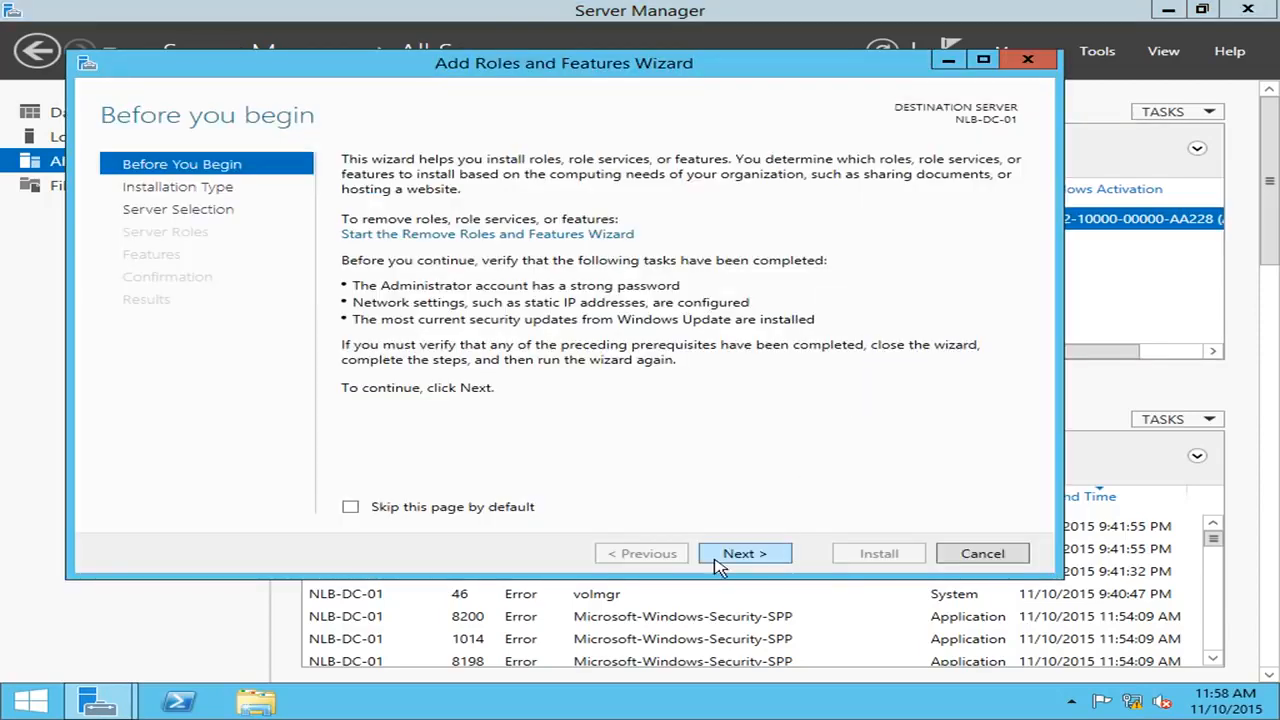
Advance the wizard with role-based installation and NLB-DC-01 as the destination server.
{"action": "left_click", "coordinate": [740, 554]}
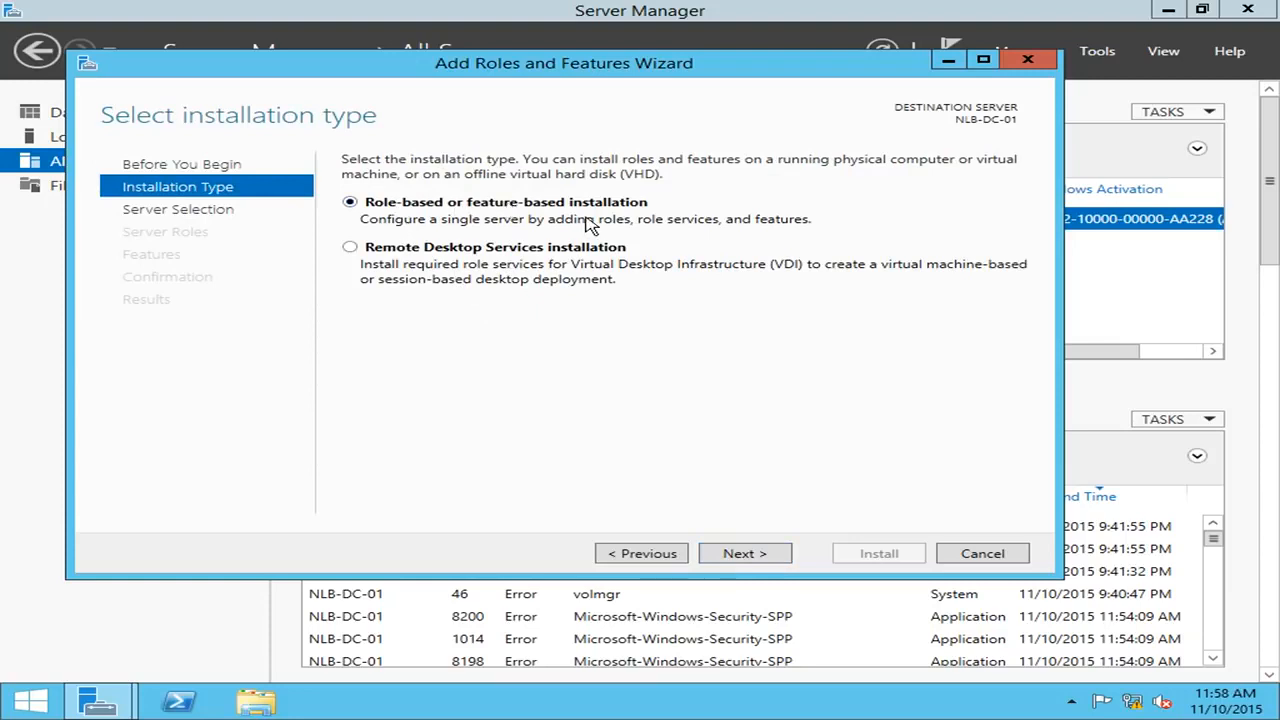
{"action": "left_click", "coordinate": [762, 563]}
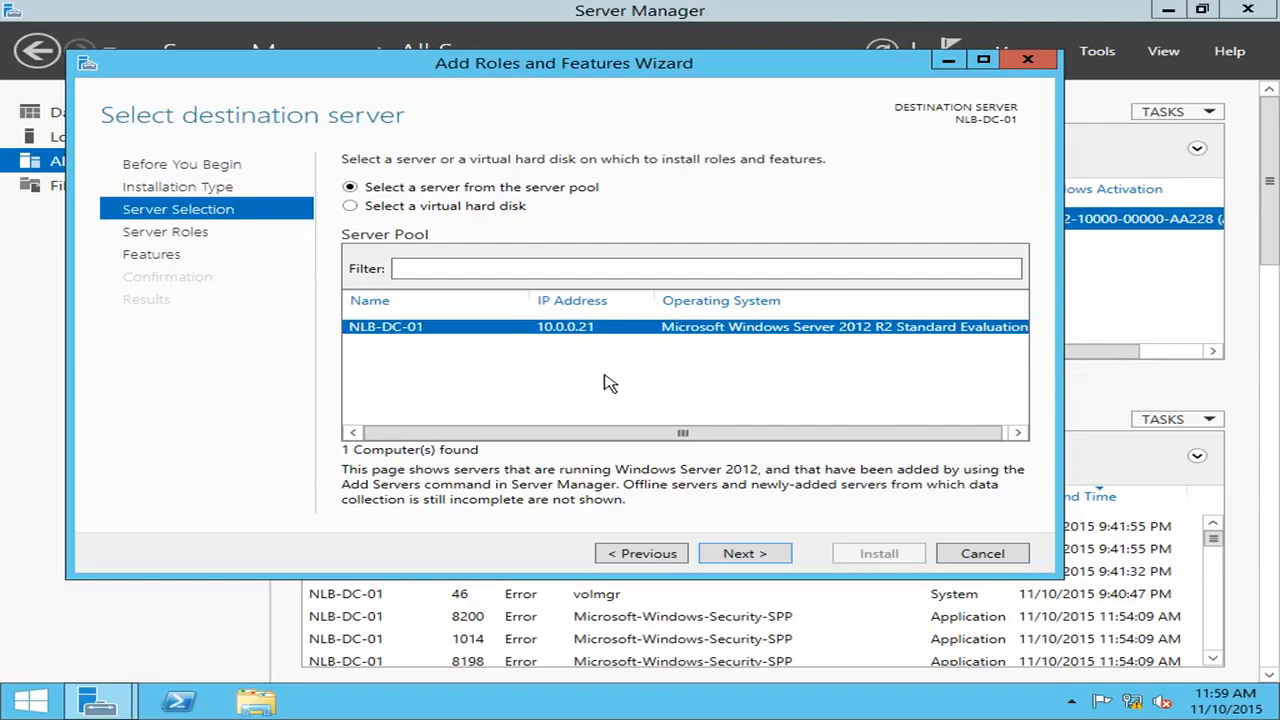
{"action": "left_click", "coordinate": [757, 556]}
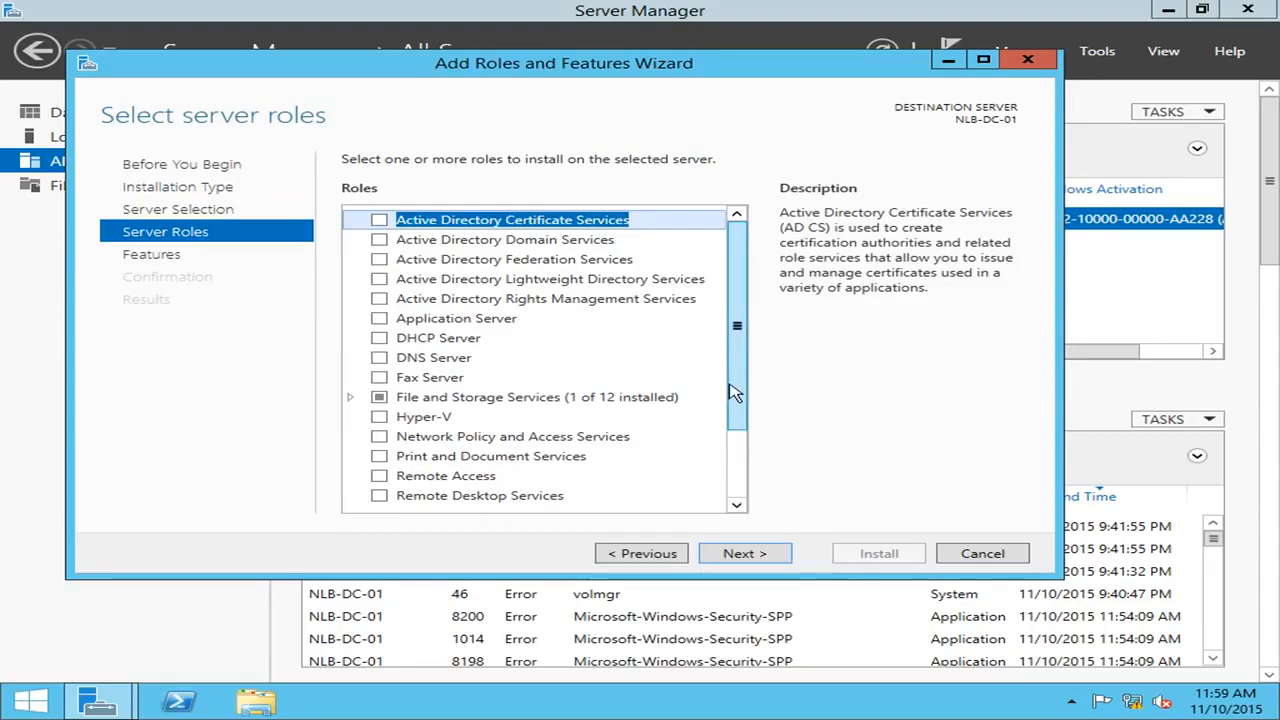
Check Active Directory Domain Services and DNS Server, adding their required management features.
{"action": "left_click", "coordinate": [380, 241]}
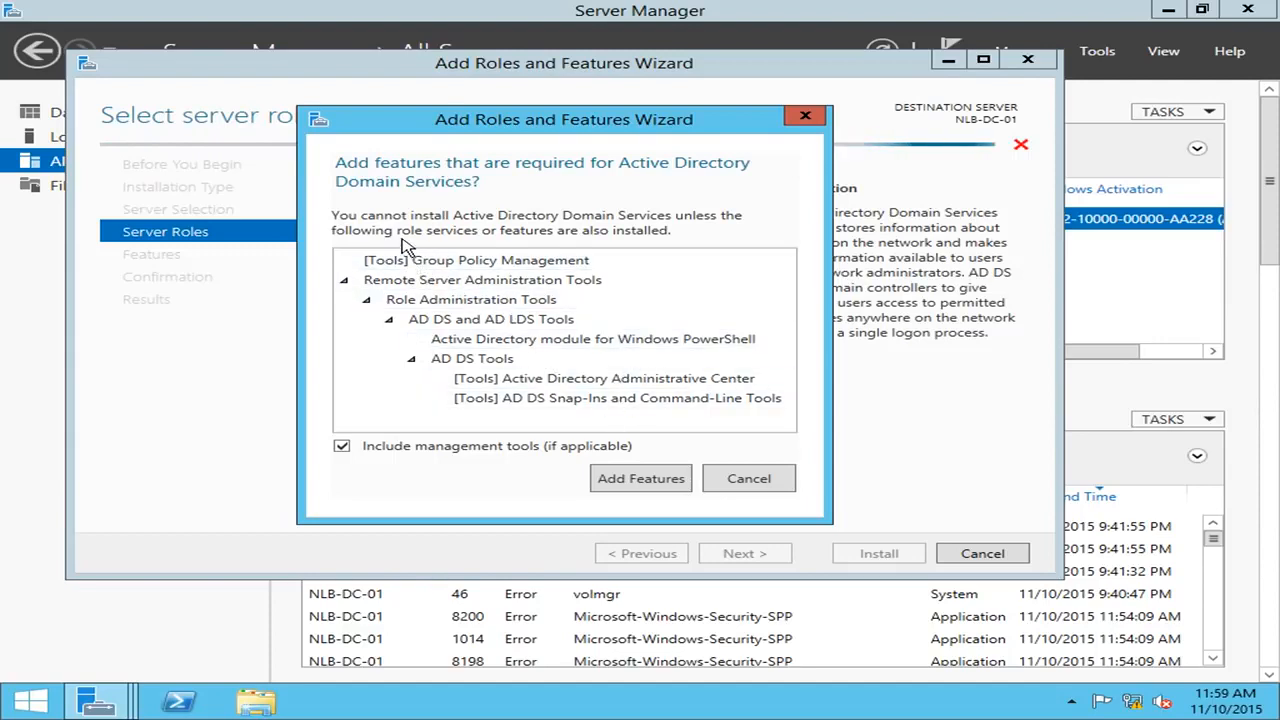
{"action": "left_click", "coordinate": [637, 479]}
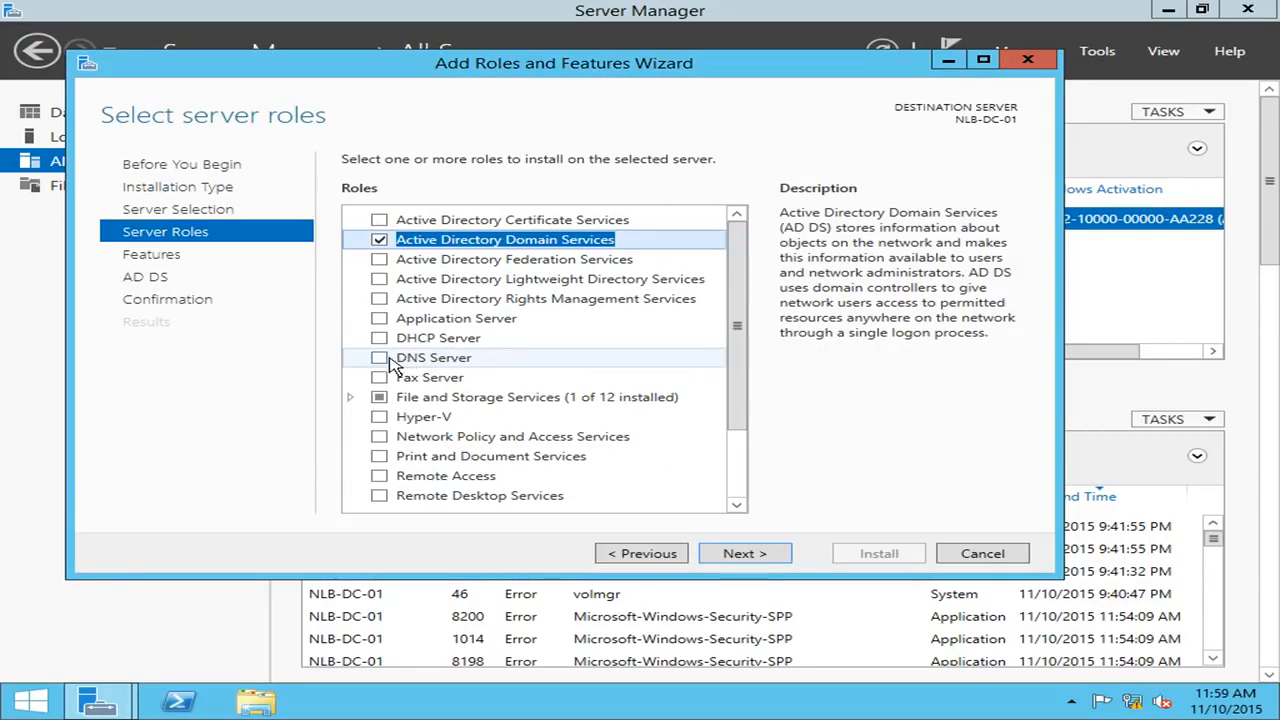
{"action": "left_click", "coordinate": [380, 359]}
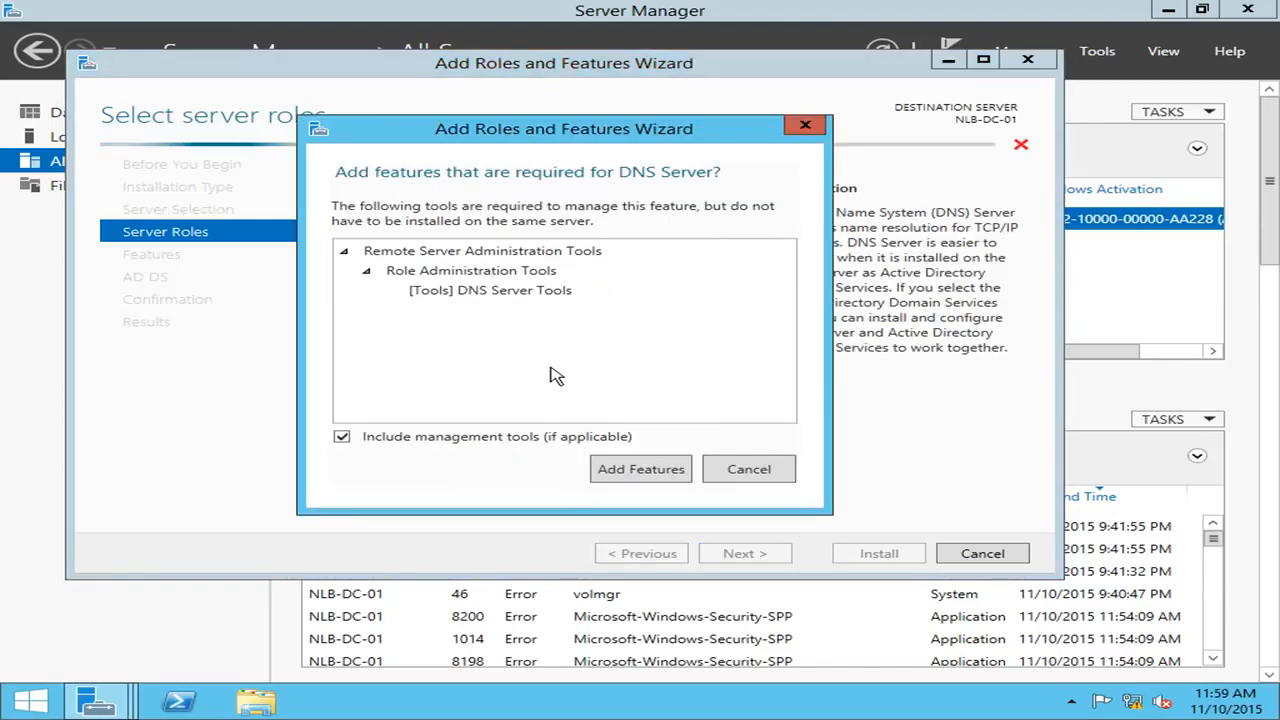
{"action": "left_click", "coordinate": [641, 470]}
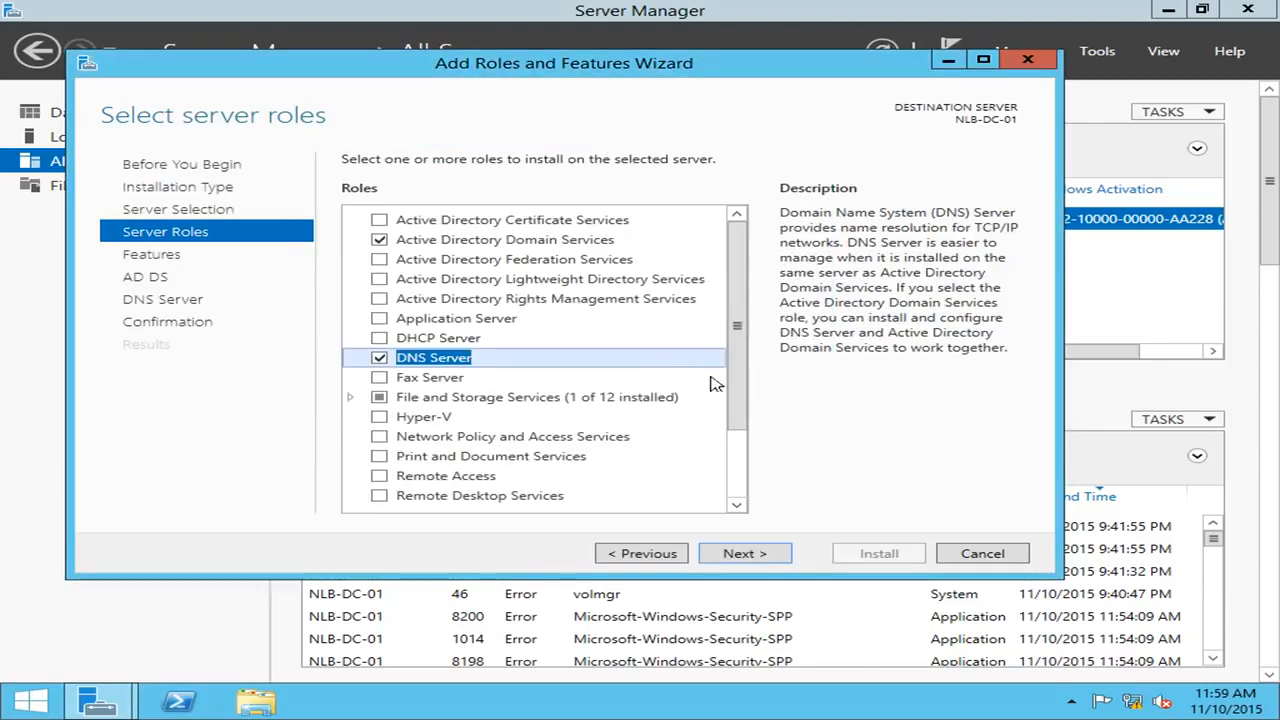
{"action": "left_click", "coordinate": [745, 554]}
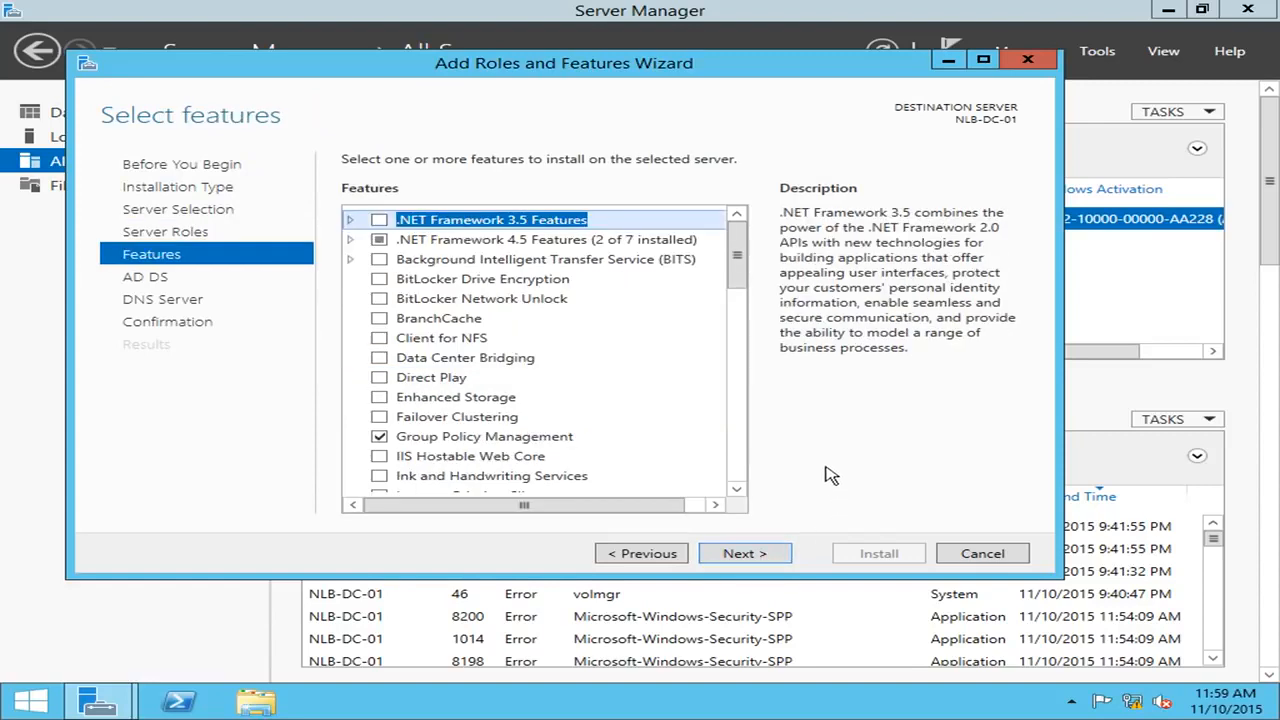
Skip past the Features list and the AD DS and DNS Server information pages.
{"action": "left_click_drag", "start_coordinate": [740, 274], "coordinate": [776, 489]}
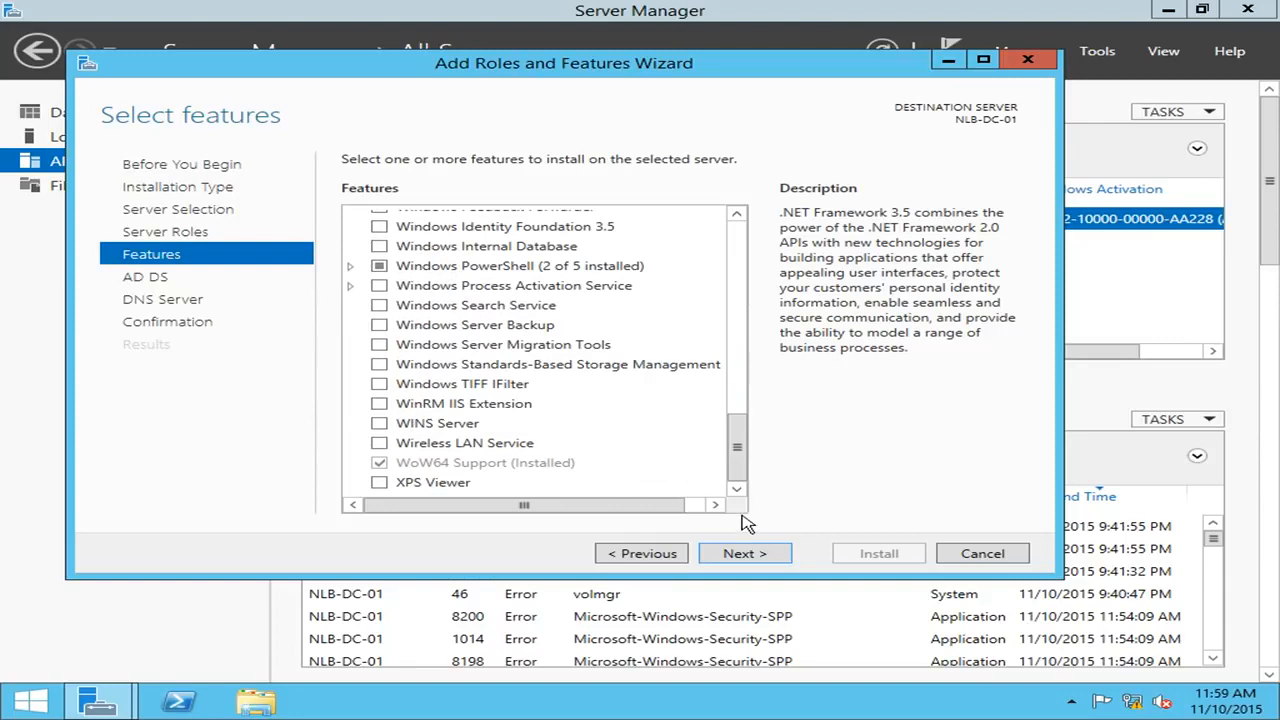
{"action": "left_click", "coordinate": [760, 557]}
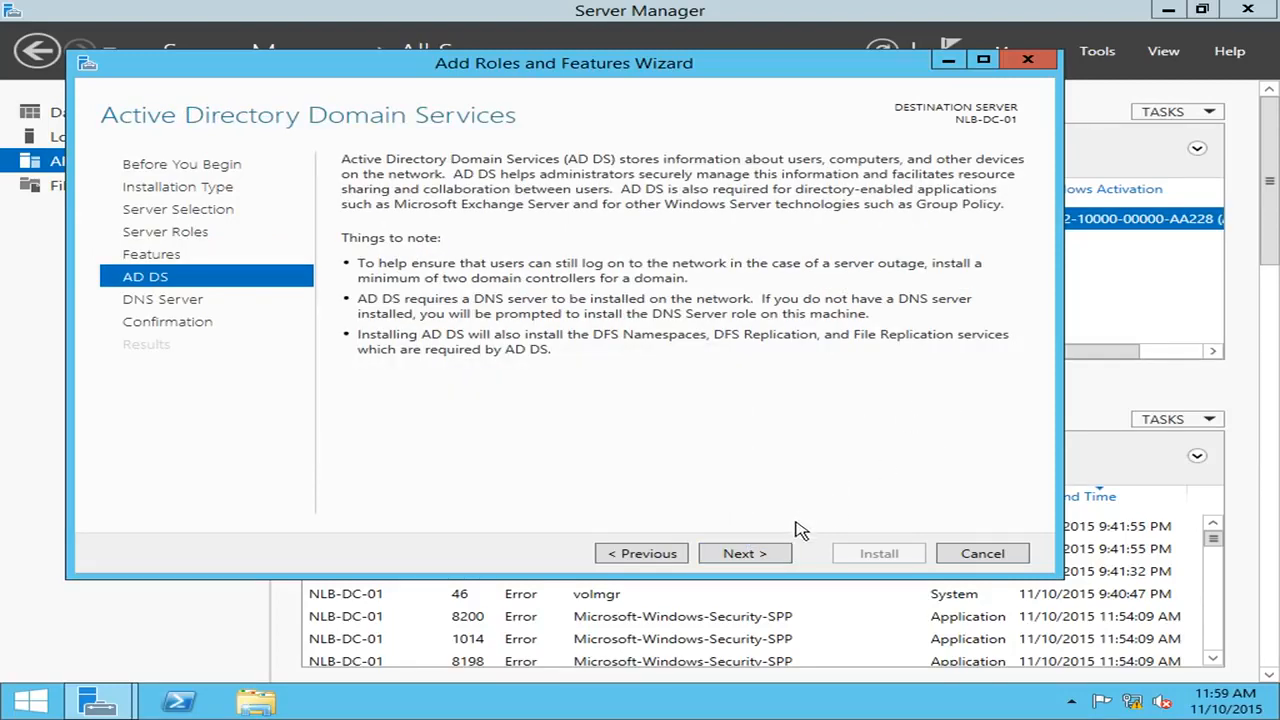
{"action": "left_click", "coordinate": [780, 550]}
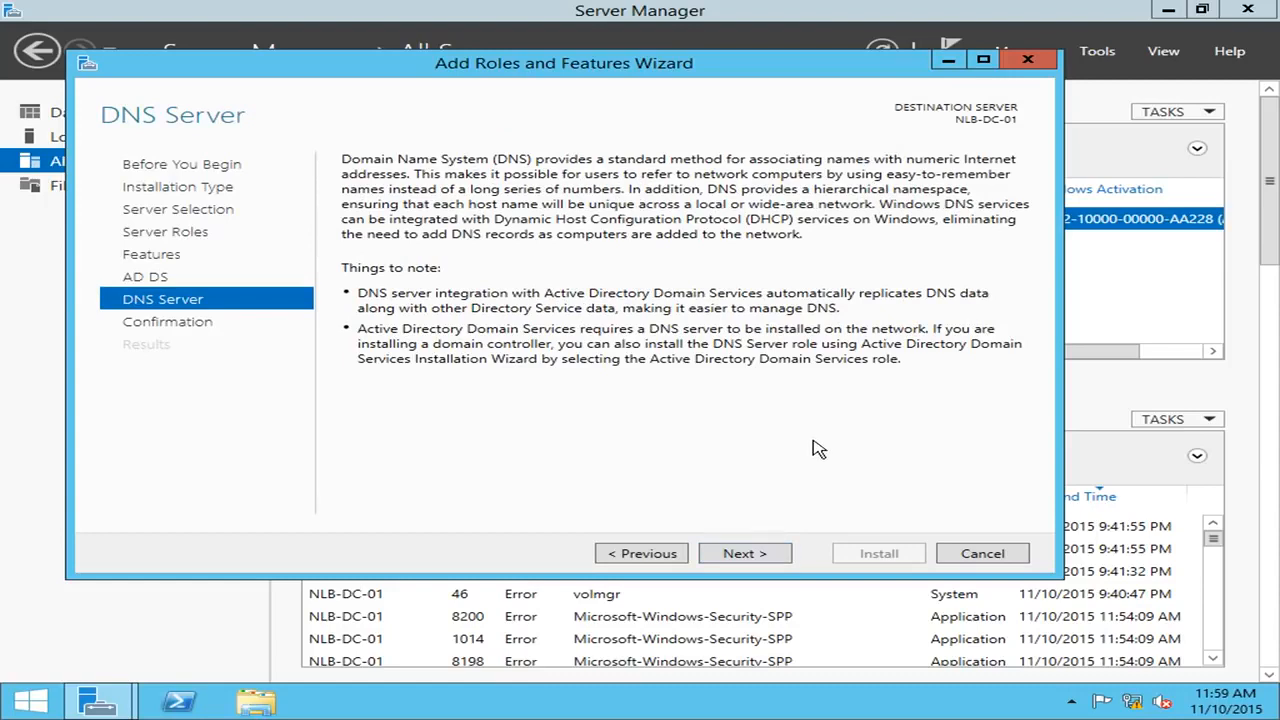
{"action": "left_click", "coordinate": [780, 555]}
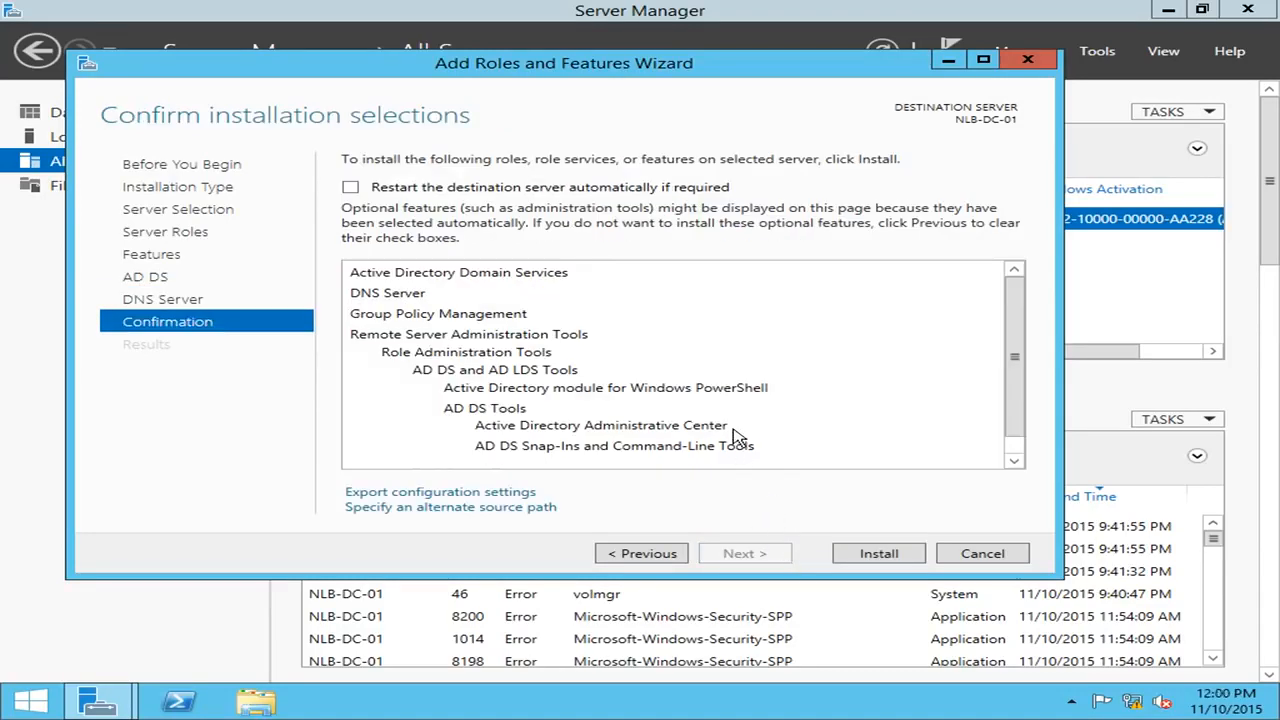
Review the confirmation list, dismiss the settings export, and install AD DS and DNS Server.
{"action": "left_click_drag", "start_coordinate": [1021, 343], "coordinate": [1030, 316]}
{"action": "scroll", "coordinate": [1014, 357], "scroll_direction": "down", "scroll_amount": 2}
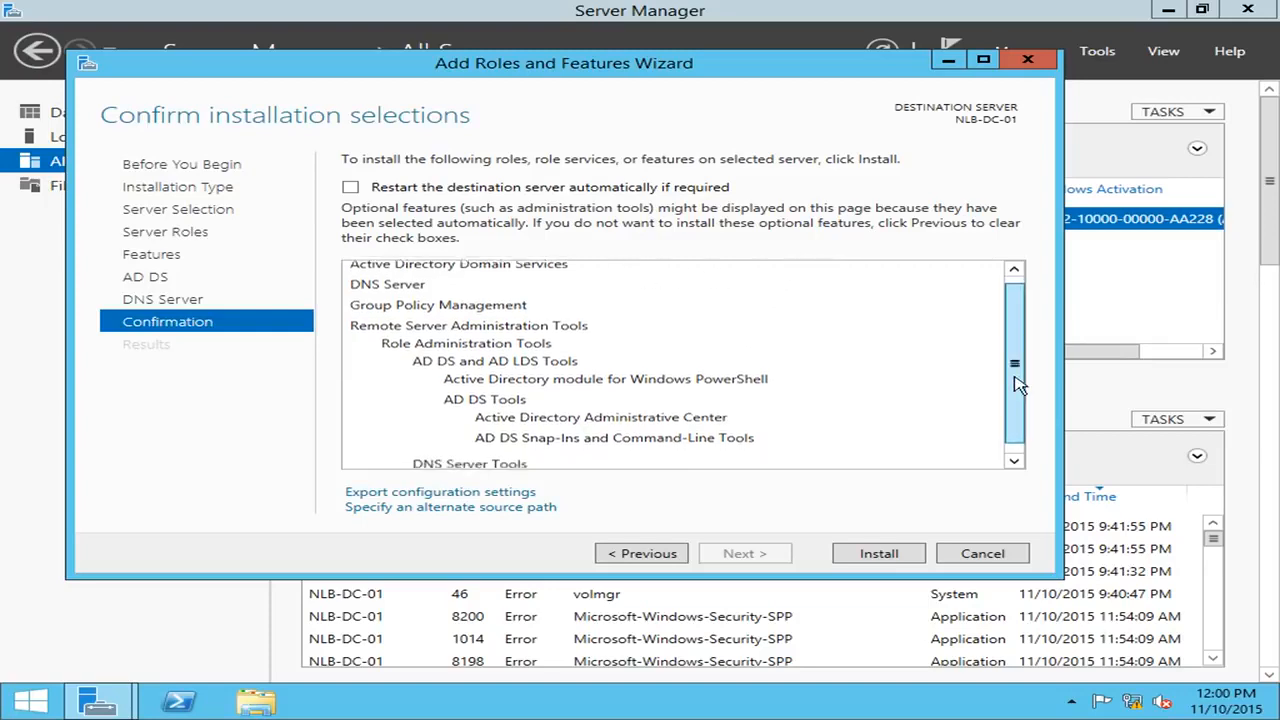
{"action": "left_click", "coordinate": [476, 499]}
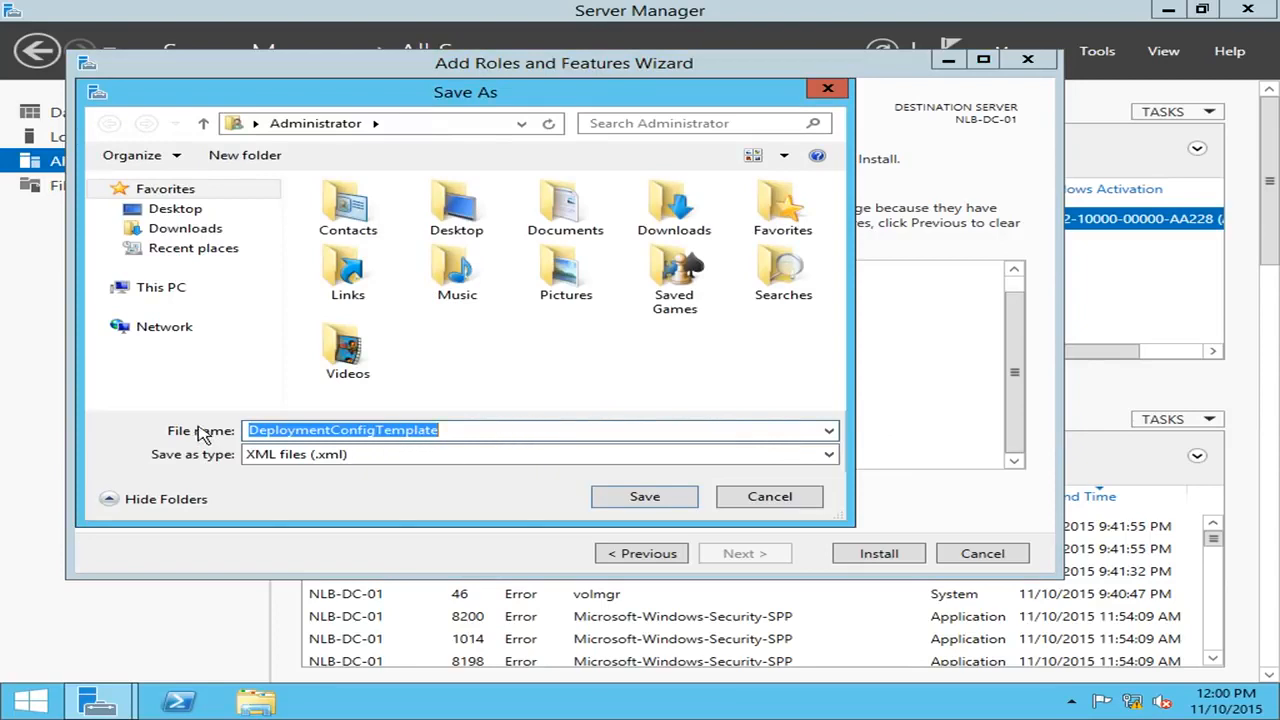
{"action": "left_click", "coordinate": [812, 500]}
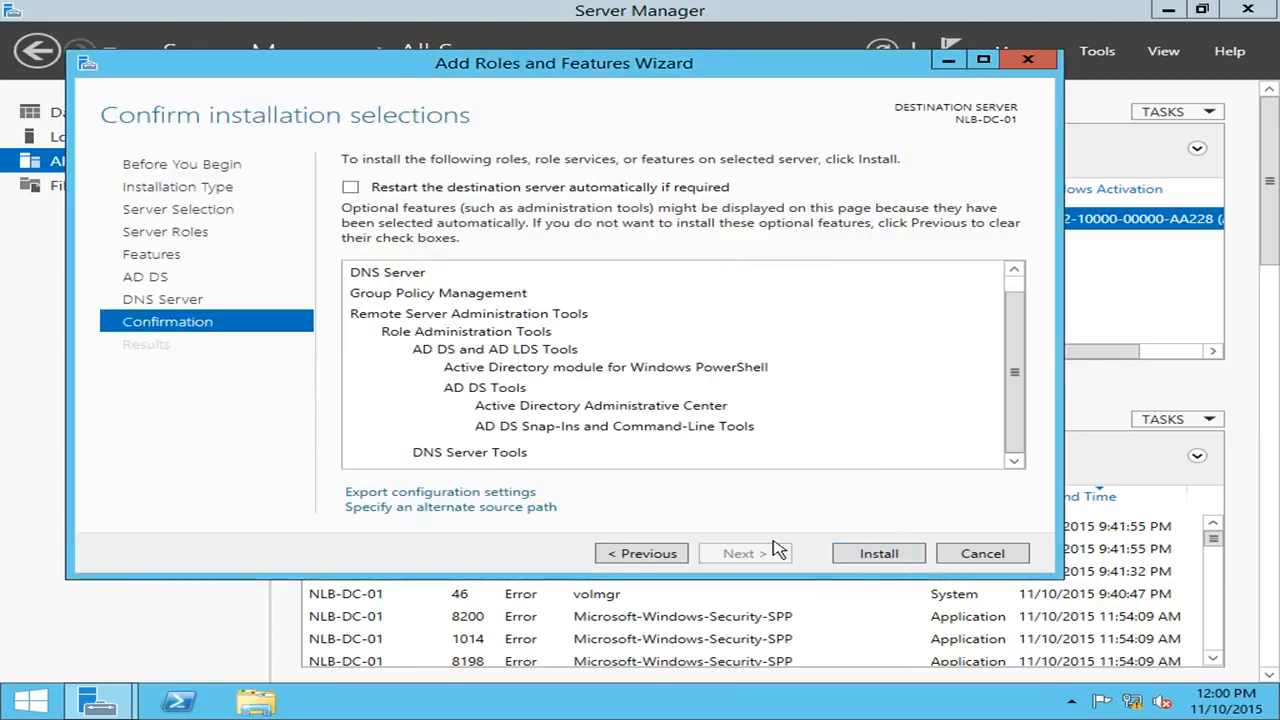
{"action": "left_click", "coordinate": [884, 555]}
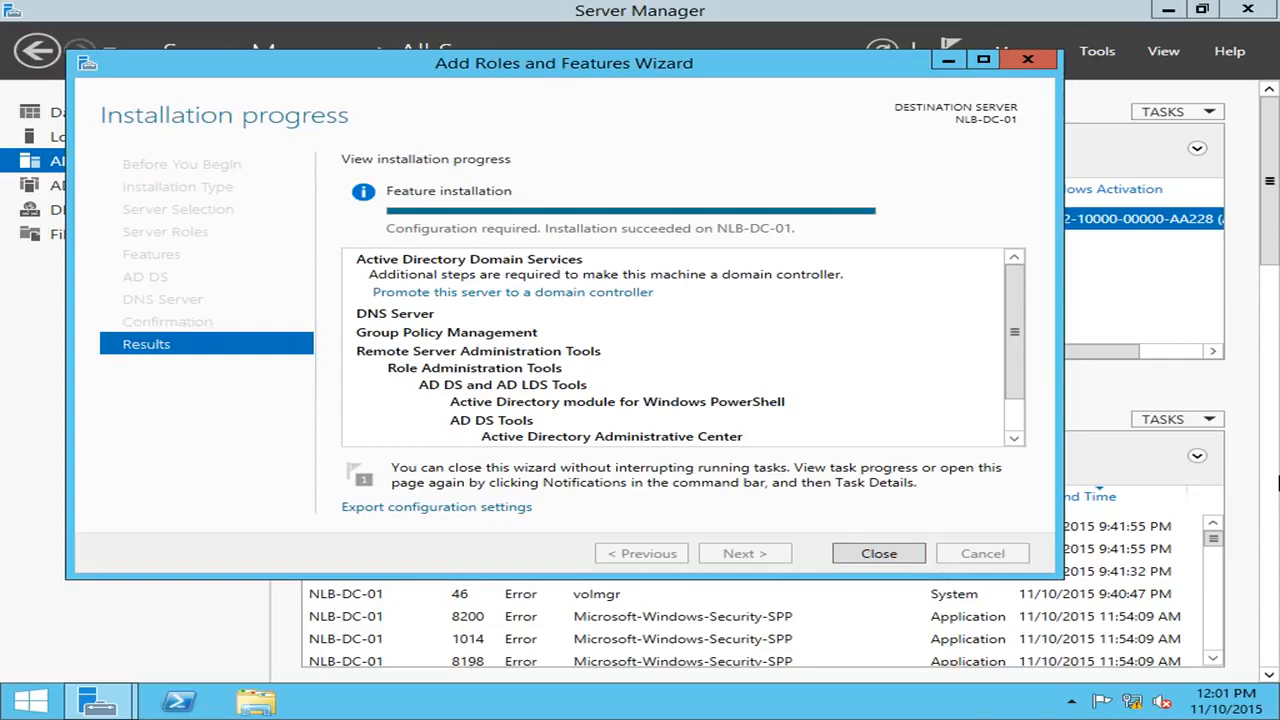
Close the Add Roles and Features Wizard once installation succeeds on NLB-DC-01.
{"action": "left_click", "coordinate": [880, 556]}
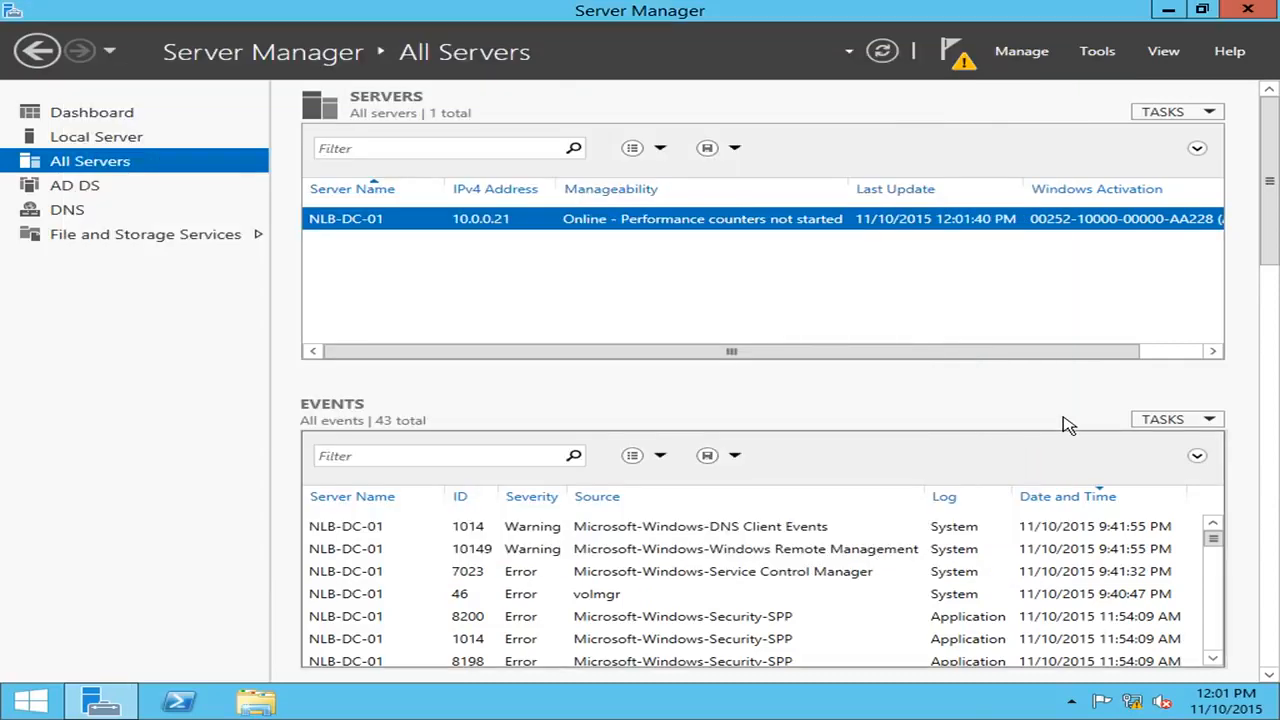
Choose 'Promote this server to a domain controller' from the Server Manager notifications.
{"action": "left_click", "coordinate": [960, 62]}
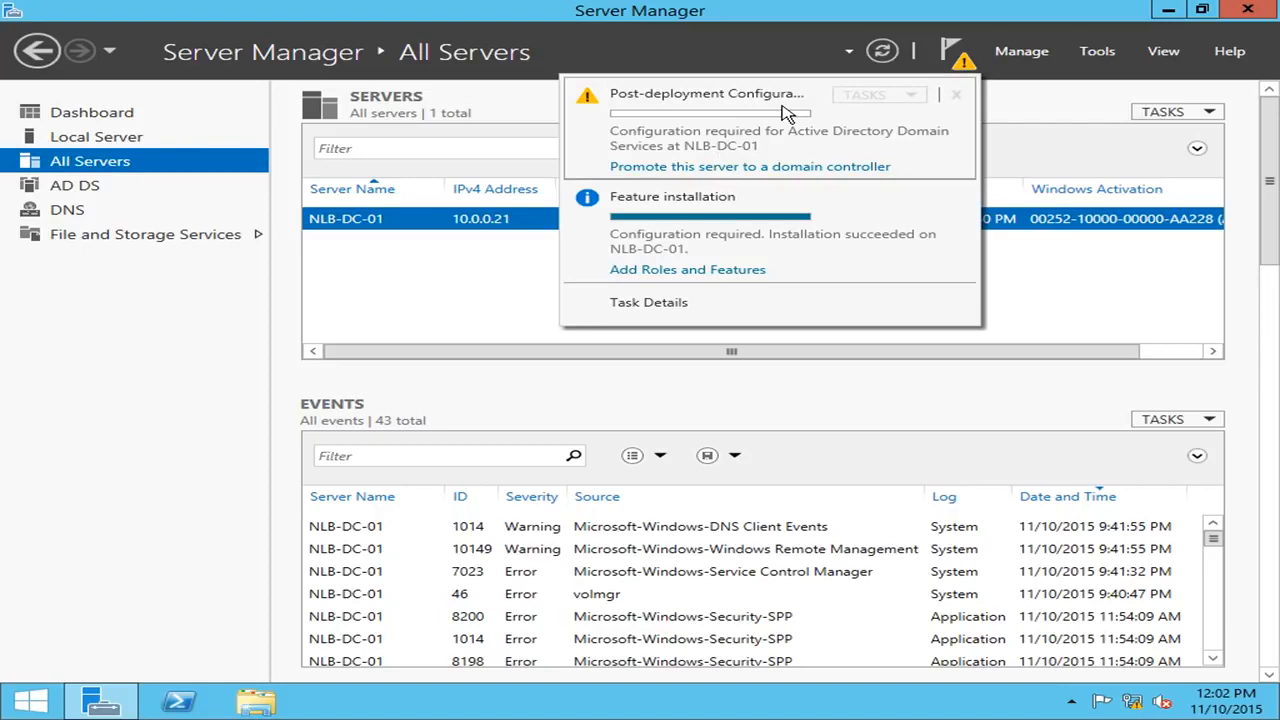
{"action": "left_click", "coordinate": [777, 168]}
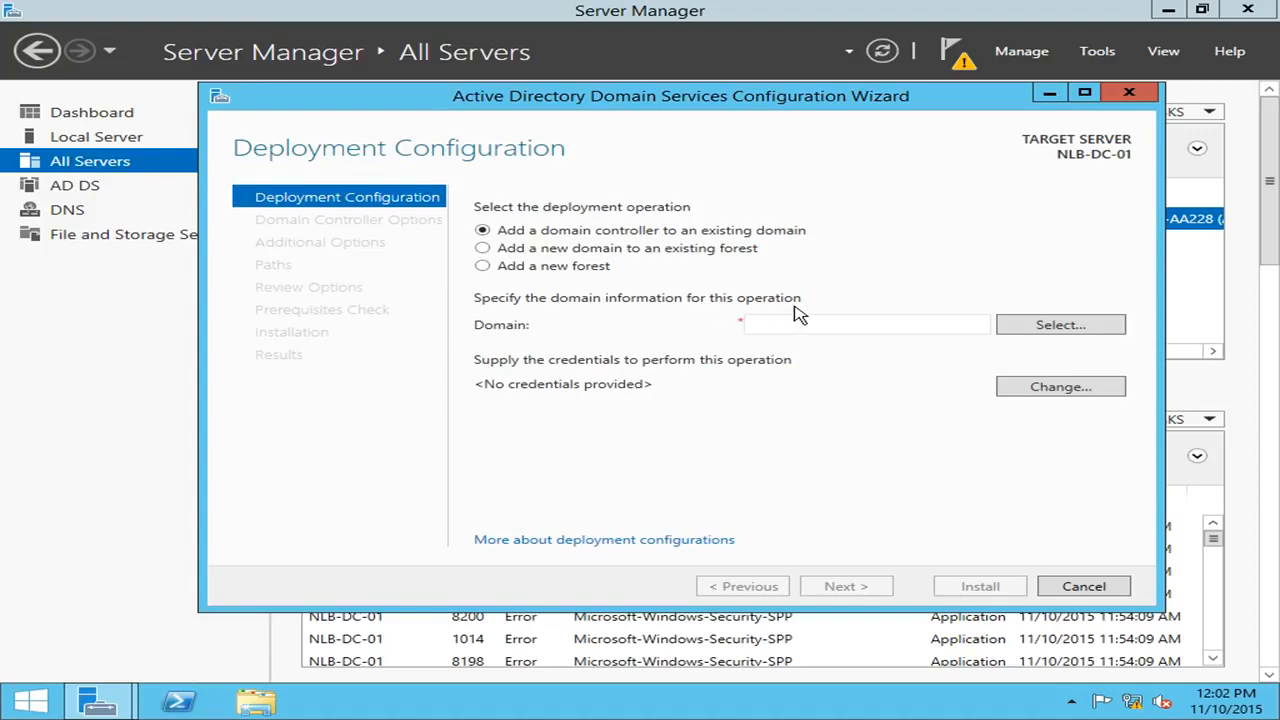
Choose Add a new forest with root domain name nlblab.com and continue.
{"action": "left_click", "coordinate": [483, 266]}
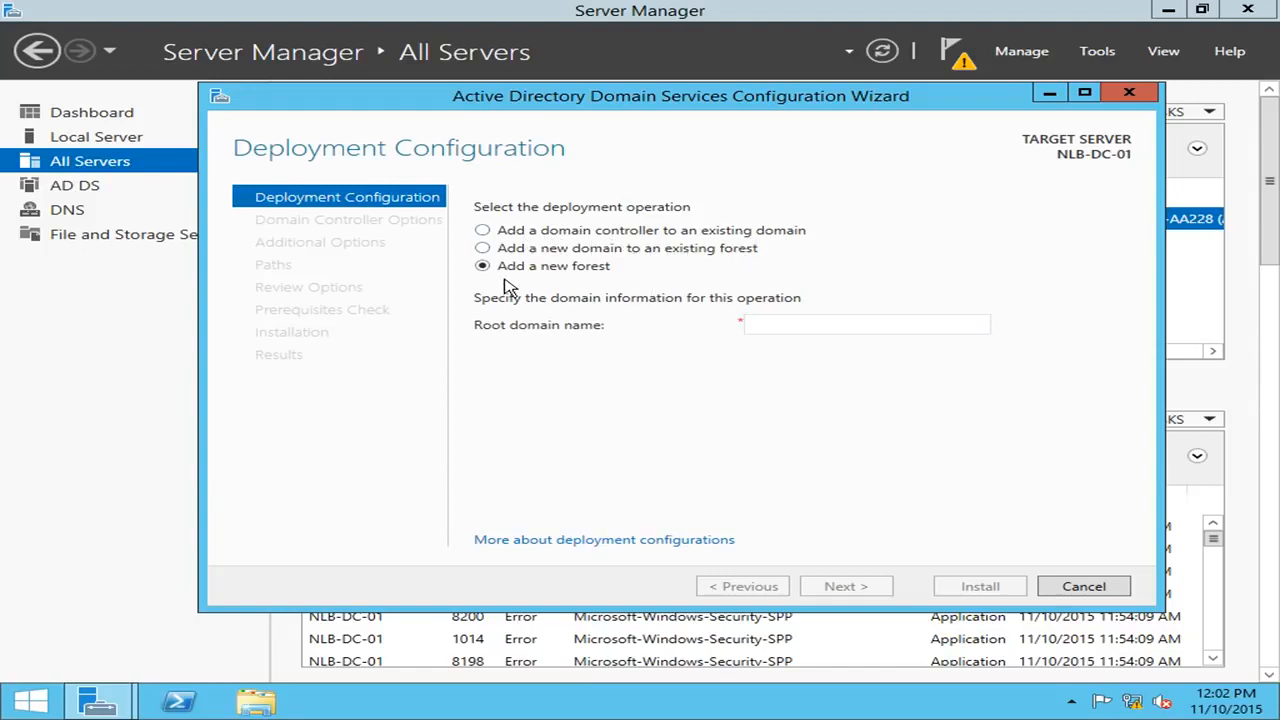
{"action": "left_click", "coordinate": [790, 326]}
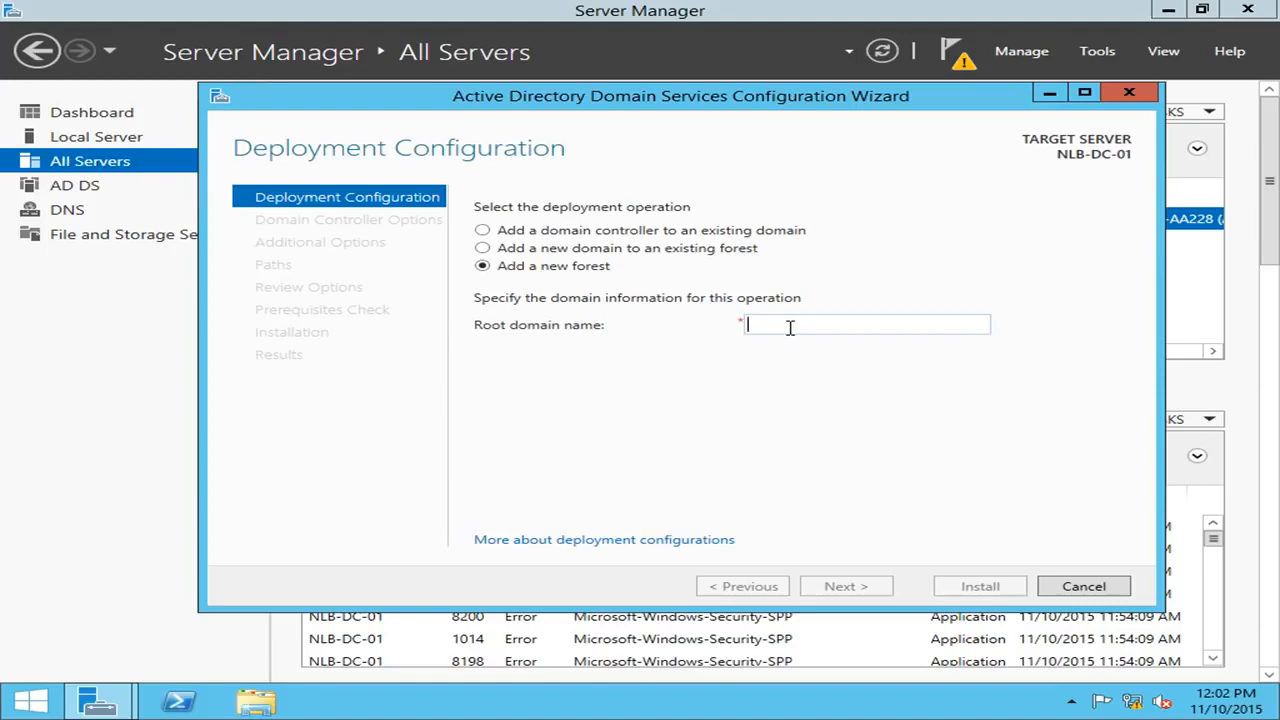
{"action": "type", "text": "nlblab.com"}
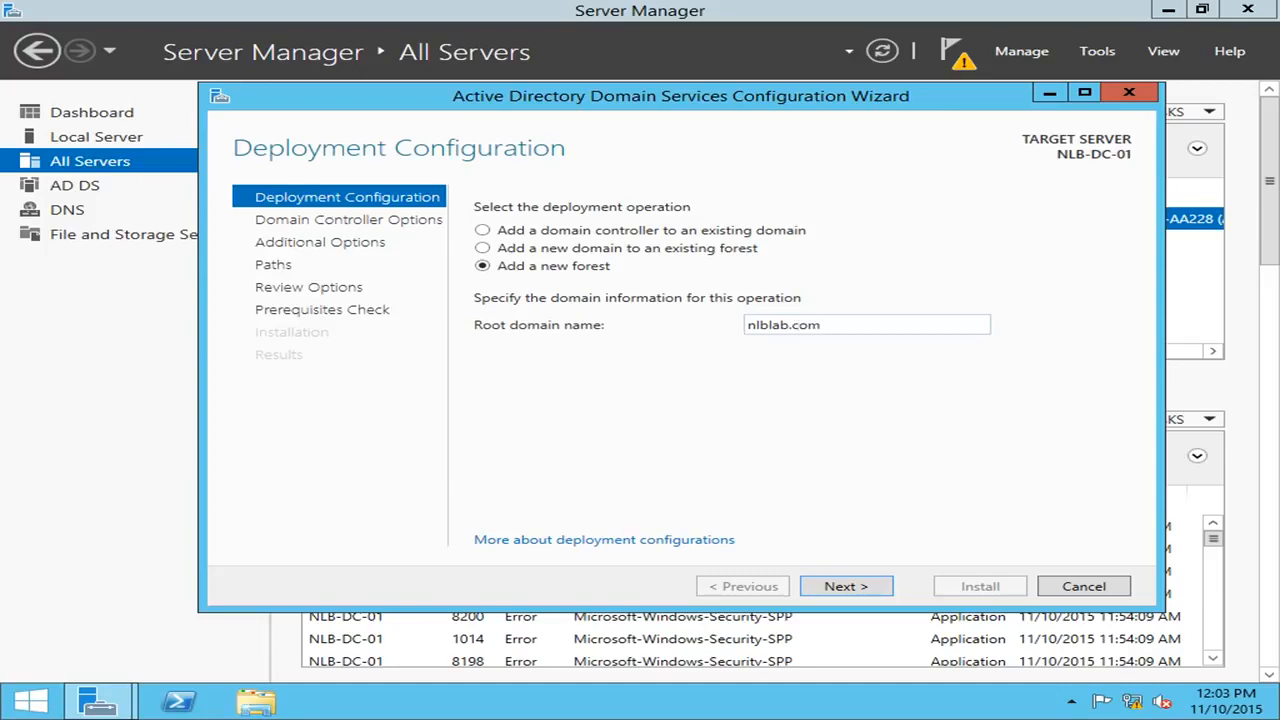
{"action": "left_click", "coordinate": [872, 588]}
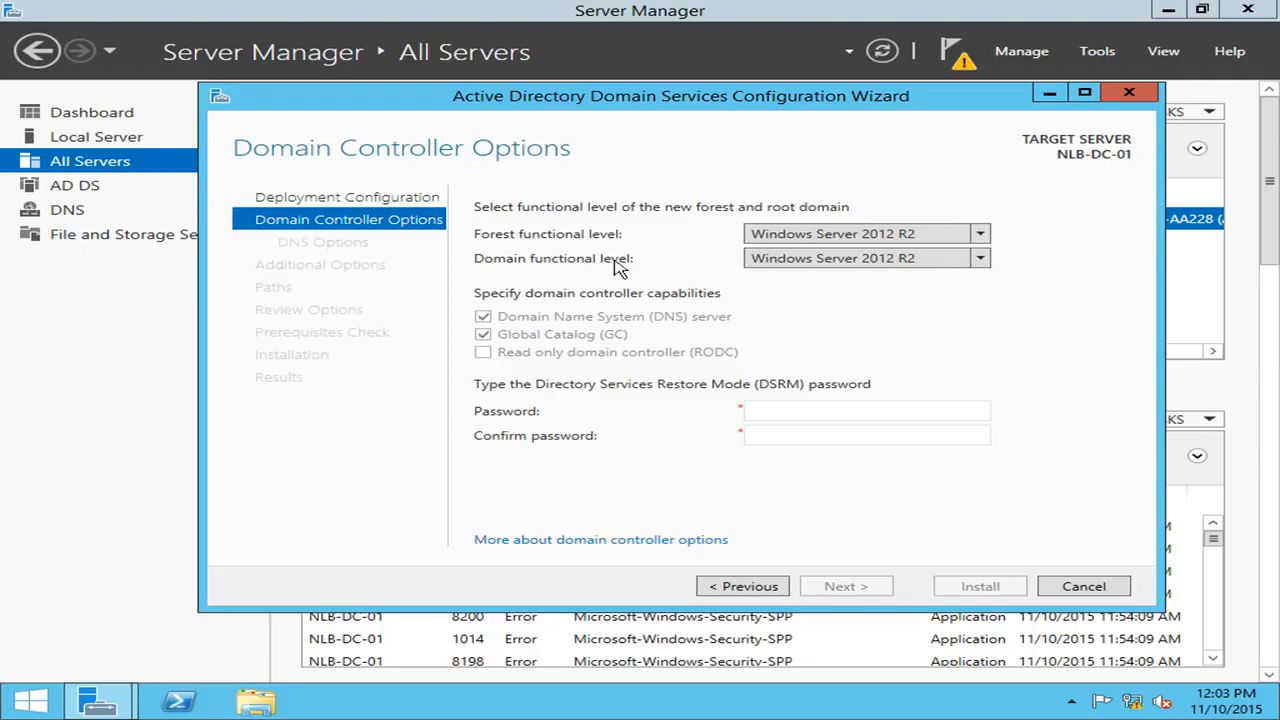
Change the forest functional level to Windows Server 2008 R2, leaving the domain level at 2012 R2.
{"action": "left_click", "coordinate": [984, 236]}
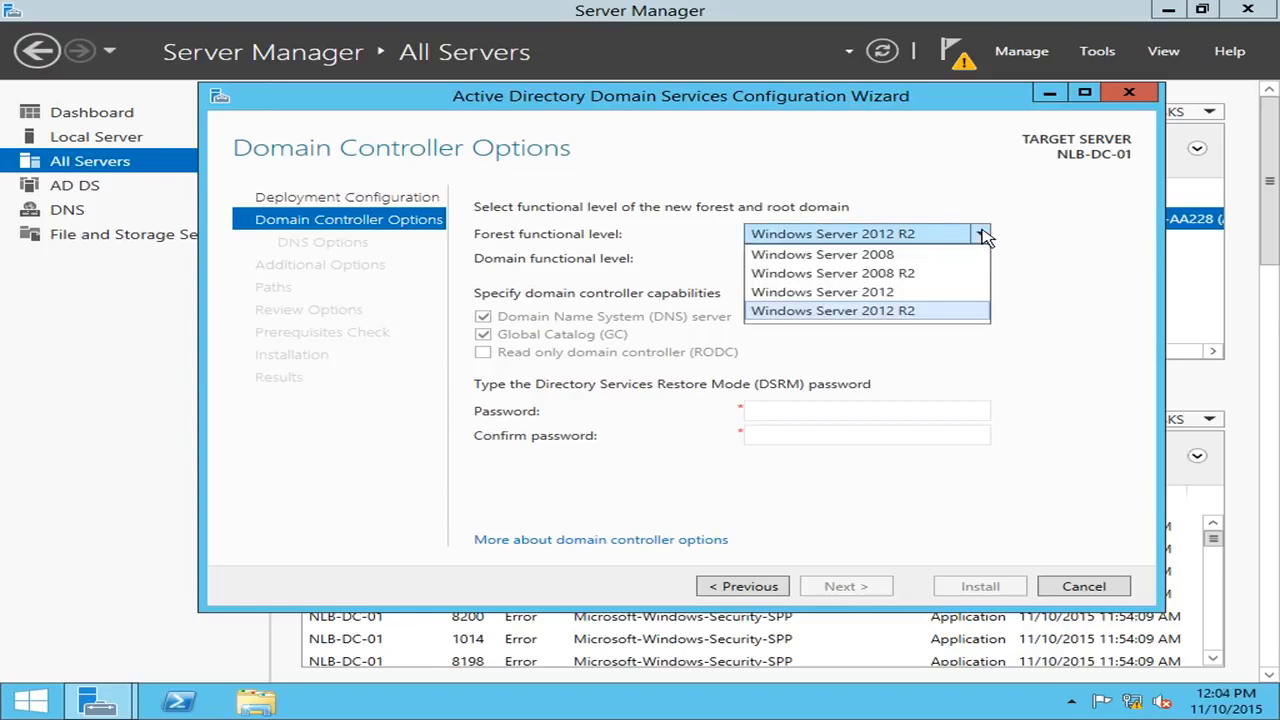
{"action": "left_click", "coordinate": [984, 236]}
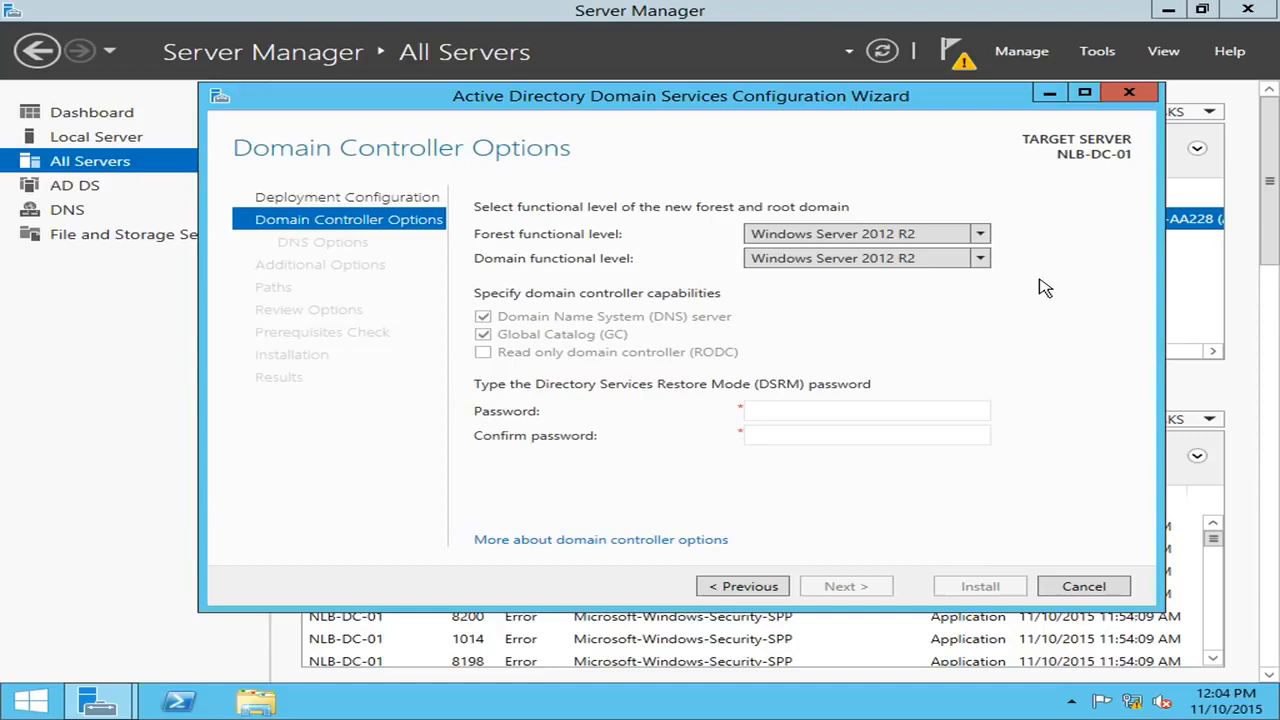
{"action": "left_click", "coordinate": [760, 236]}
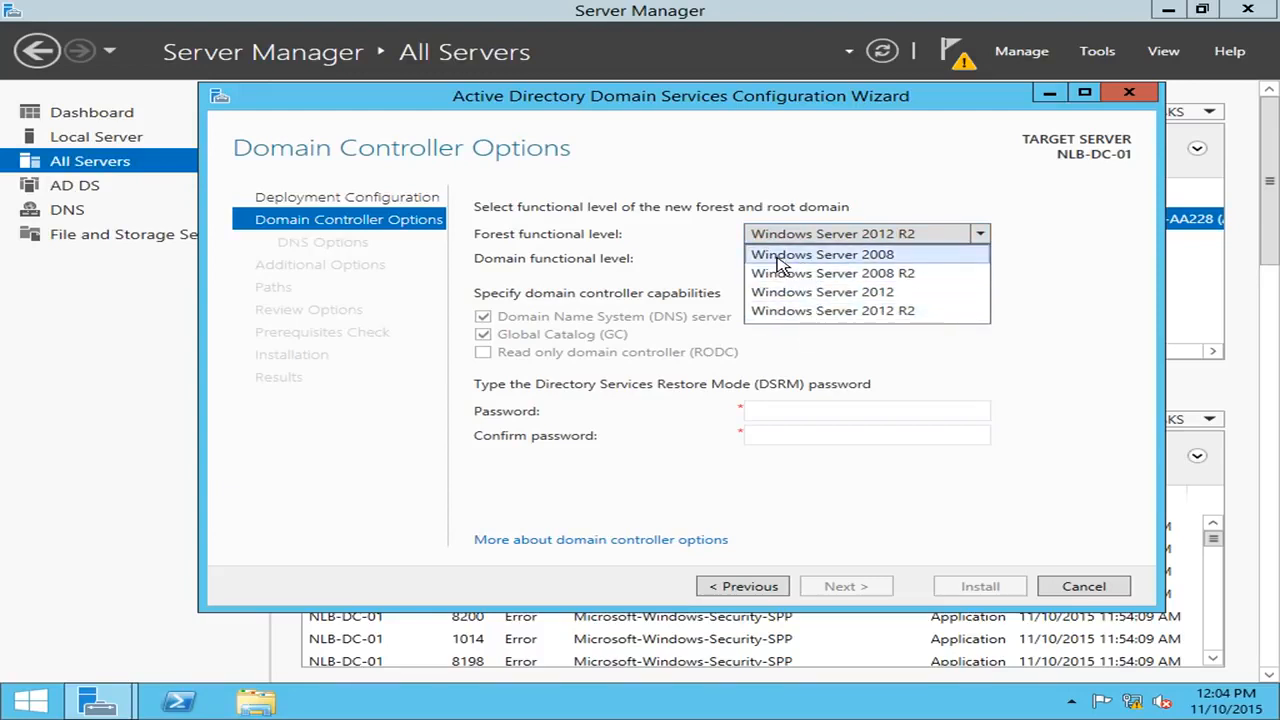
{"action": "left_click", "coordinate": [884, 276]}
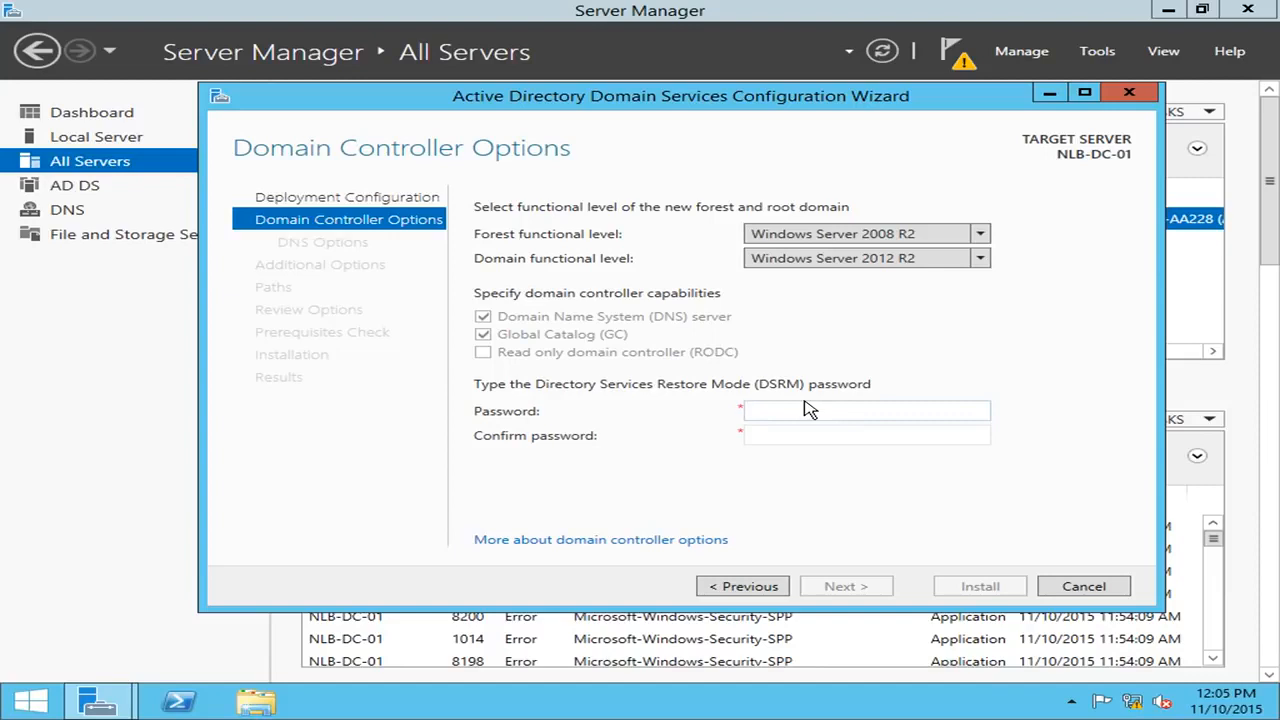
Enter and confirm the Directory Services Restore Mode password, then continue to DNS Options.
{"action": "type", "text": "P"}
{"action": "key", "text": "Tab"}
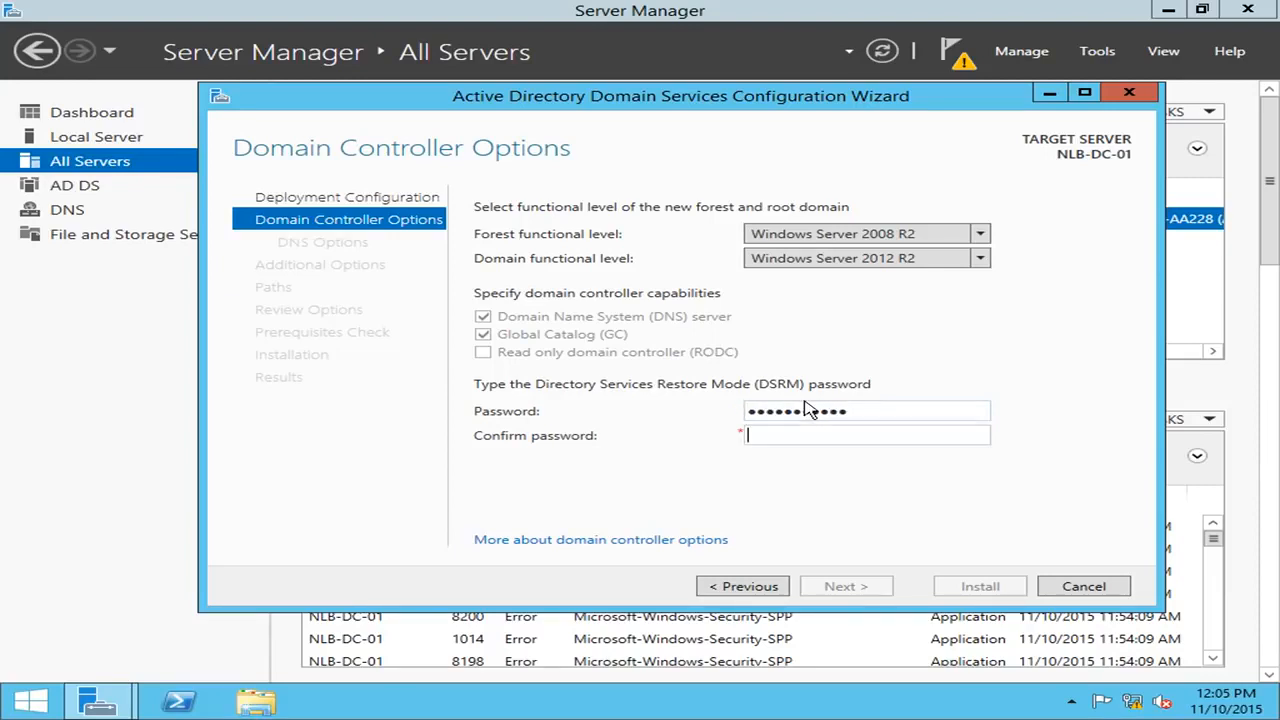
{"action": "type", "text": "23"}
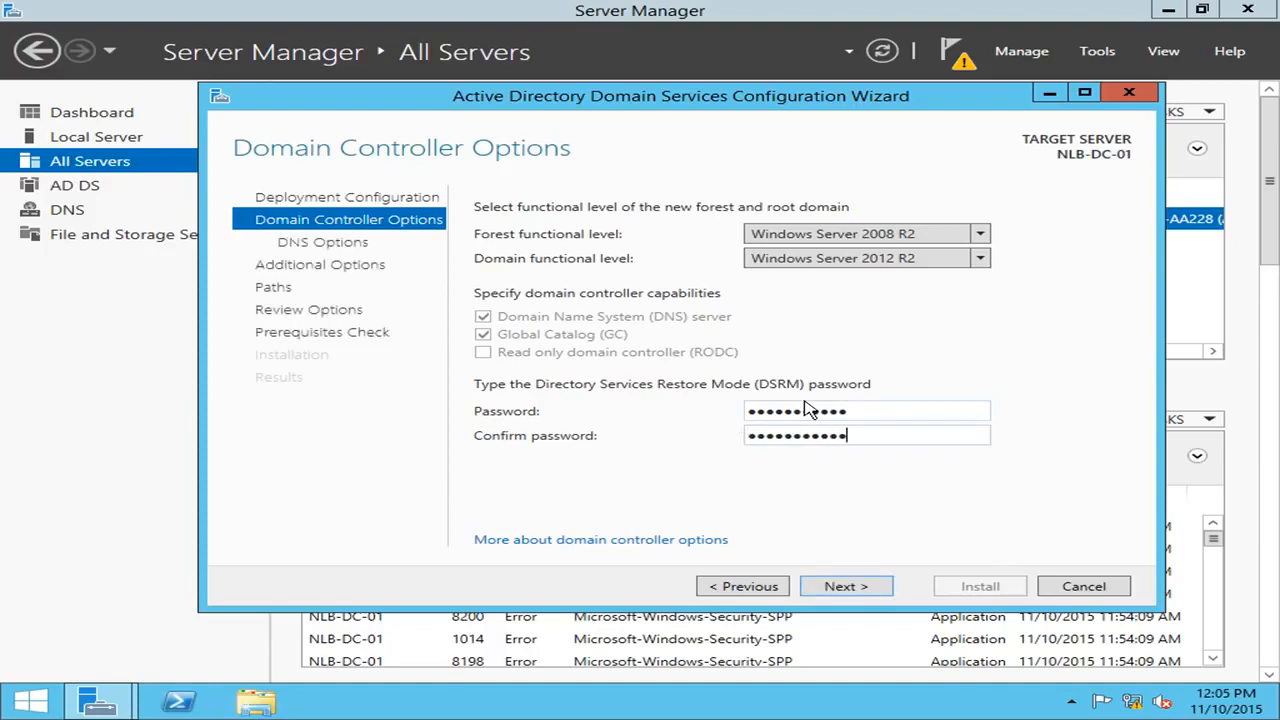
{"action": "left_click", "coordinate": [873, 586]}
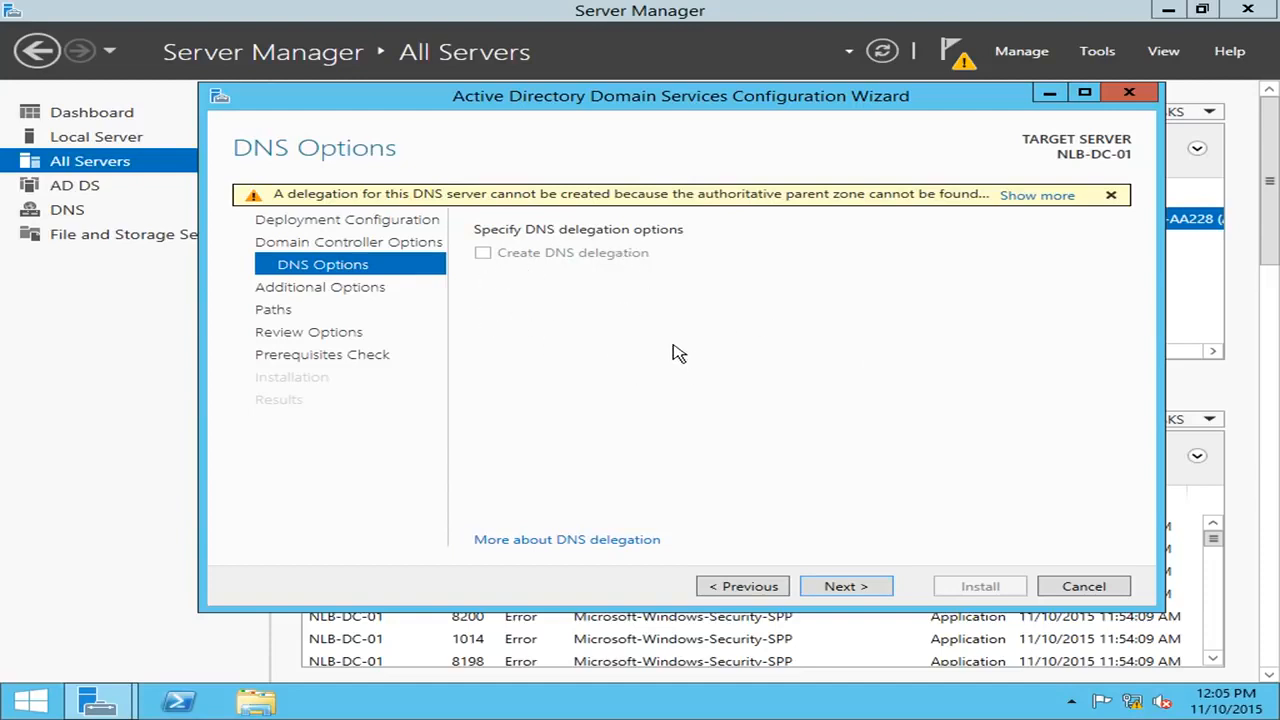
Leave Create DNS delegation unchecked and continue to Additional Options.
{"action": "left_click", "coordinate": [846, 588]}
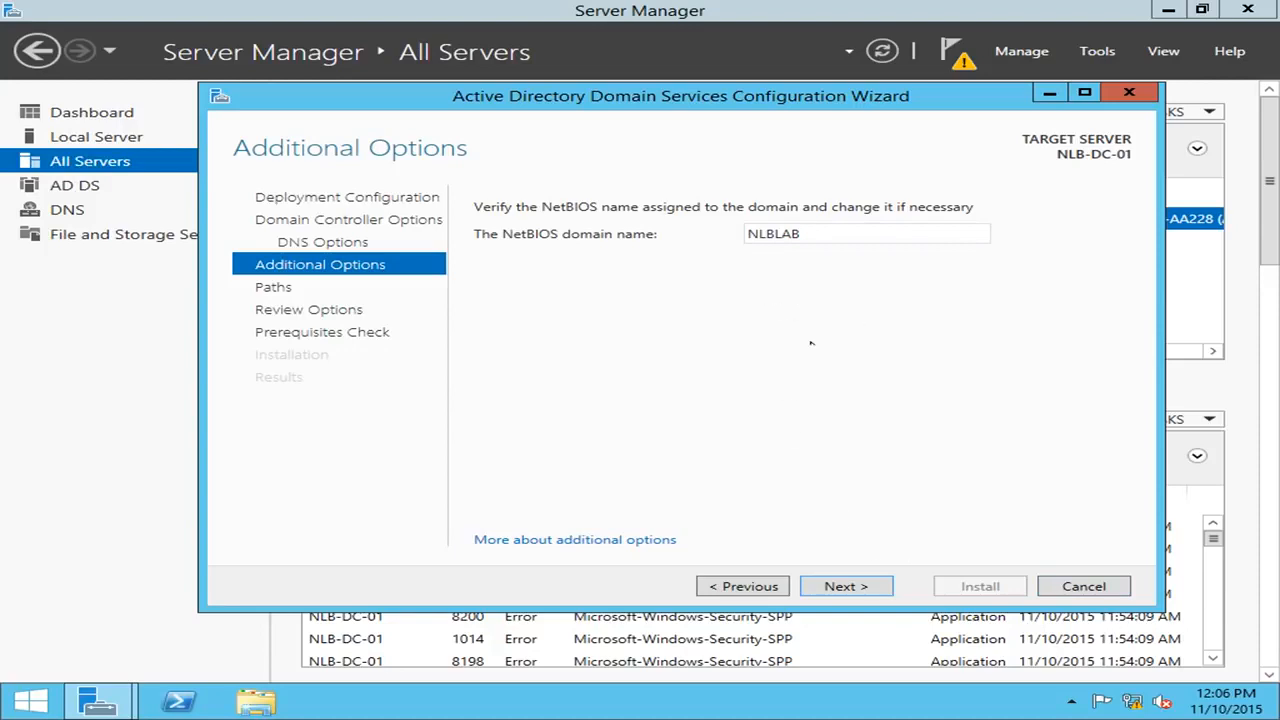
Keep NLBLAB as the NetBIOS domain name and continue to the Paths page.
{"action": "left_click", "coordinate": [835, 594]}
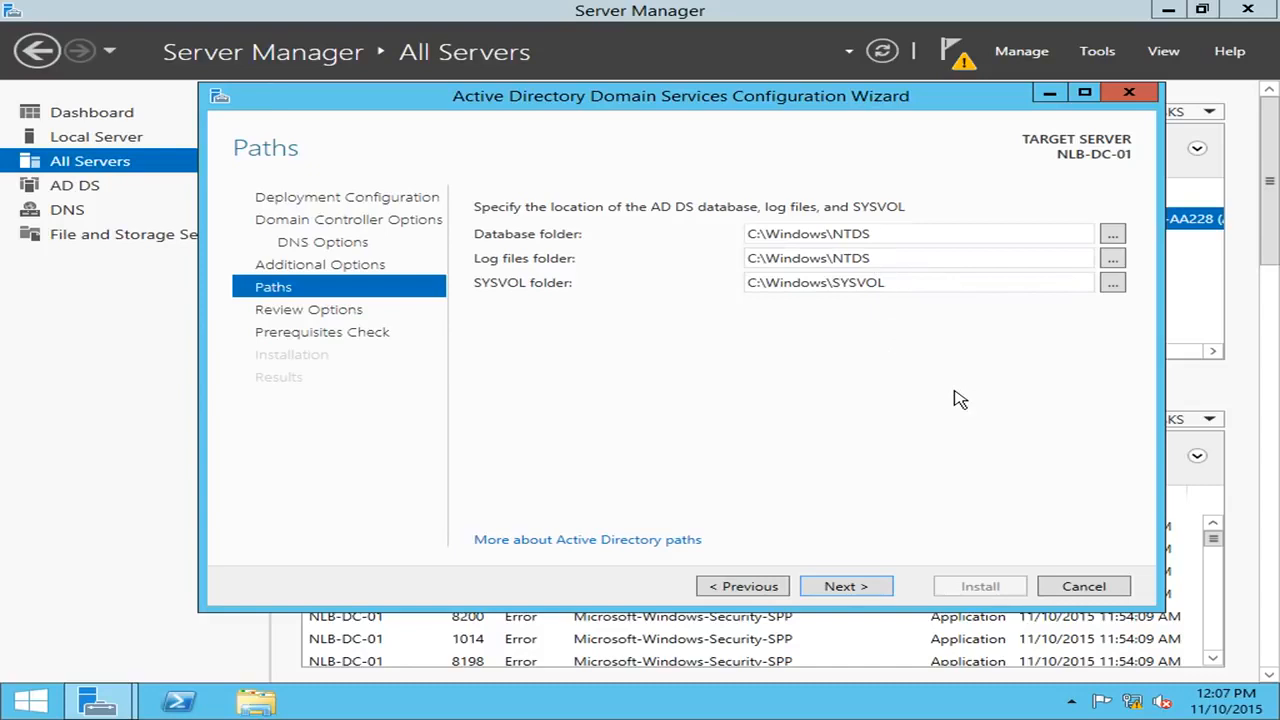
{"action": "left_click", "coordinate": [846, 587]}
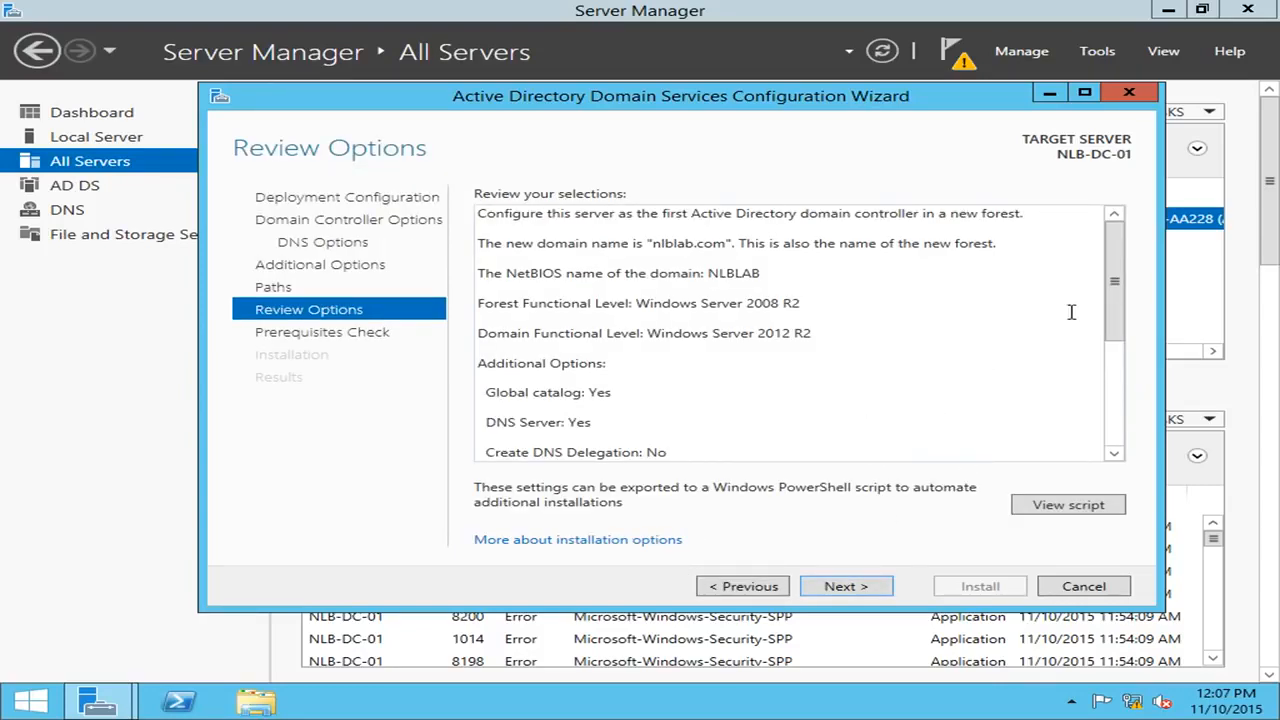
{"action": "left_click_drag", "start_coordinate": [1111, 276], "coordinate": [1101, 228]}
{"action": "left_click", "coordinate": [1066, 505]}
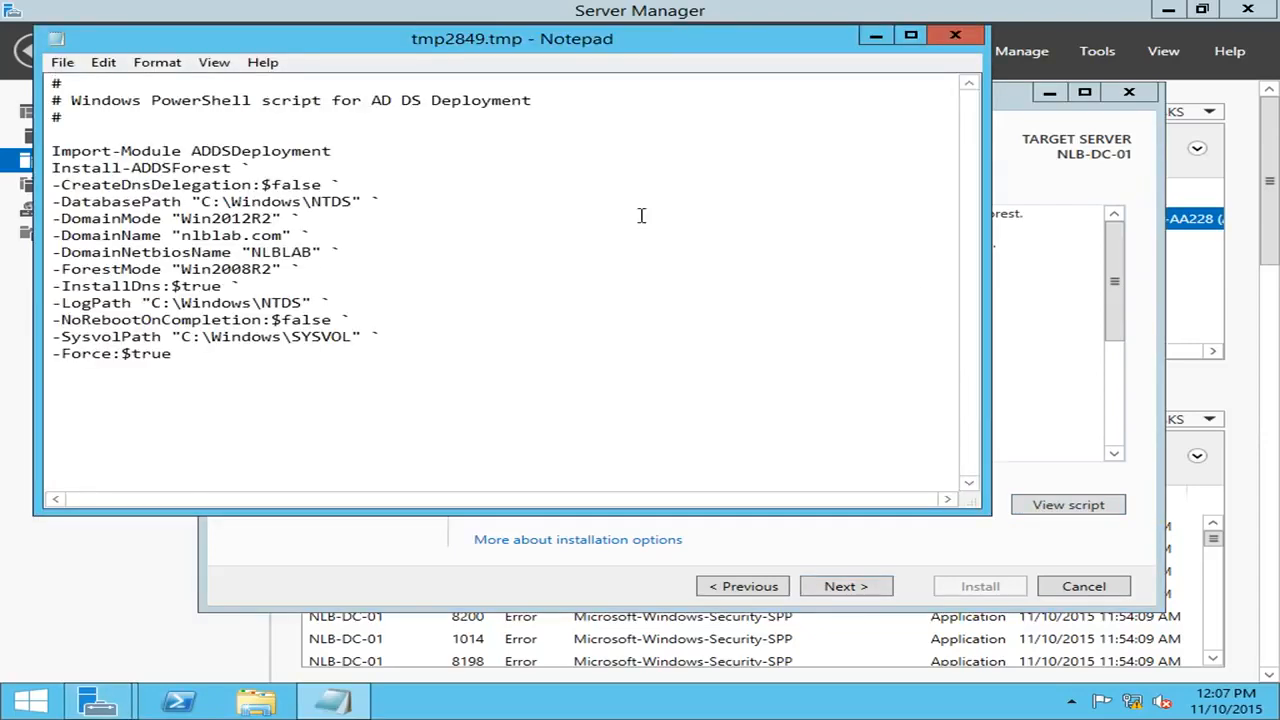
{"action": "left_click_drag", "start_coordinate": [250, 370], "coordinate": [47, 152]}
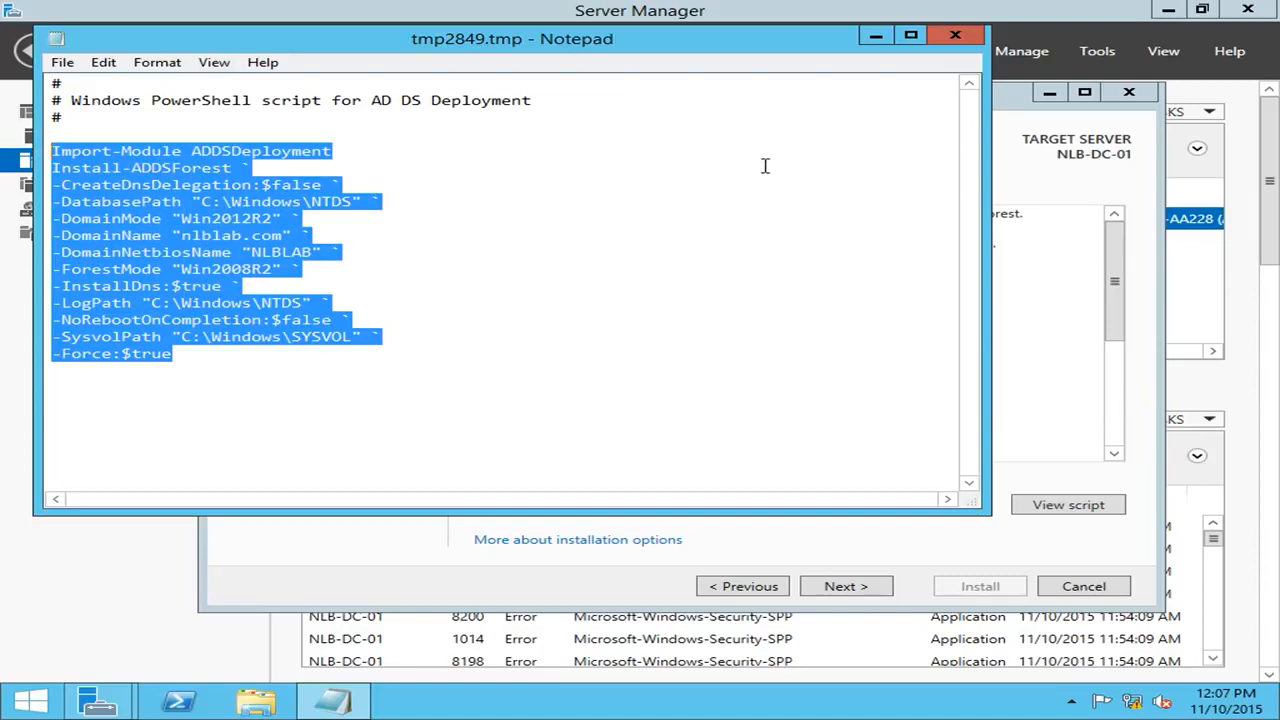
{"action": "left_click", "coordinate": [248, 370]}
{"action": "left_click_drag", "start_coordinate": [187, 356], "coordinate": [19, 148]}
{"action": "left_click", "coordinate": [956, 38]}
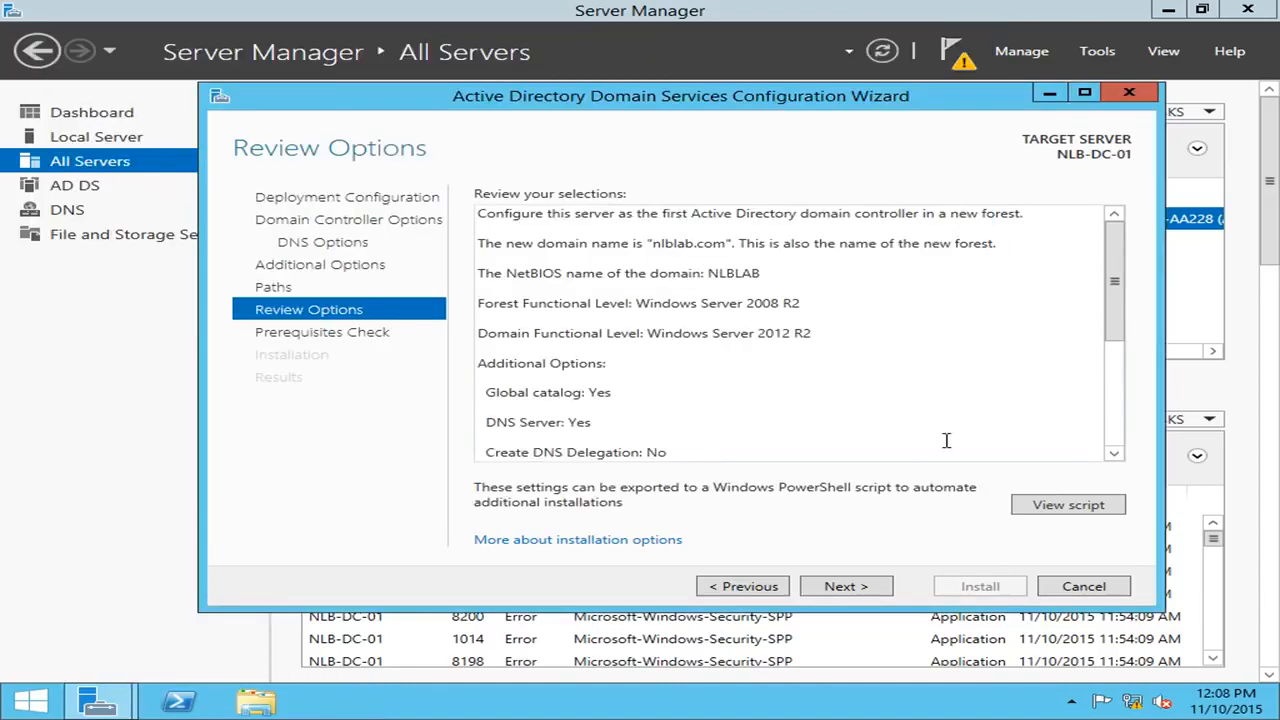
Look over the Review Options summary for the nlblab.com forest and proceed to the prerequisites check.
{"action": "left_click", "coordinate": [949, 422]}
{"action": "scroll", "coordinate": [950, 422], "scroll_direction": "down", "scroll_amount": 5}
{"action": "left_click", "coordinate": [785, 436]}
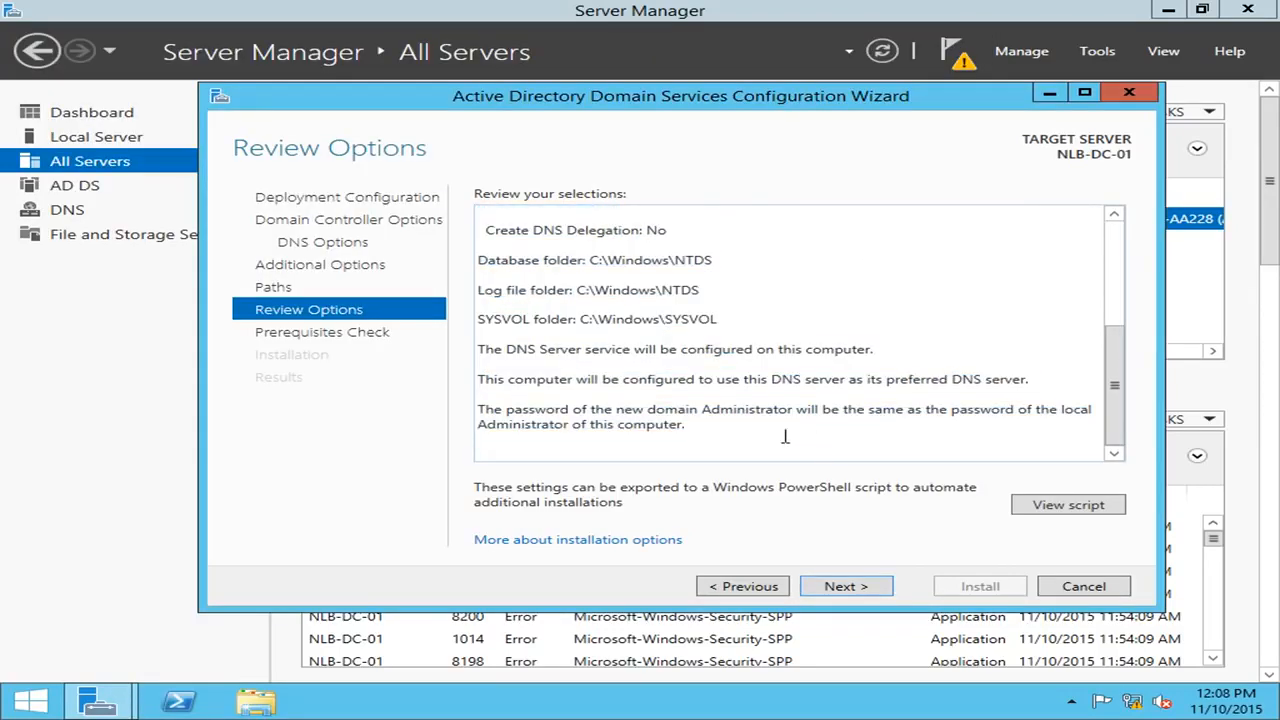
{"action": "scroll", "coordinate": [775, 425], "scroll_direction": "up", "scroll_amount": 5}
{"action": "scroll", "coordinate": [809, 417], "scroll_direction": "down", "scroll_amount": 5}
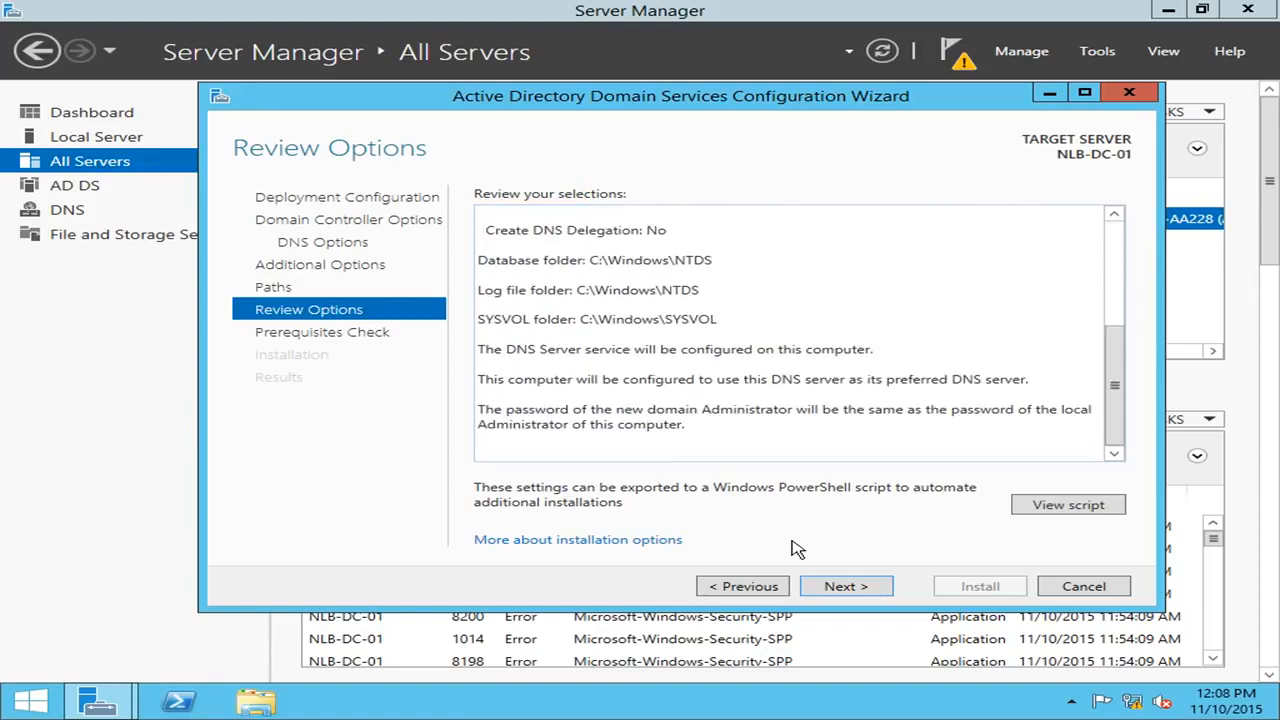
{"action": "left_click", "coordinate": [849, 587]}
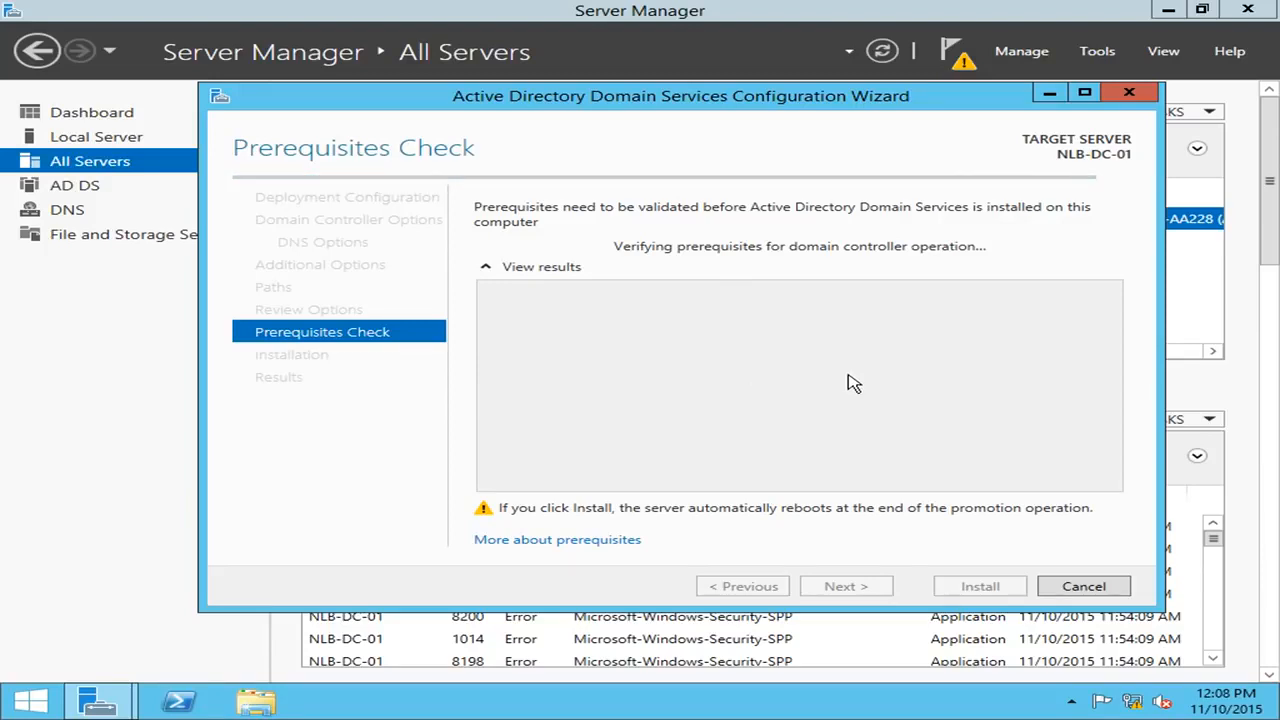
Review the passed prerequisites check warnings and start the domain controller installation.
{"action": "left_click_drag", "start_coordinate": [1112, 410], "coordinate": [1136, 378]}
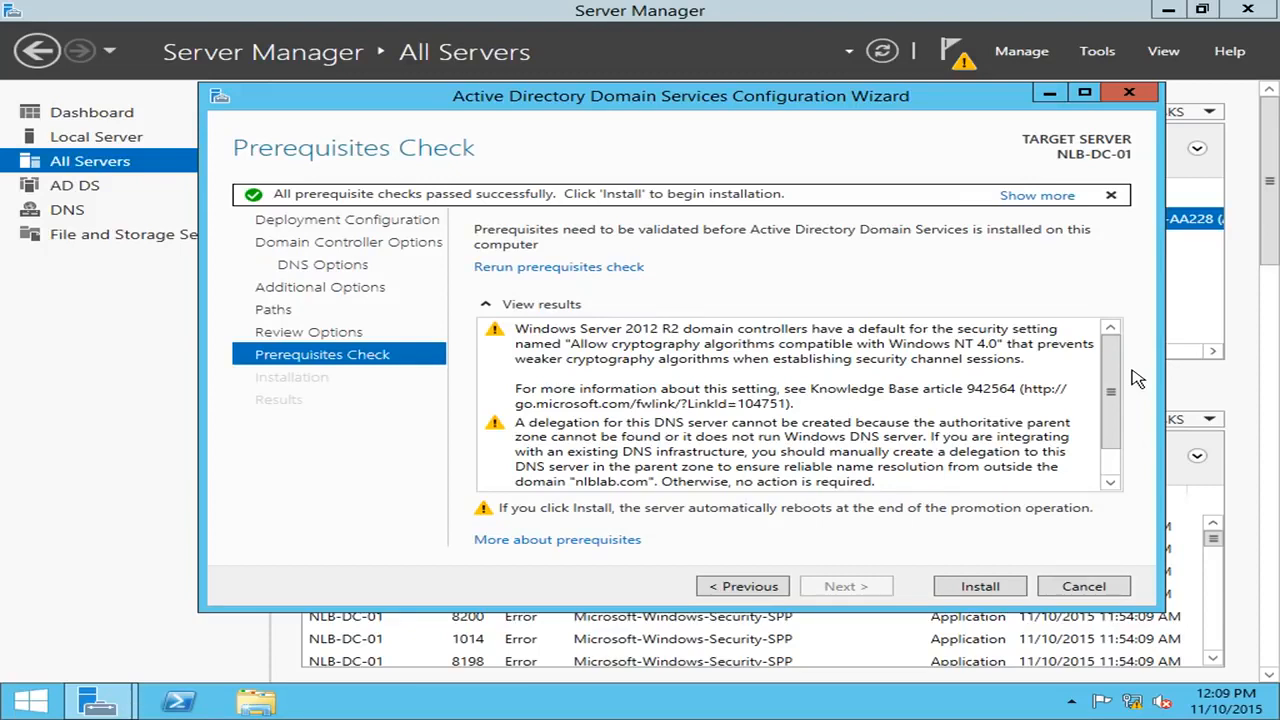
{"action": "left_click_drag", "start_coordinate": [1118, 362], "coordinate": [1131, 327]}
{"action": "left_click_drag", "start_coordinate": [1128, 367], "coordinate": [1135, 422]}
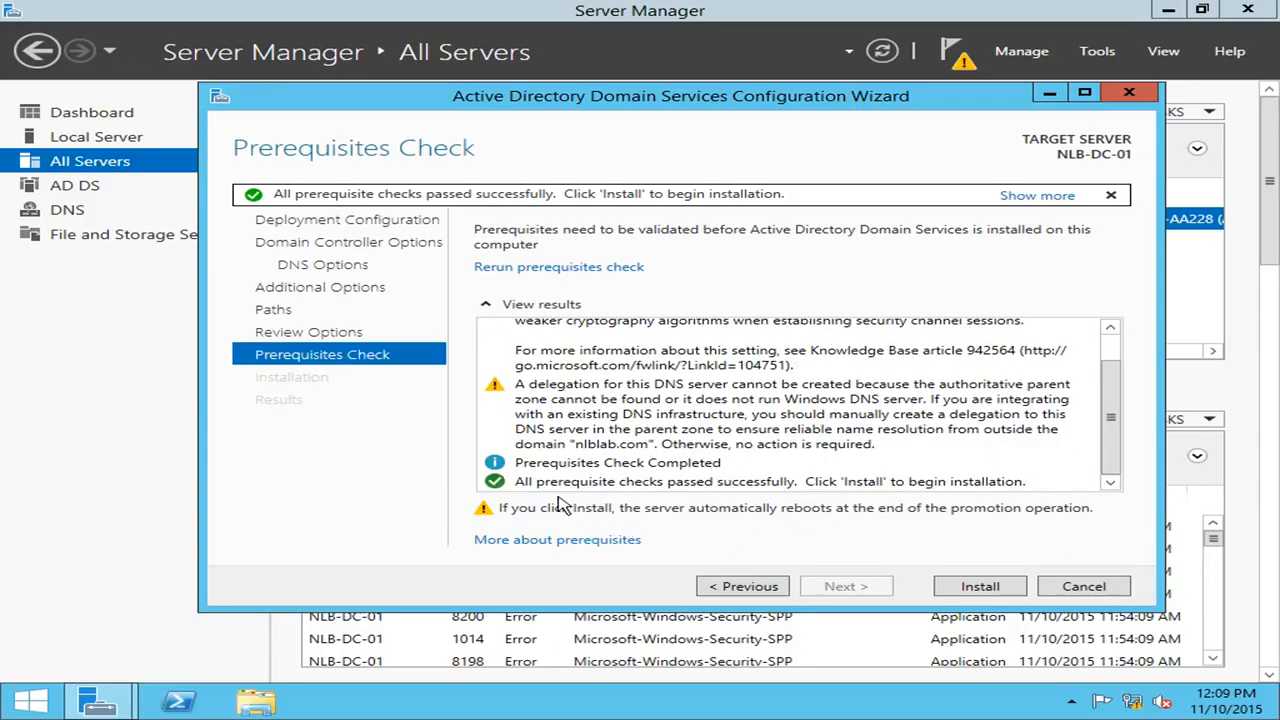
{"action": "left_click_drag", "start_coordinate": [1108, 418], "coordinate": [1108, 392]}
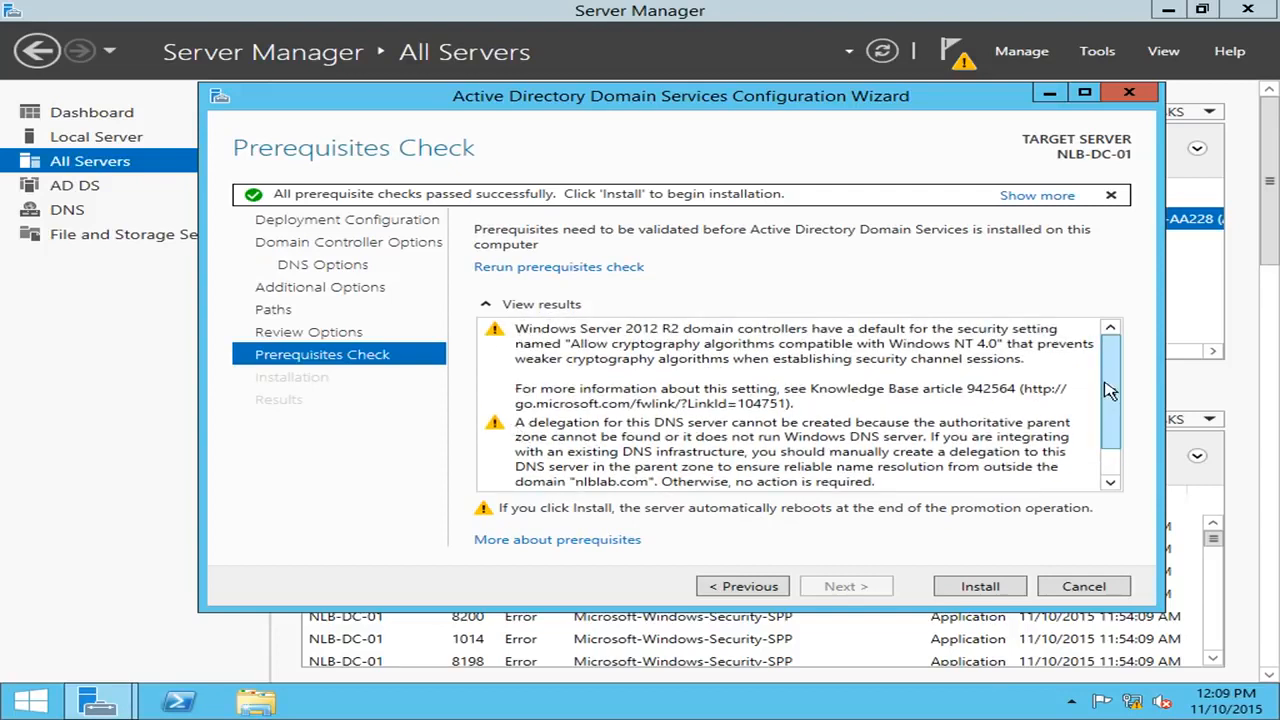
{"action": "scroll", "coordinate": [1110, 410], "scroll_direction": "down", "scroll_amount": 1}
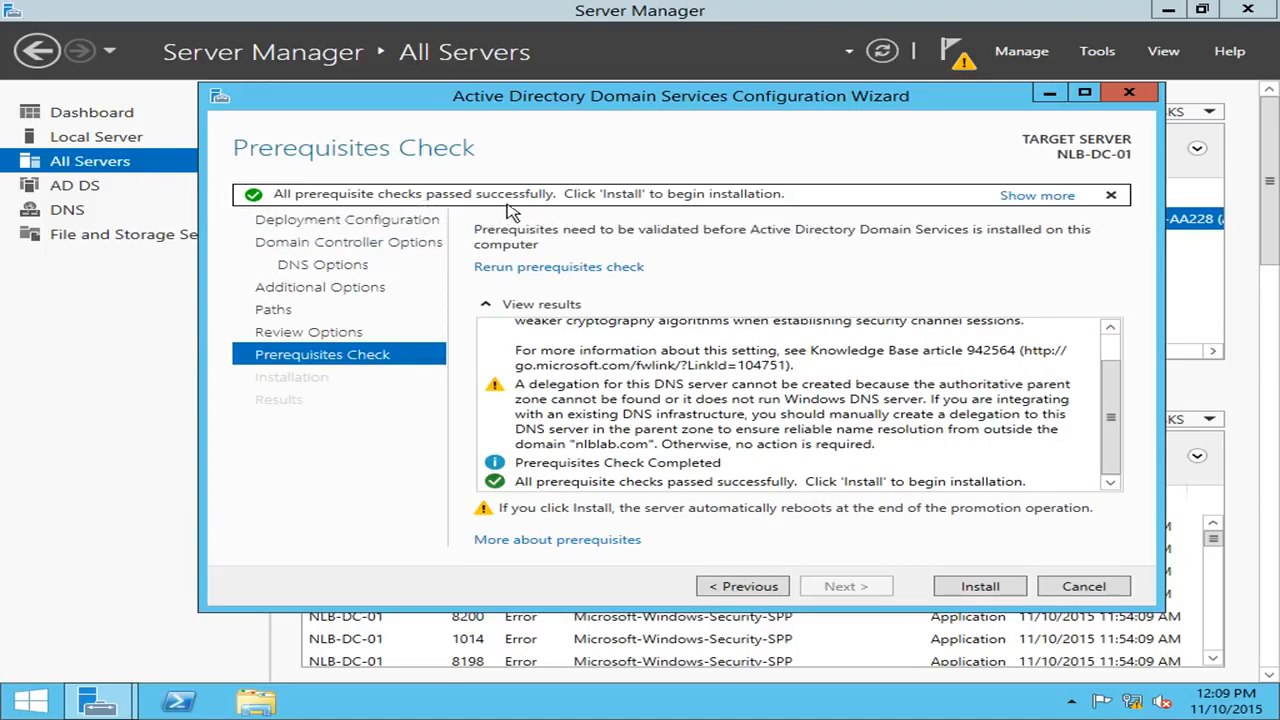
{"action": "left_click", "coordinate": [1015, 590]}
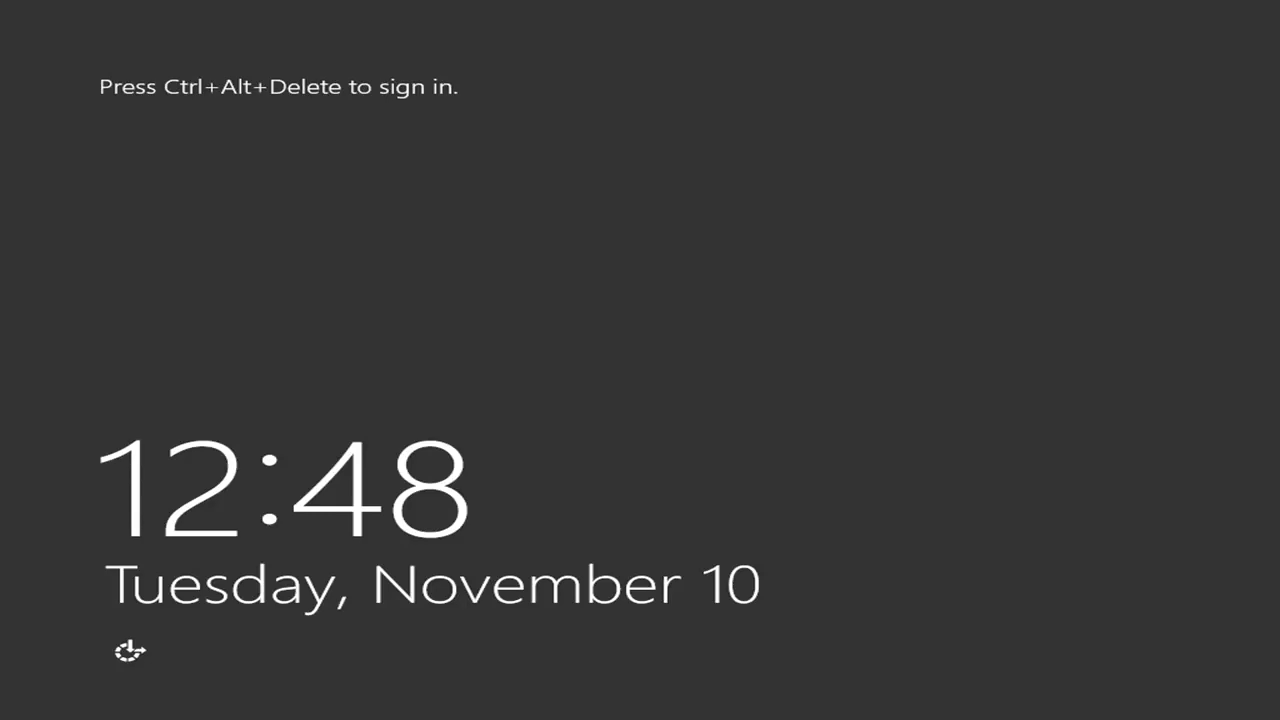
Sign in as NLBLAB\Administrator with the domain administrator password.
{"action": "key", "text": "ctrl+alt+Delete"}
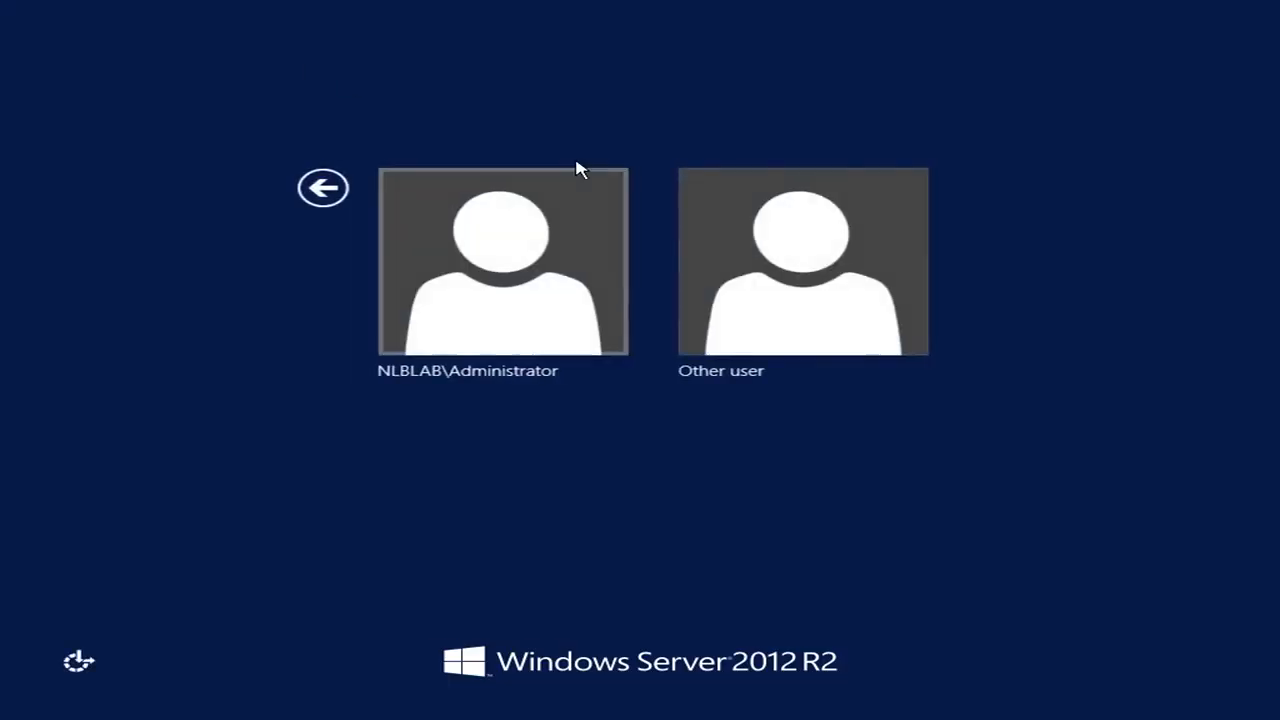
{"action": "left_click", "coordinate": [552, 234]}
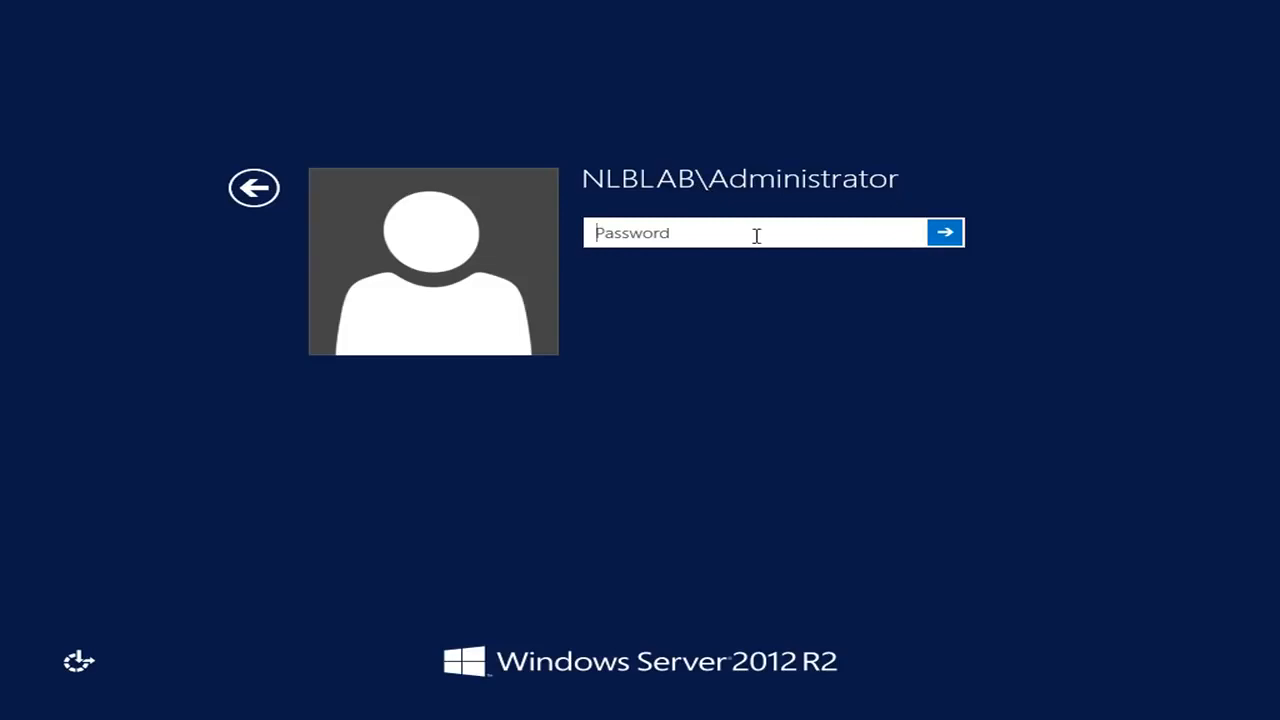
{"action": "type", "text": "•••"}
{"action": "key", "text": "Return"}
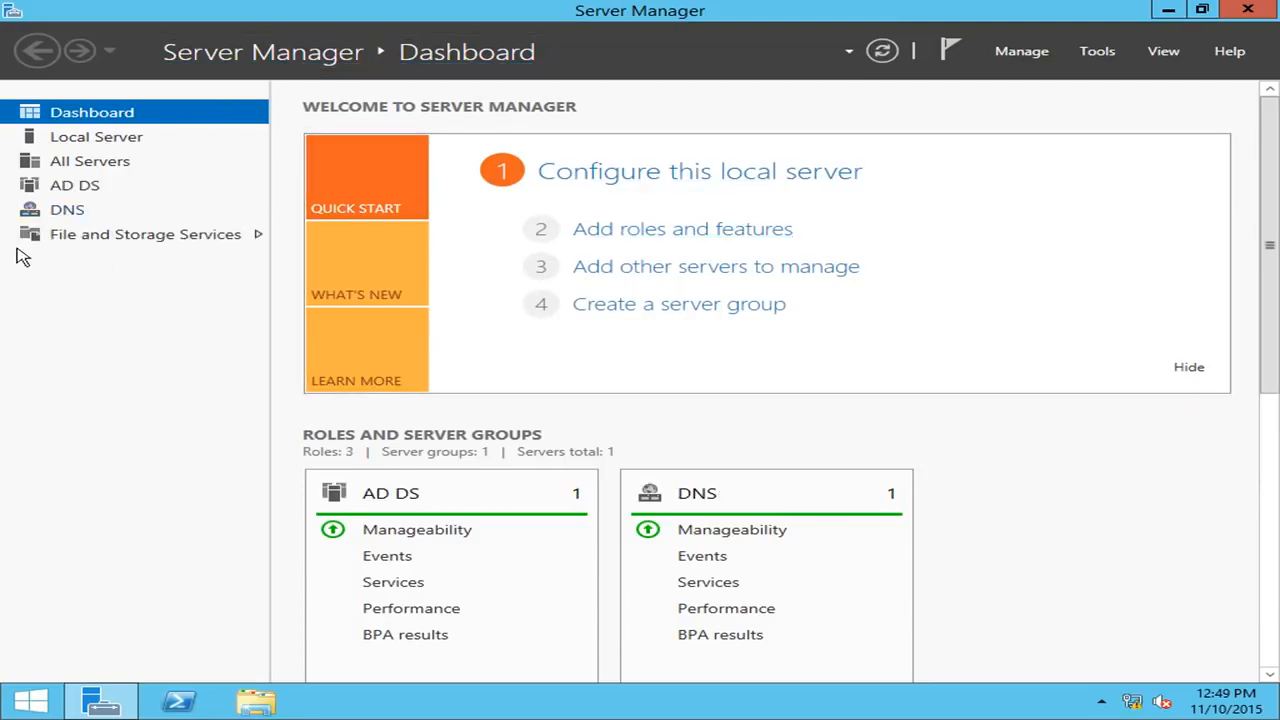
On the AD DS page, verify the NTDS service shows Running under Services, then open Tools.
{"action": "left_click", "coordinate": [78, 190]}
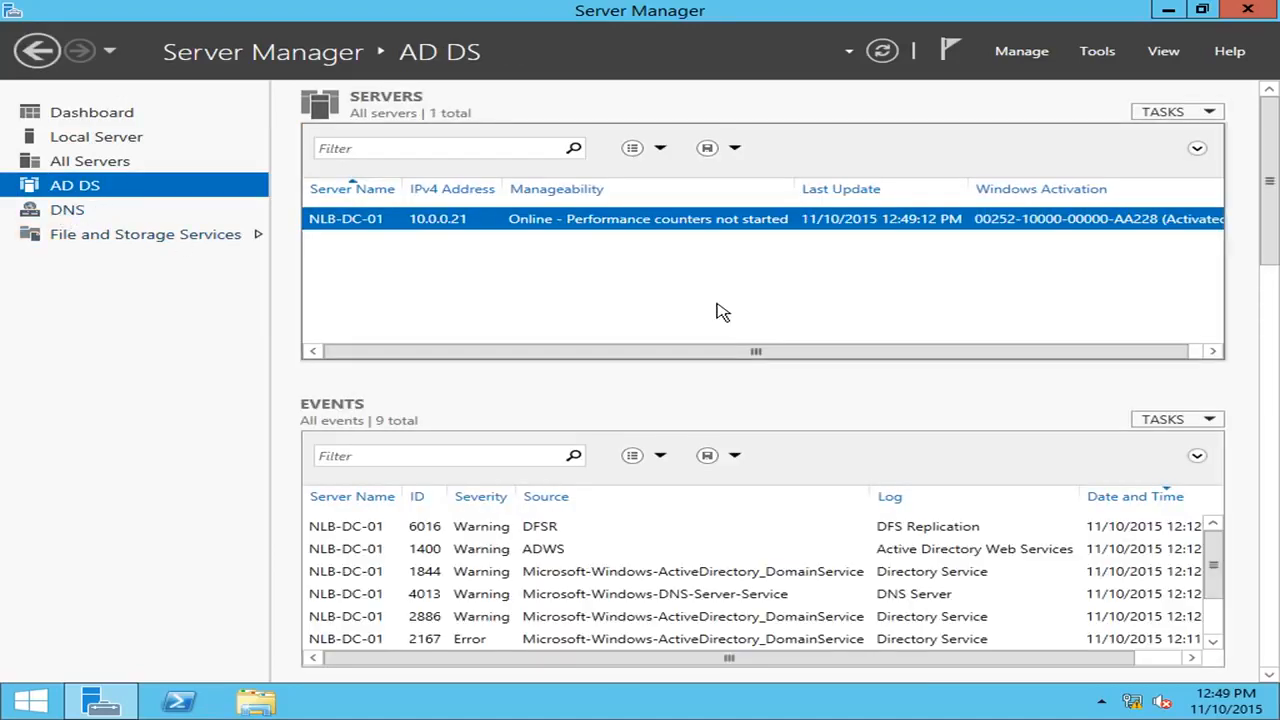
{"action": "left_click_drag", "start_coordinate": [1270, 181], "coordinate": [1270, 236]}
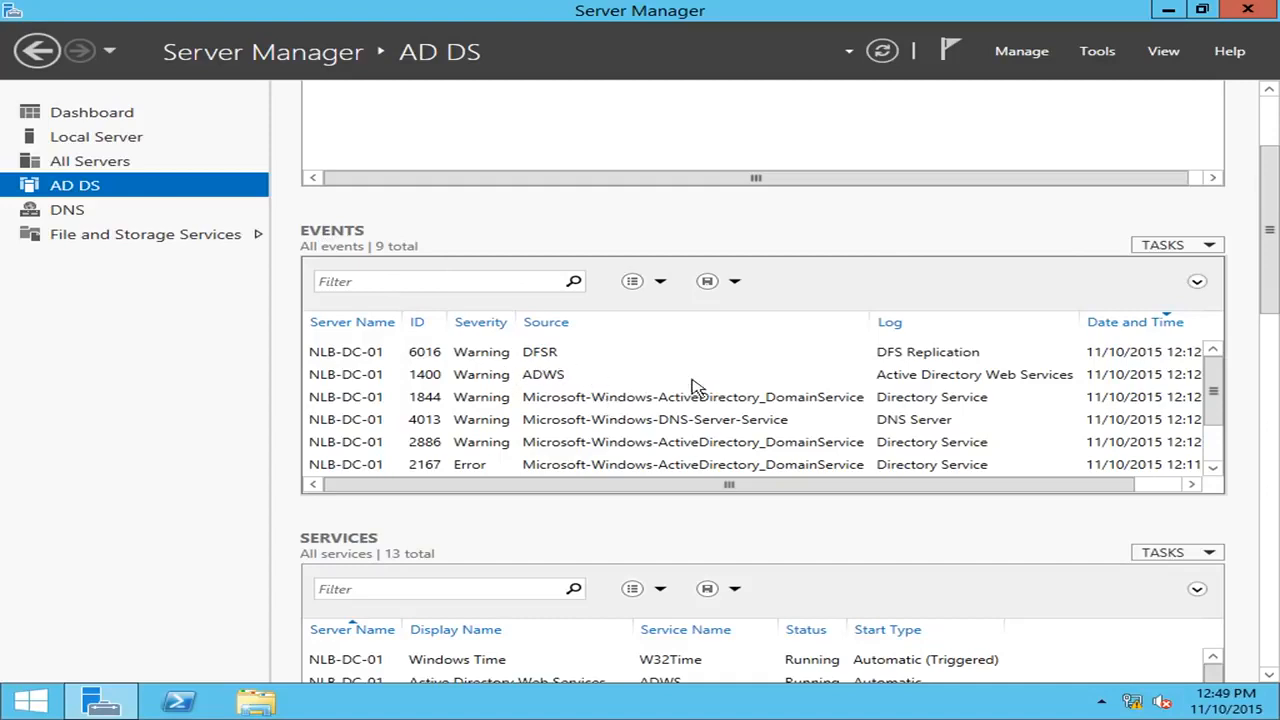
{"action": "scroll", "coordinate": [1268, 252], "scroll_direction": "down", "scroll_amount": 1}
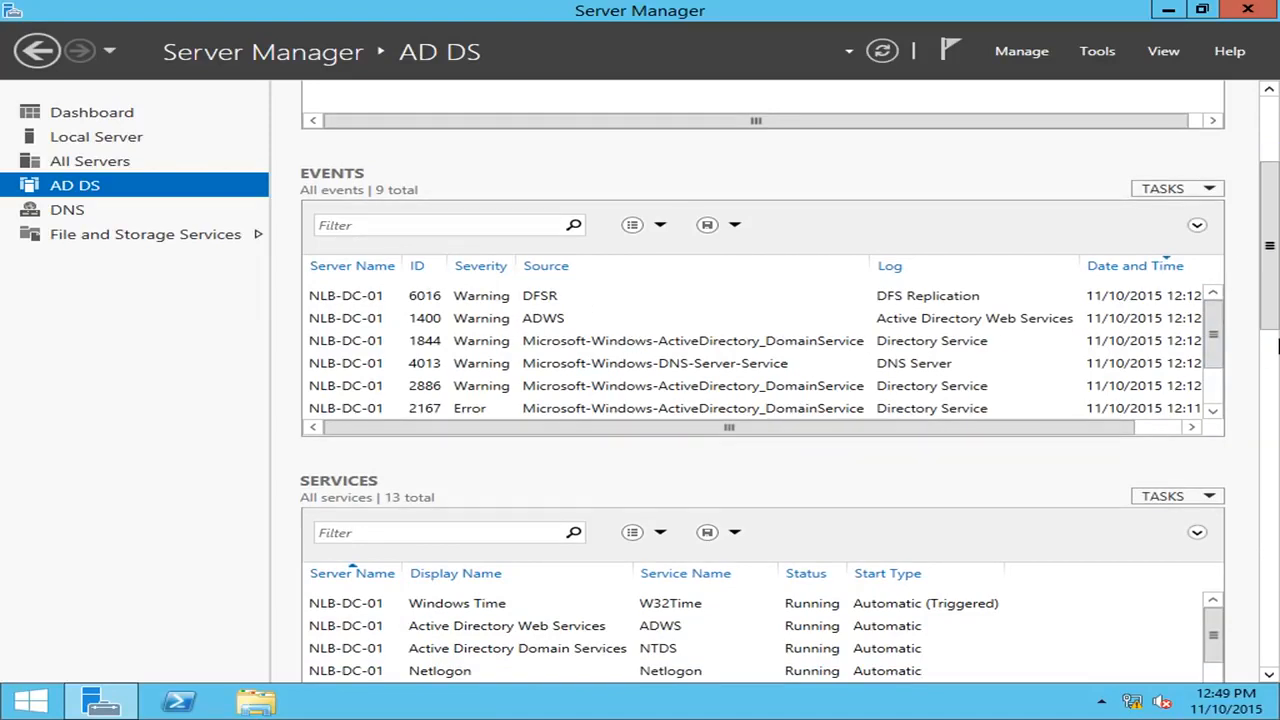
{"action": "scroll", "coordinate": [1272, 350], "scroll_direction": "down", "scroll_amount": 4}
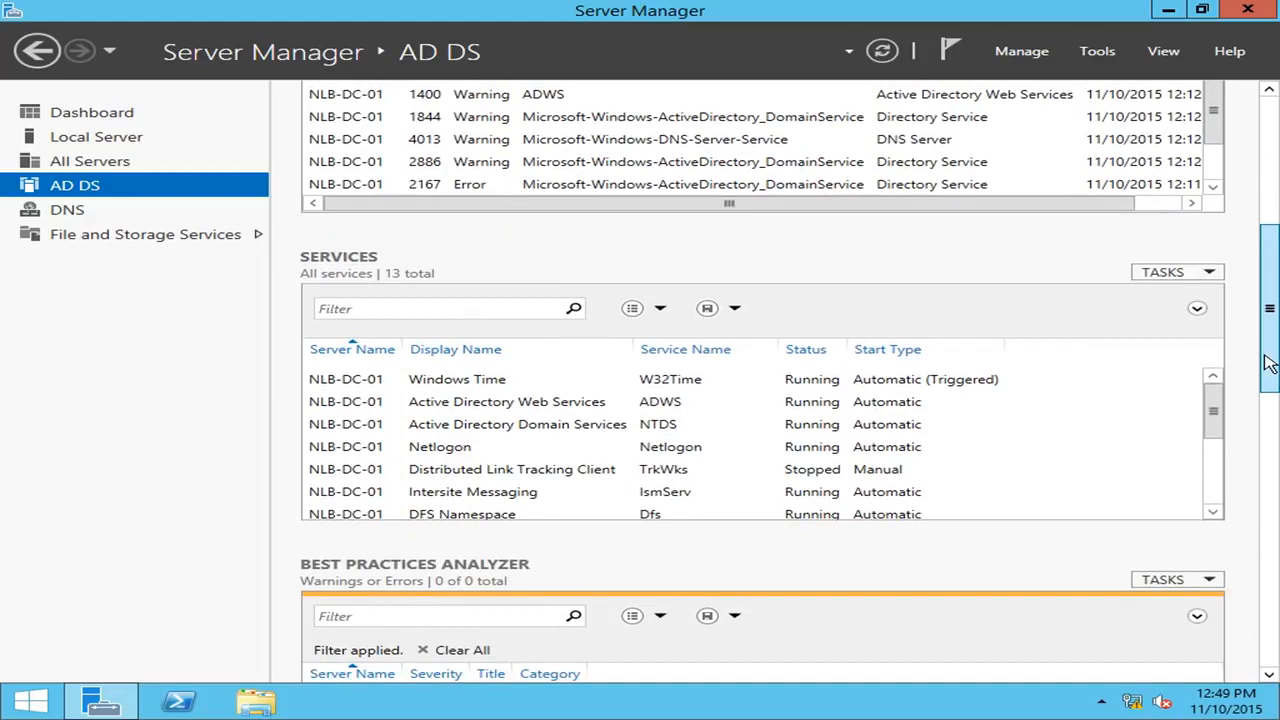
{"action": "left_click_drag", "start_coordinate": [1216, 398], "coordinate": [1232, 366]}
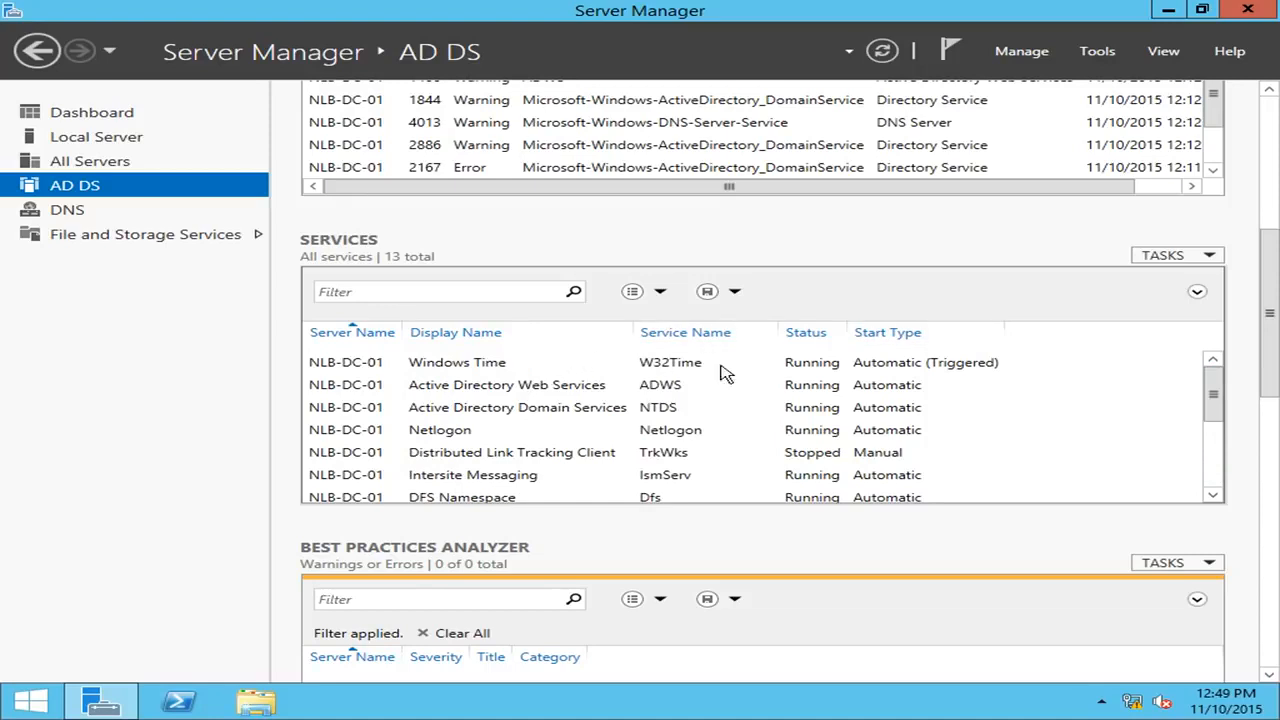
{"action": "left_click_drag", "start_coordinate": [1266, 370], "coordinate": [1268, 178]}
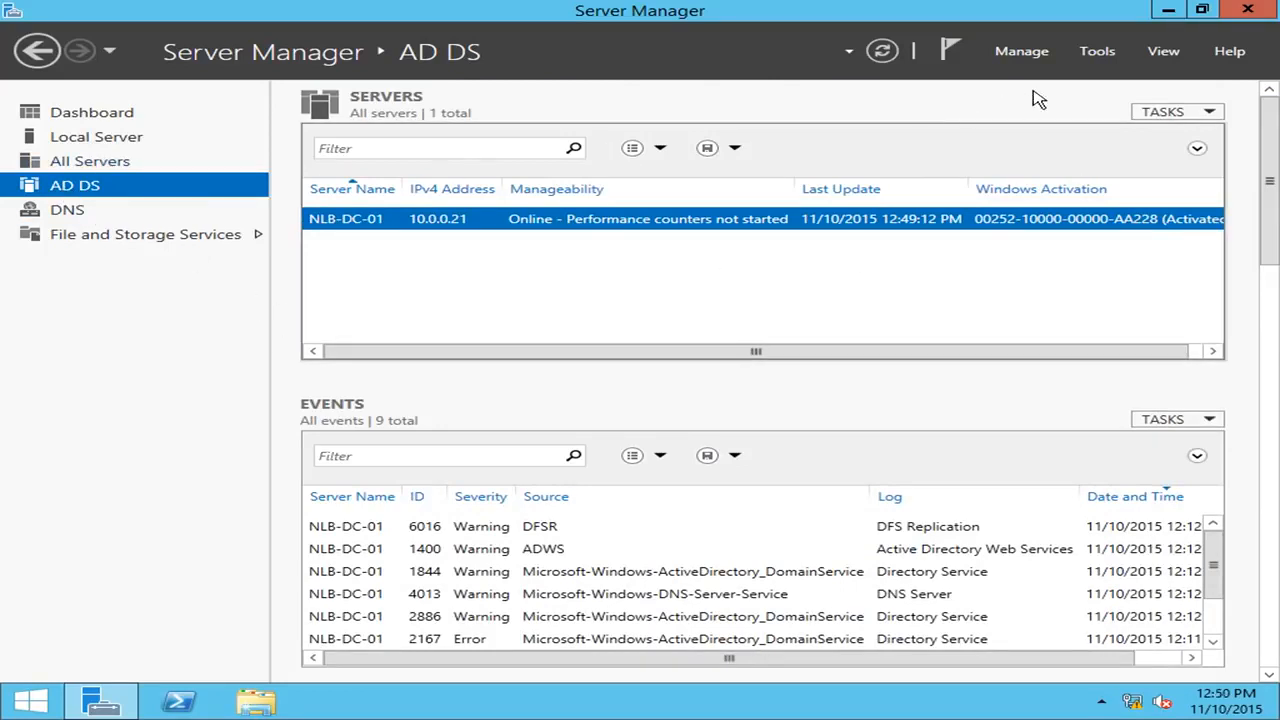
{"action": "left_click", "coordinate": [1097, 53]}
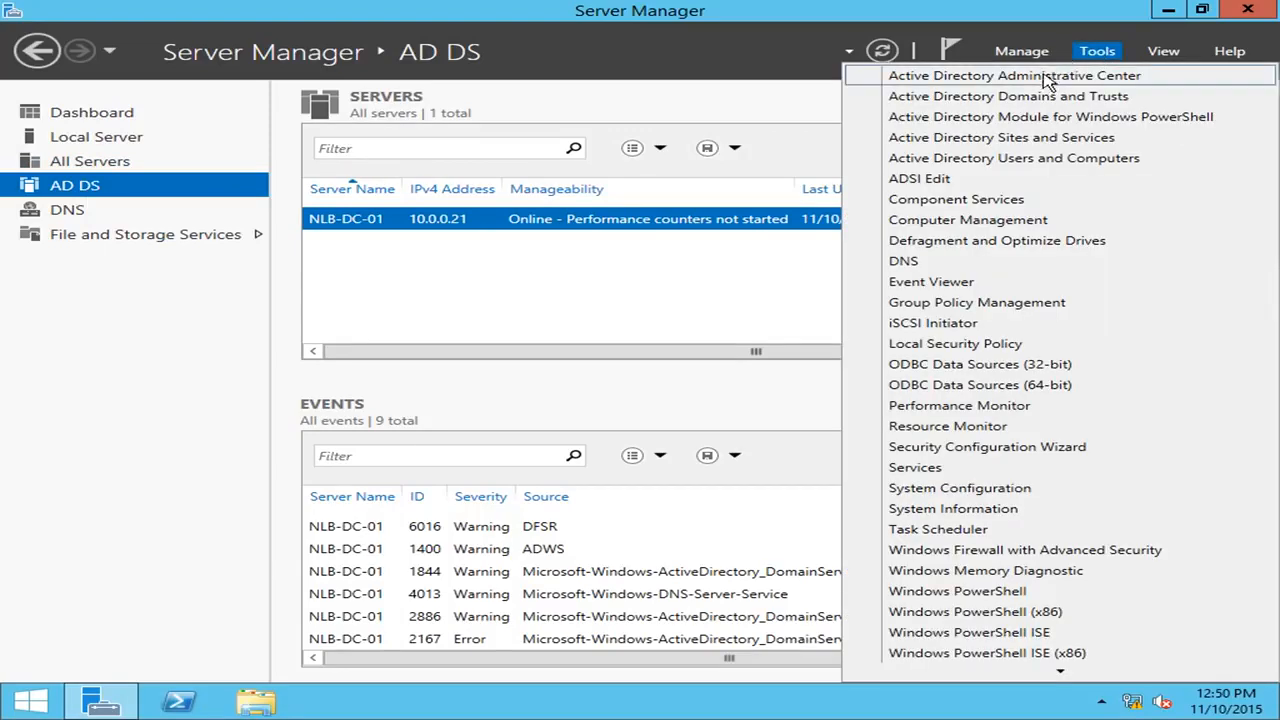